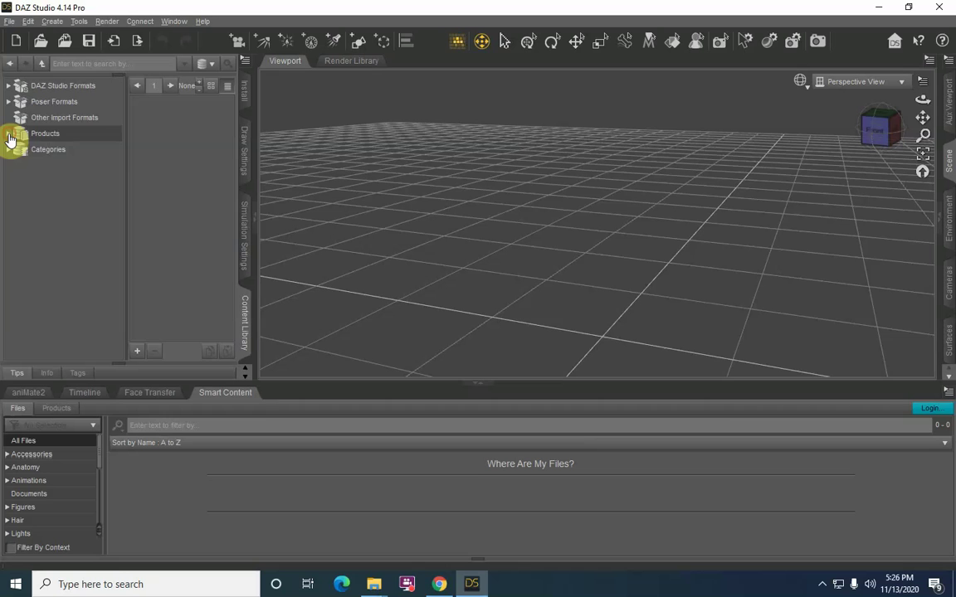
# Briefly expand folder B, then collapse it and the Products tree back to top-level folders.
pyautogui.click(15, 149)
pyautogui.click(15, 152)
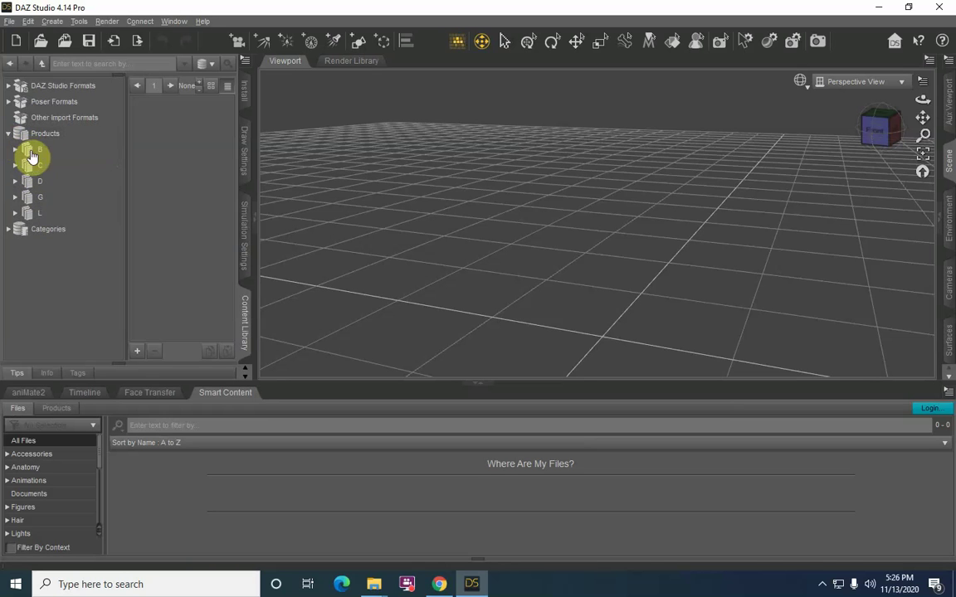
pyautogui.click(9, 134)
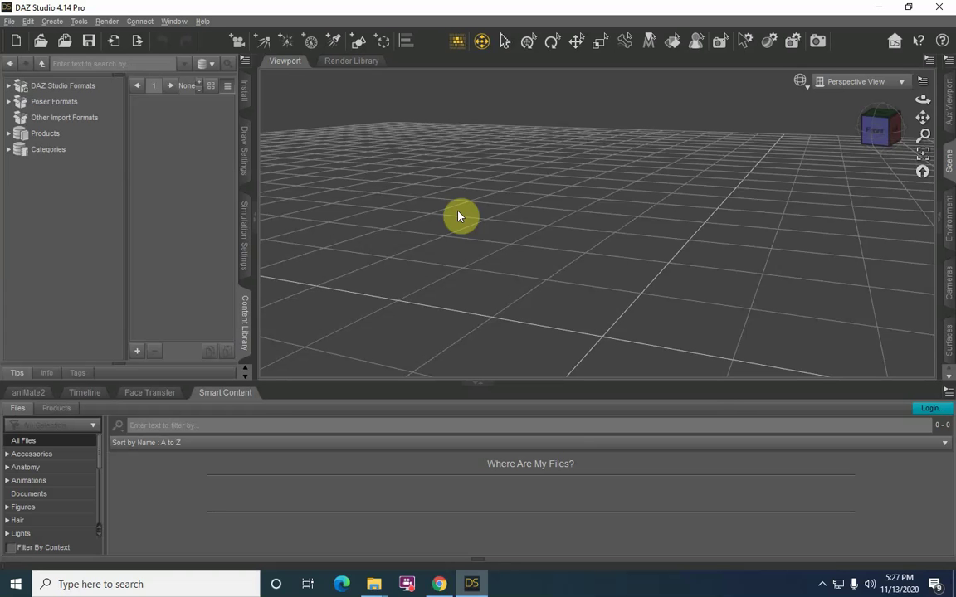
pyautogui.click(439, 585)
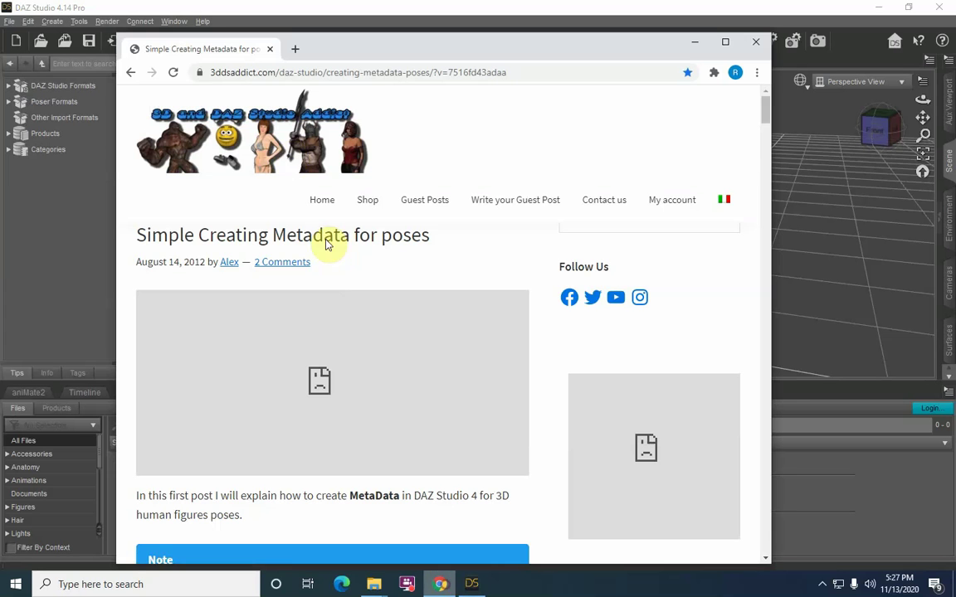
pyautogui.click(184, 75)
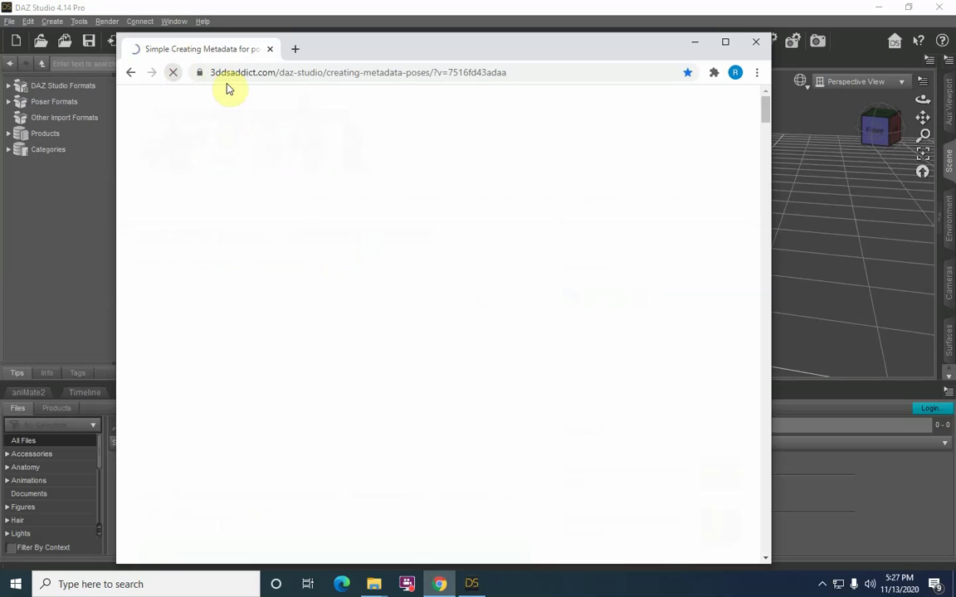
pyautogui.moveTo(412, 54); pyautogui.dragTo(434, 35)
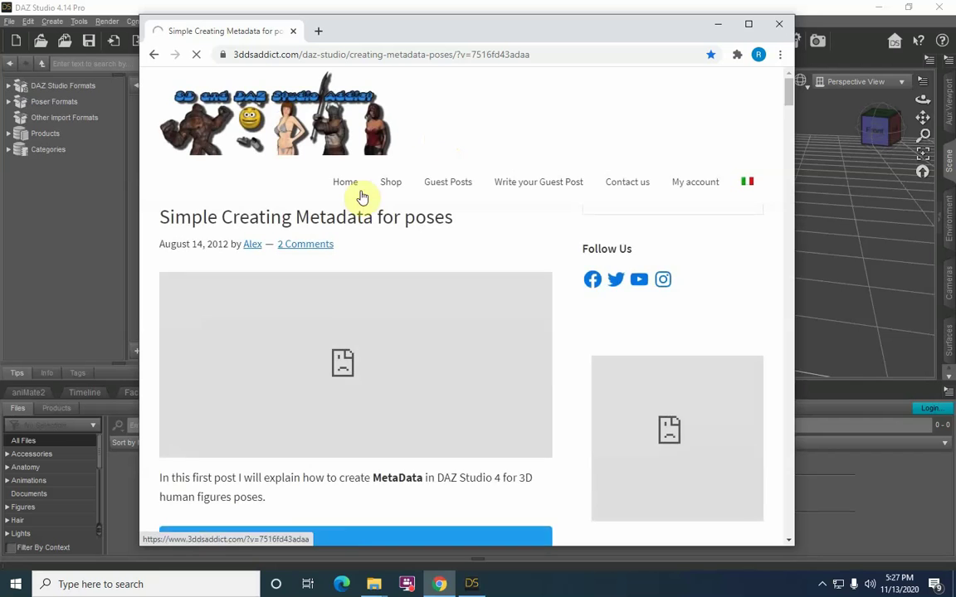
pyautogui.scroll(-3, 367, 209)
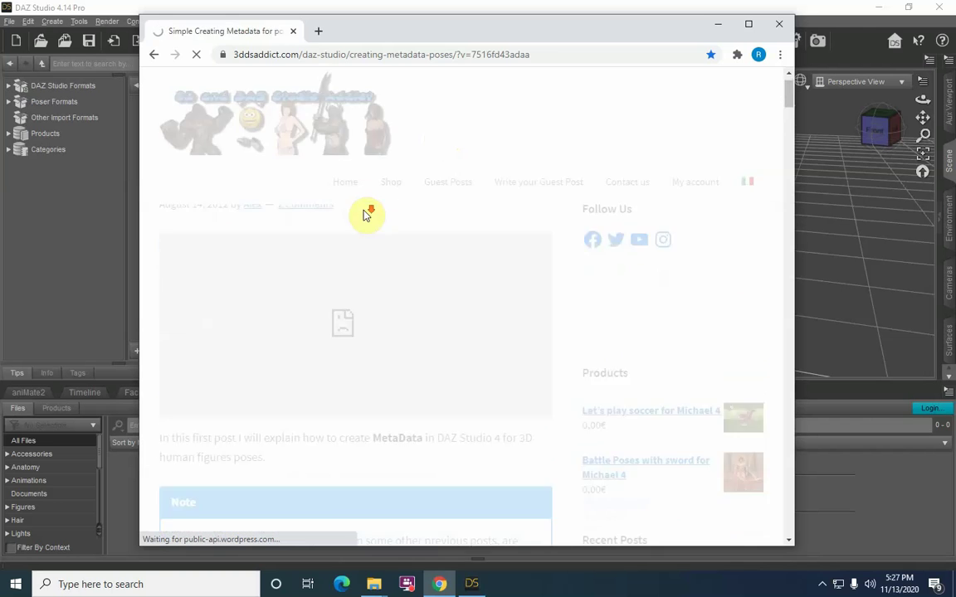
pyautogui.scroll(-2, 367, 214)
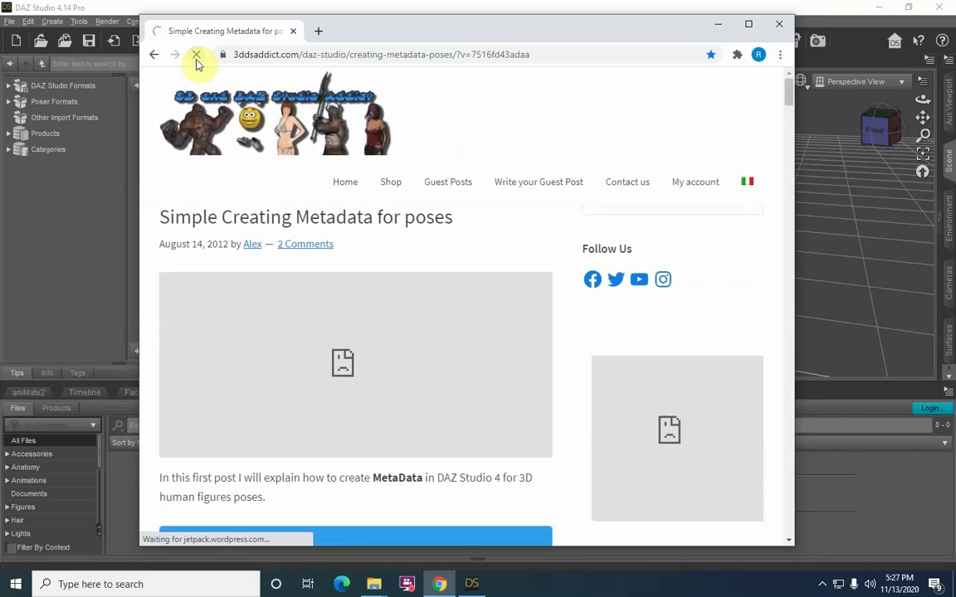
pyautogui.click(195, 55)
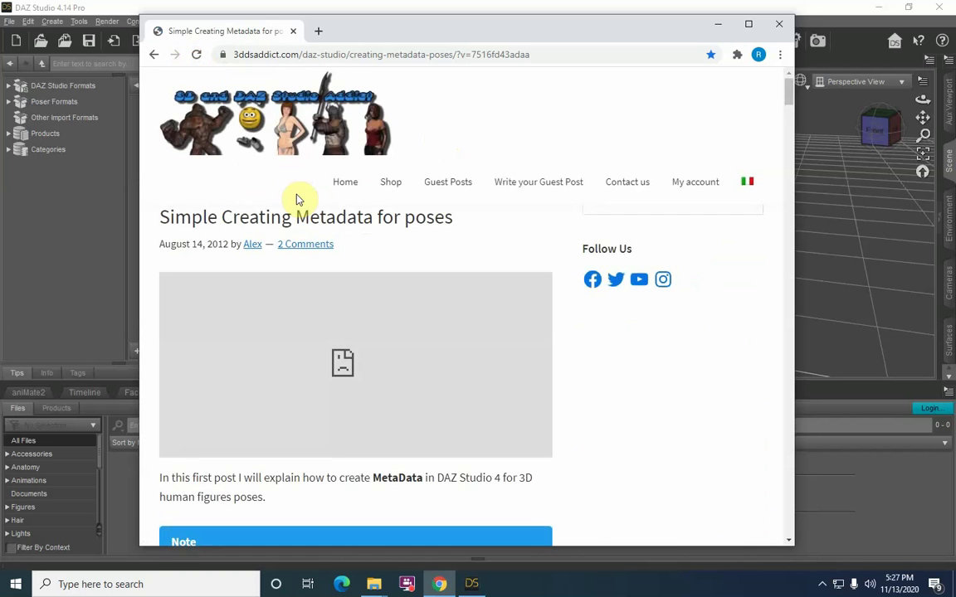
pyautogui.scroll(-3, 299, 199)
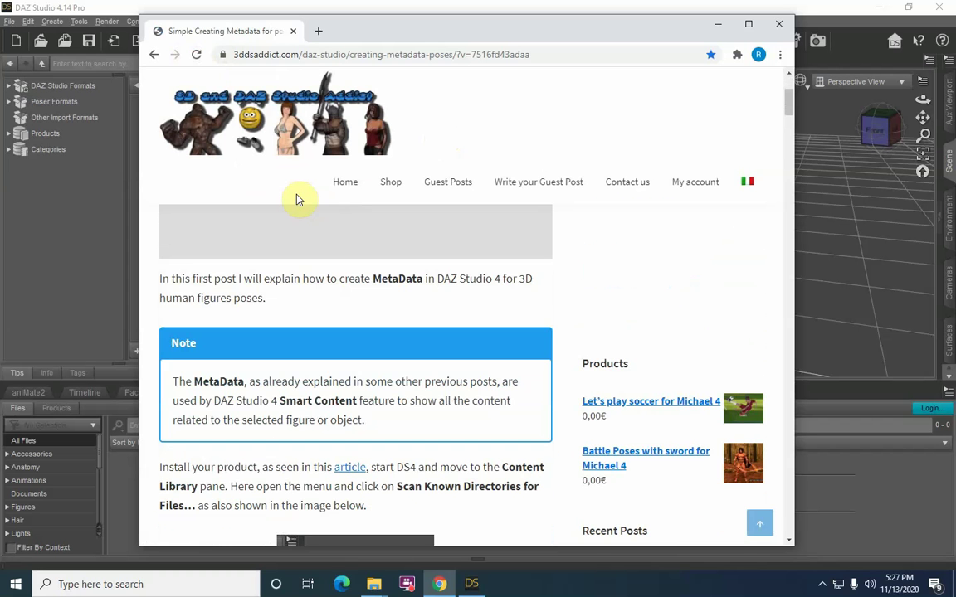
pyautogui.scroll(3, 301, 200)
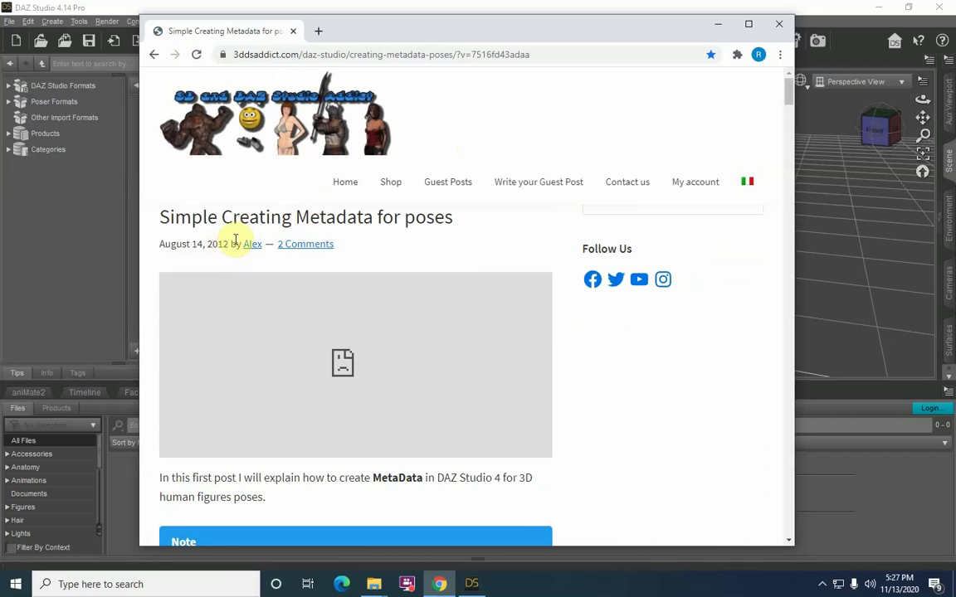
pyautogui.scroll(-12, 253, 222)
pyautogui.scroll(-20, 255, 225)
pyautogui.scroll(-20, 256, 226)
pyautogui.scroll(-20, 257, 226)
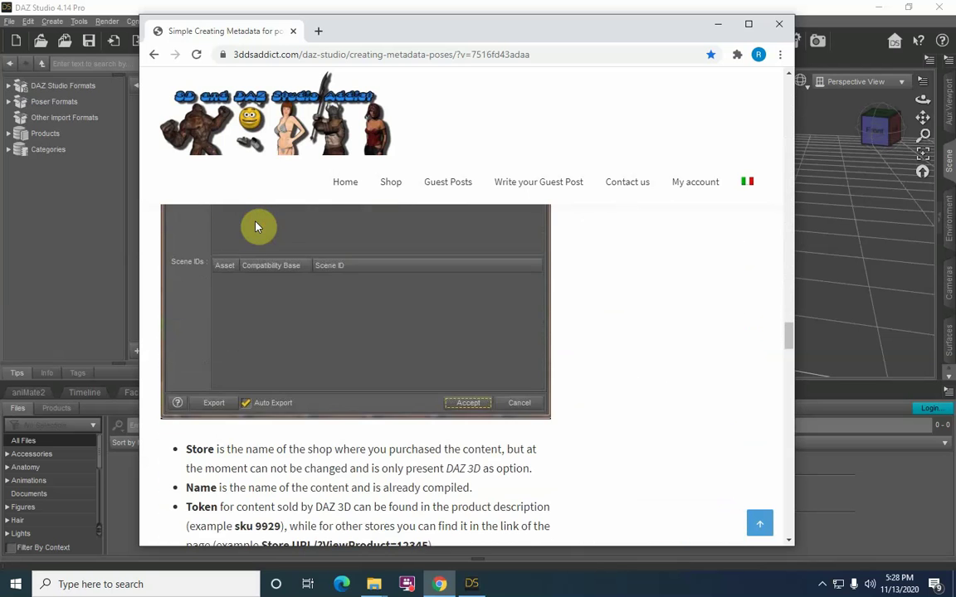
pyautogui.scroll(15, 254, 226)
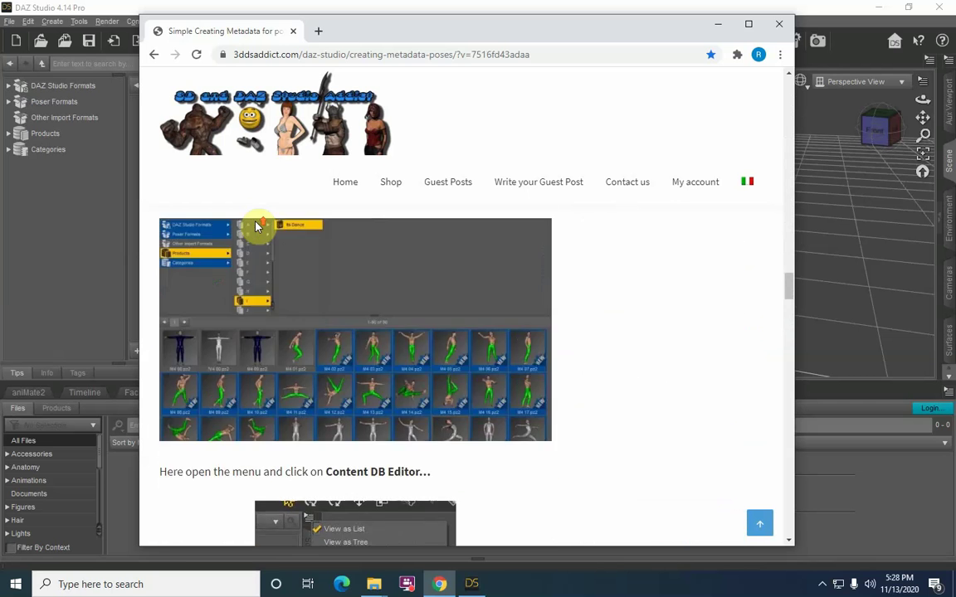
pyautogui.scroll(15, 256, 225)
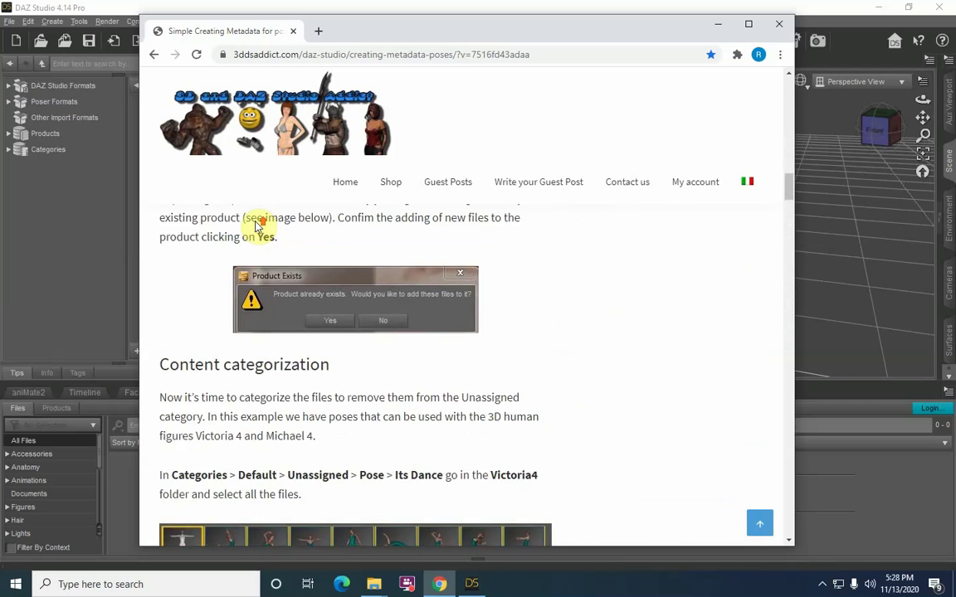
pyautogui.scroll(15, 256, 226)
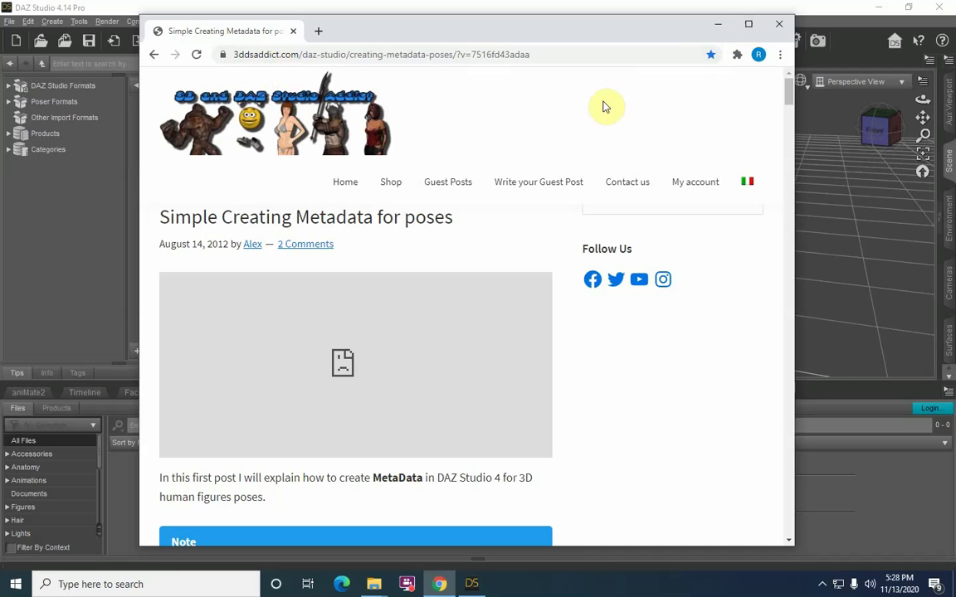
pyautogui.click(718, 24)
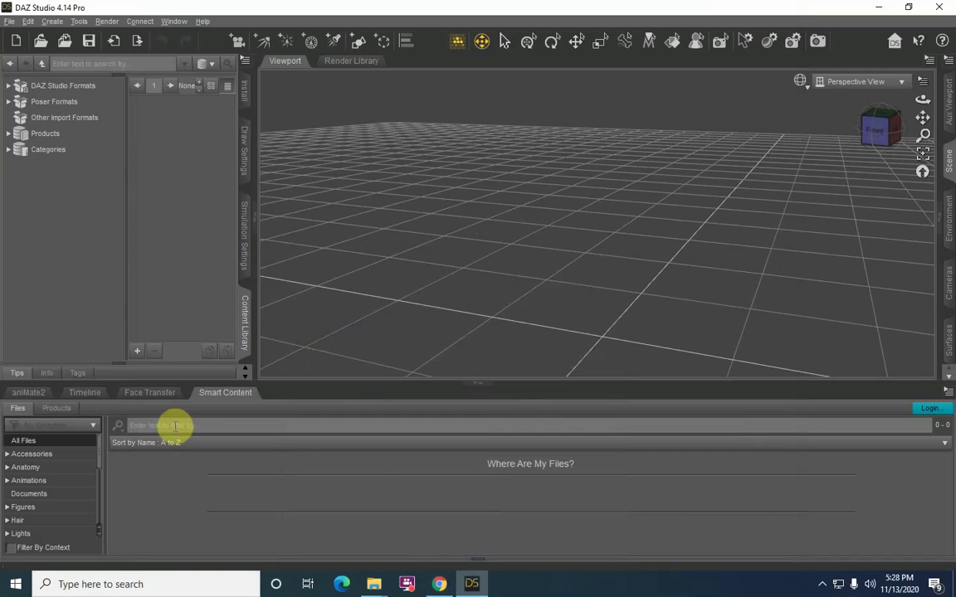
# Load Genesis 8 Basic Female from Smart Content Figures into the scene.
pyautogui.click(23, 509)
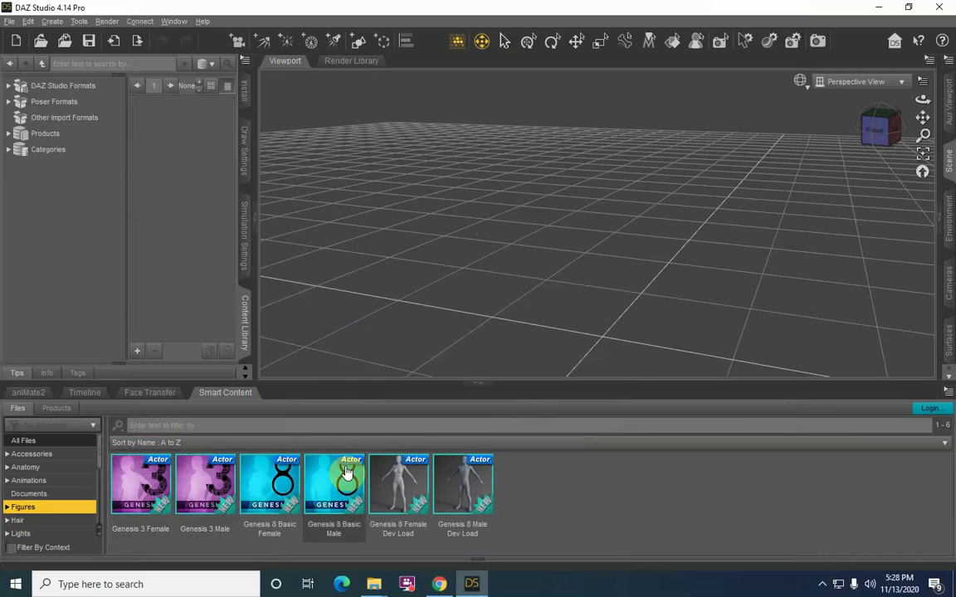
pyautogui.doubleClick(262, 489)
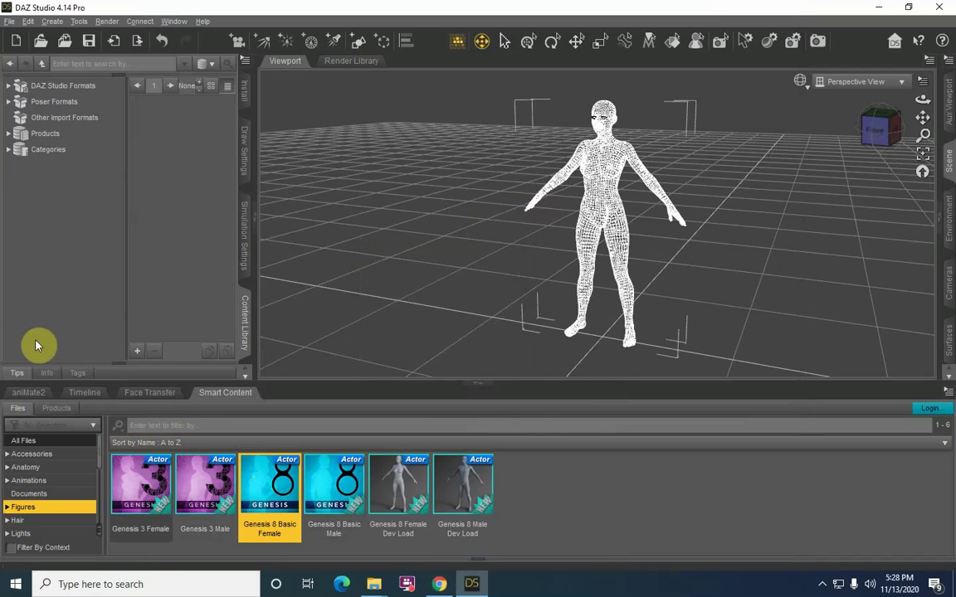
pyautogui.scroll(-5, 68, 465)
# Expand Poses > Teen > BBarbs and open the Just Teenagers 2 pose category.
pyautogui.click(7, 485)
pyautogui.scroll(-2, 38, 486)
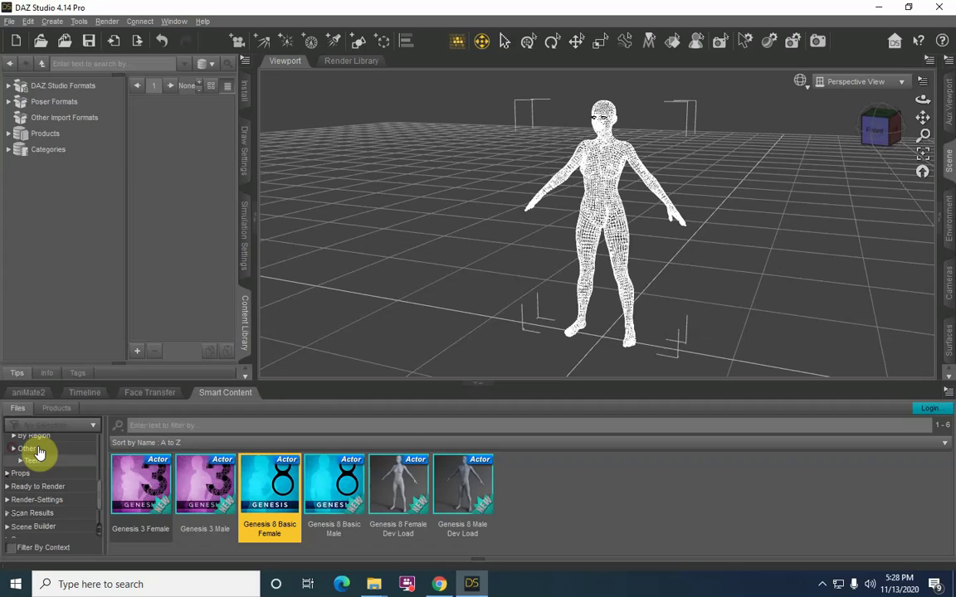
pyautogui.click(26, 461)
pyautogui.scroll(-2, 37, 464)
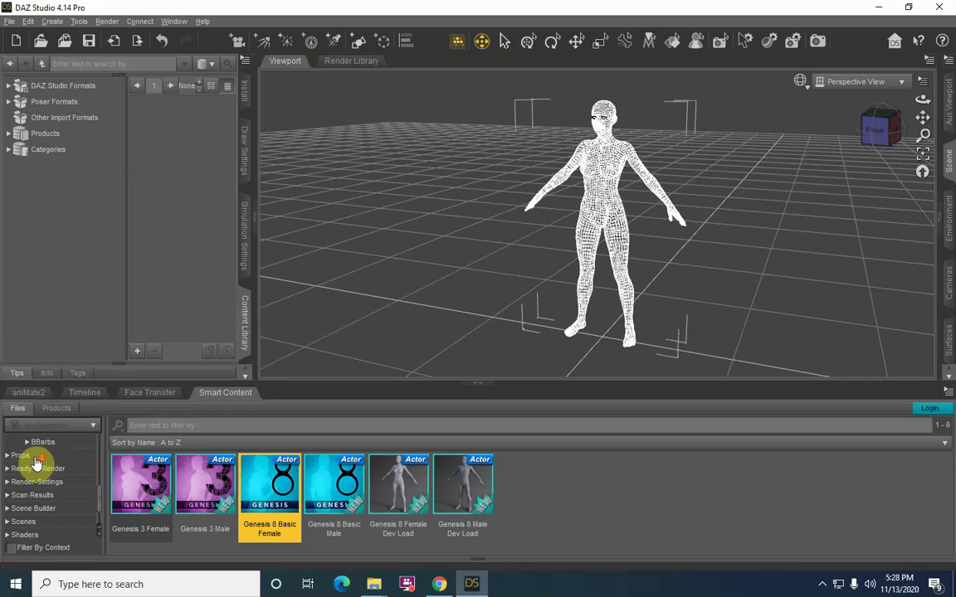
pyautogui.click(27, 442)
pyautogui.scroll(-1, 39, 433)
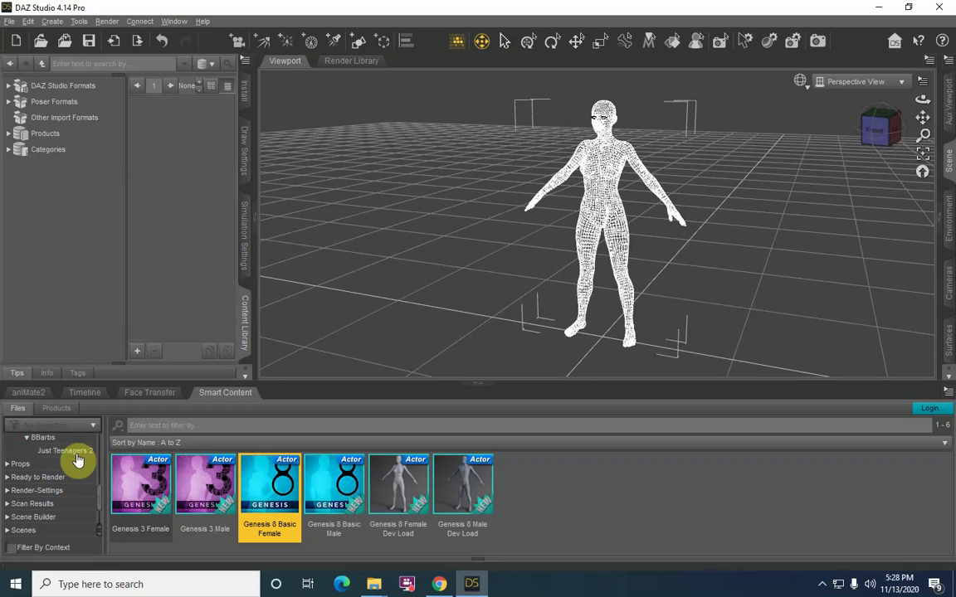
pyautogui.click(79, 454)
# Apply the Just Teenagers 2 pose 05M with joint limits kept on.
pyautogui.click(128, 490)
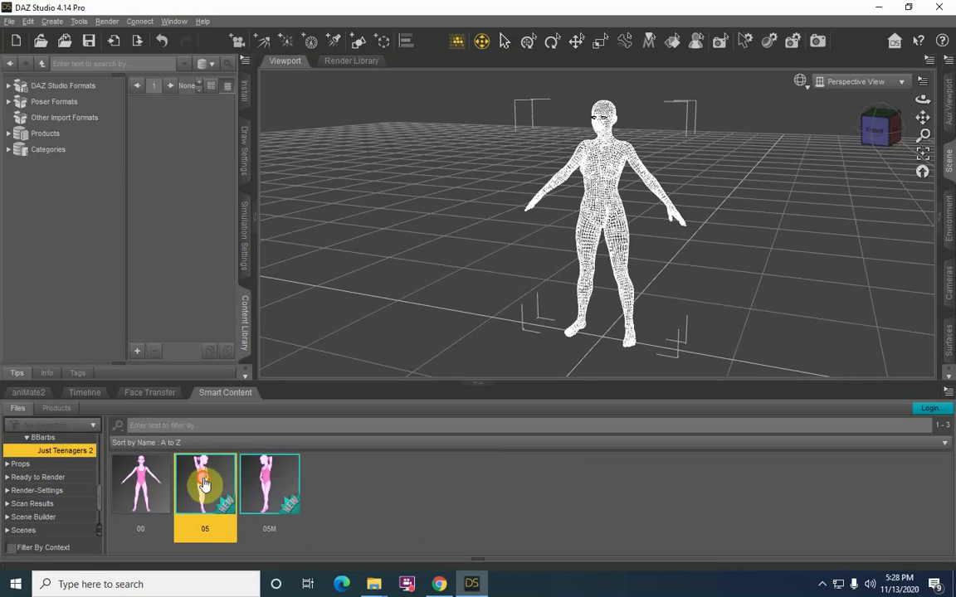
pyautogui.click(253, 477)
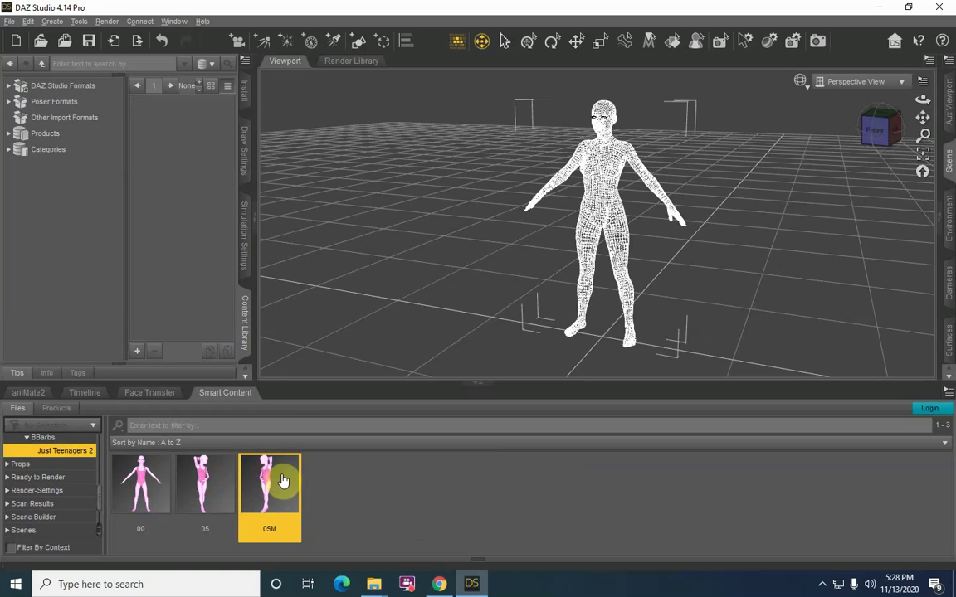
pyautogui.doubleClick(280, 480)
pyautogui.click(572, 313)
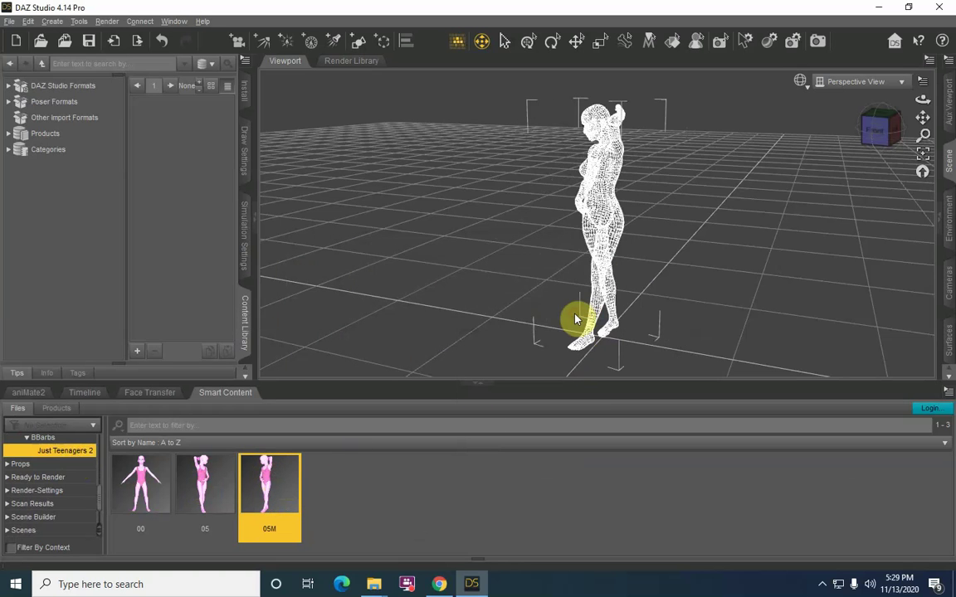
pyautogui.moveTo(922, 100); pyautogui.dragTo(922, 99)
# Try pose 05, then settle on pose 00, orbiting the view around the figure.
pyautogui.doubleClick(204, 473)
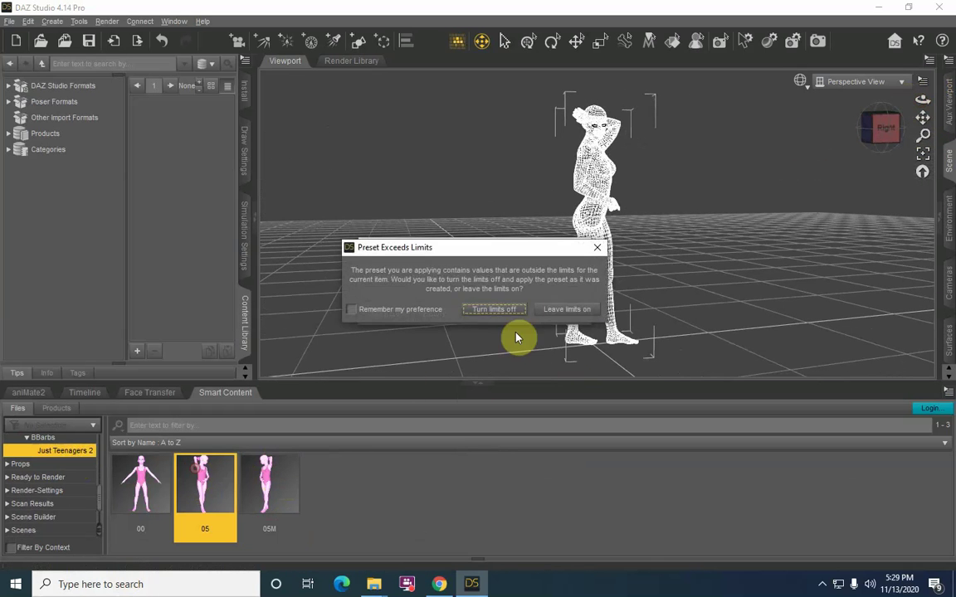
pyautogui.click(568, 310)
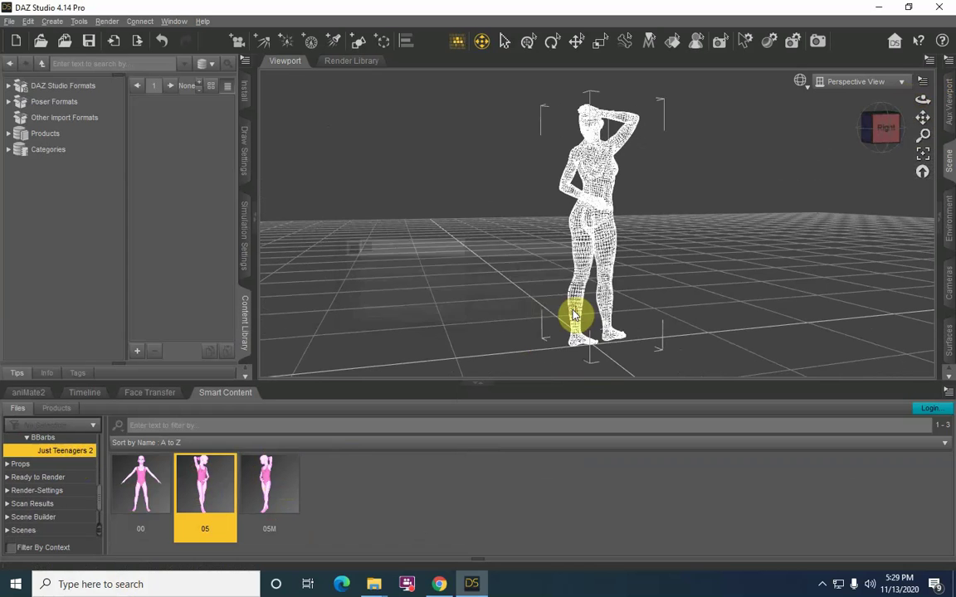
pyautogui.moveTo(922, 95); pyautogui.dragTo(922, 95)
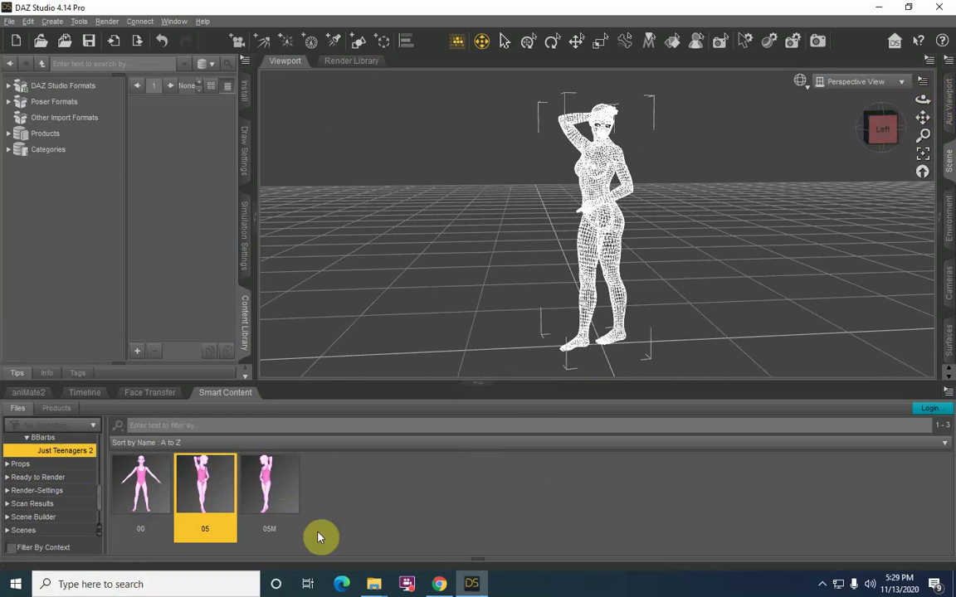
pyautogui.doubleClick(130, 490)
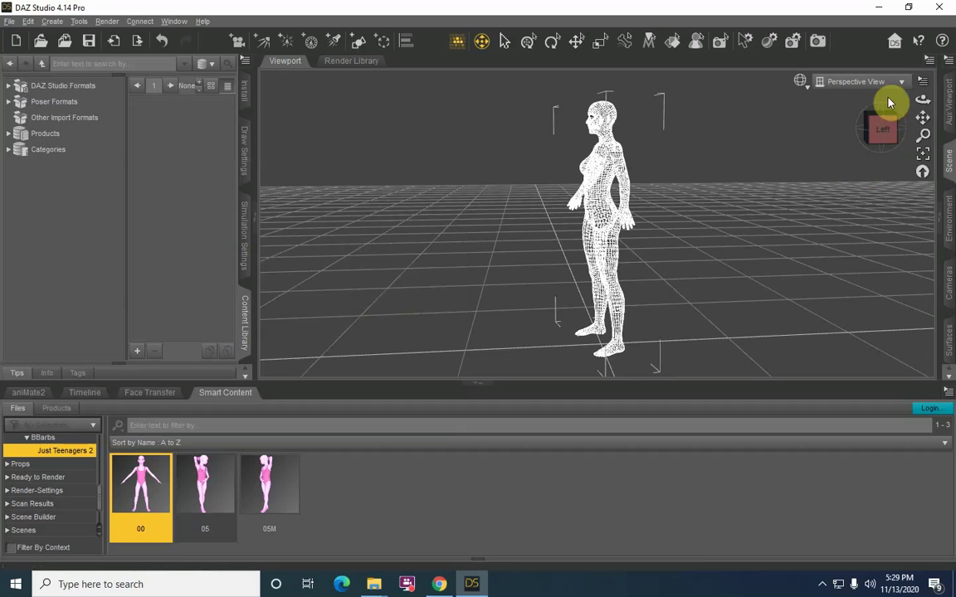
pyautogui.moveTo(922, 96); pyautogui.dragTo(921, 96)
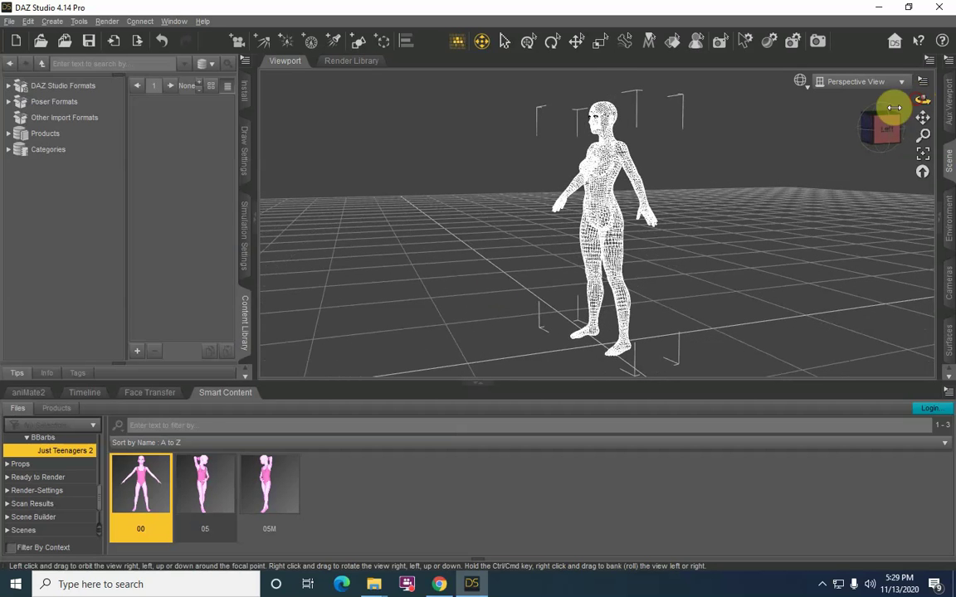
pyautogui.scroll(10, 79, 469)
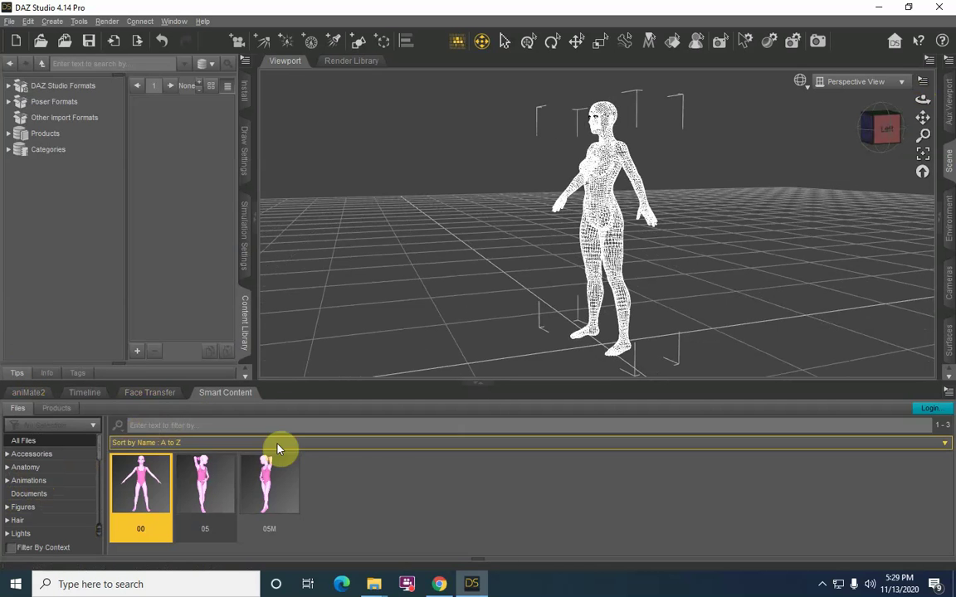
# Copy the Itazura pose folder from Documents\Working and minimize that Explorer window.
pyautogui.moveTo(375, 577)
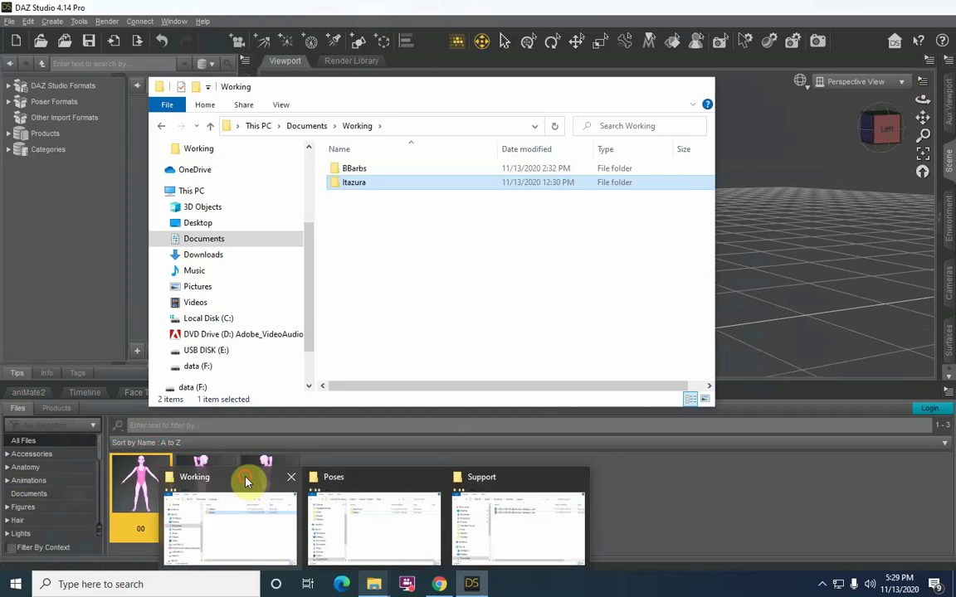
pyautogui.click(245, 481)
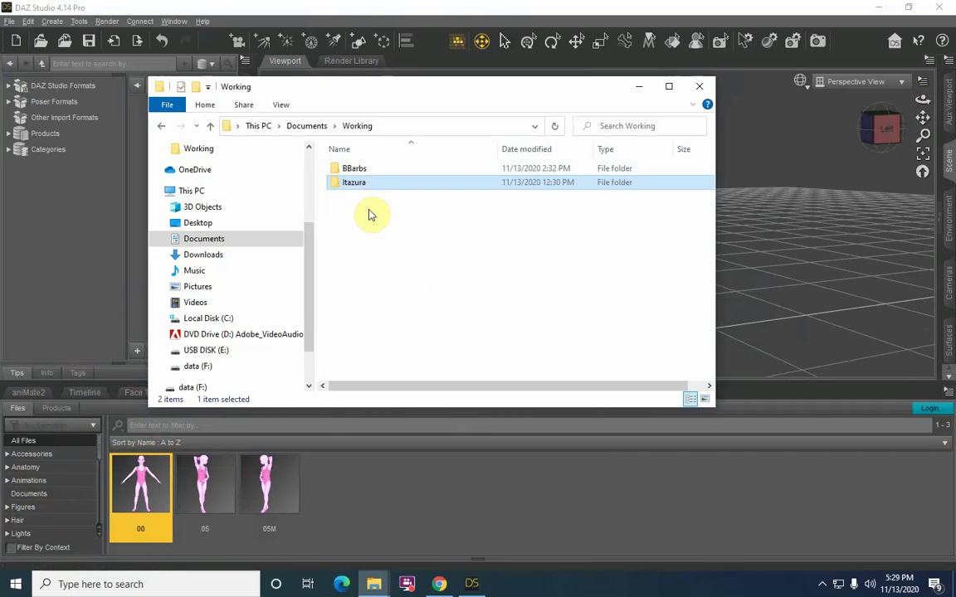
pyautogui.doubleClick(364, 186)
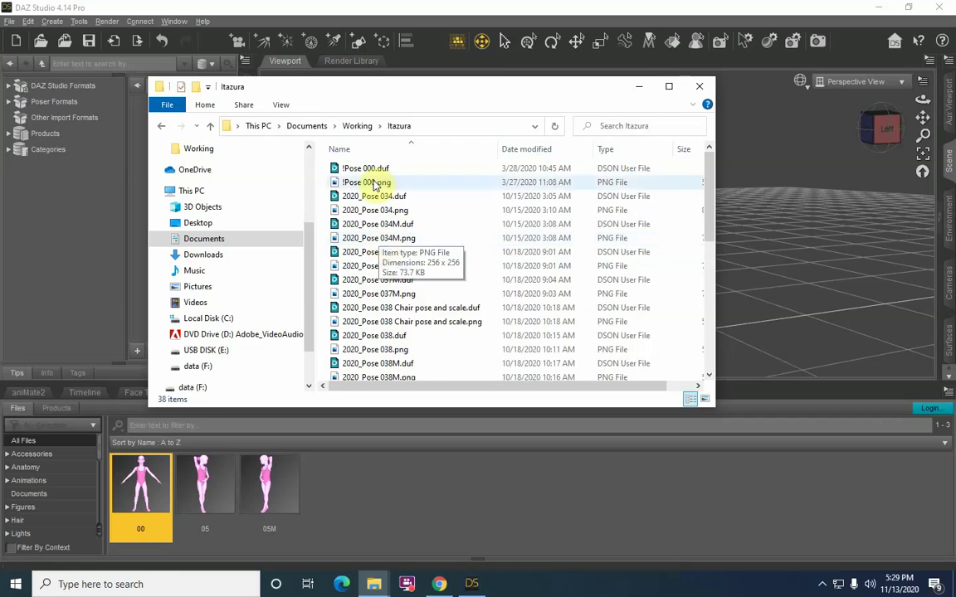
pyautogui.click(357, 125)
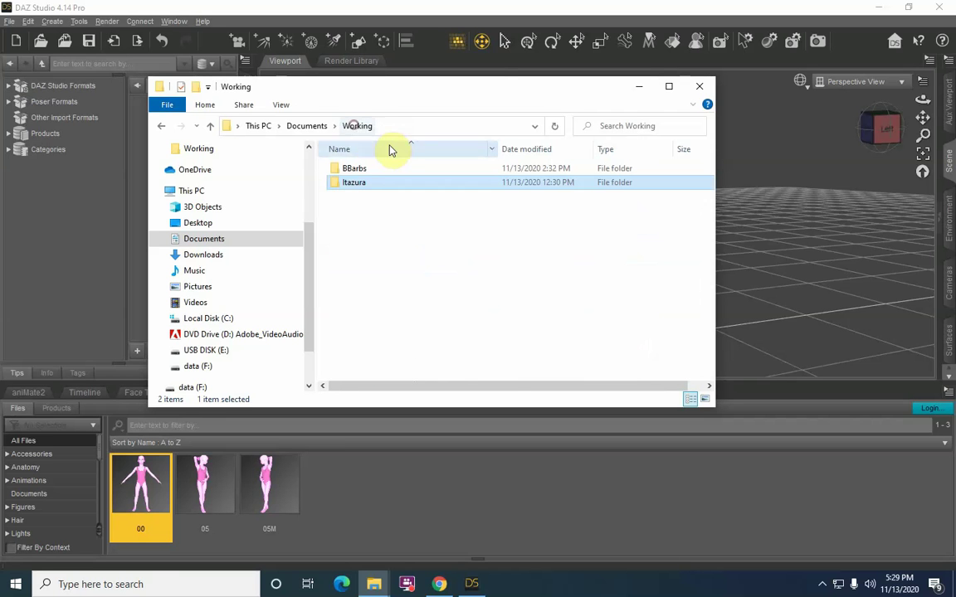
pyautogui.rightClick(352, 188)
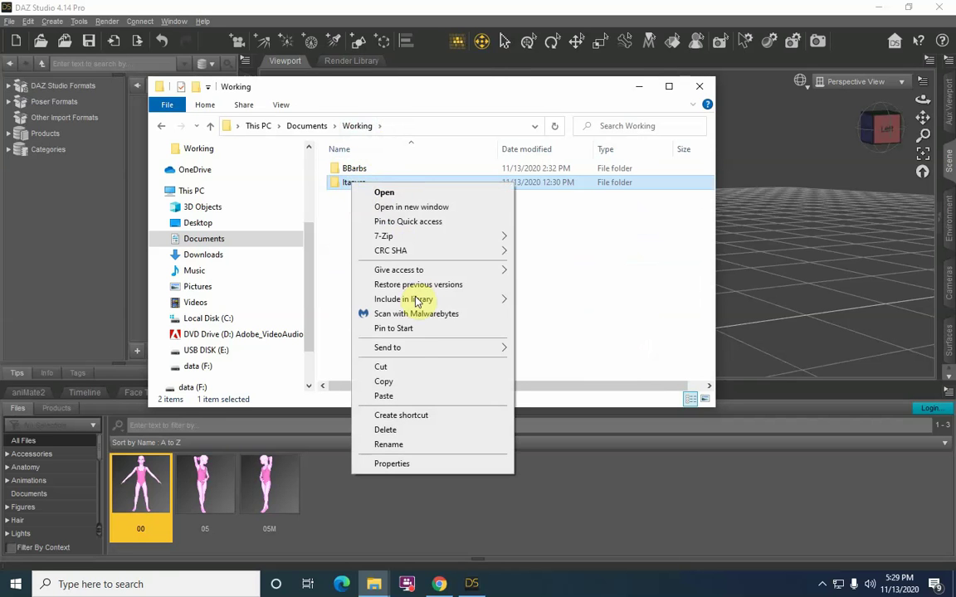
pyautogui.click(393, 382)
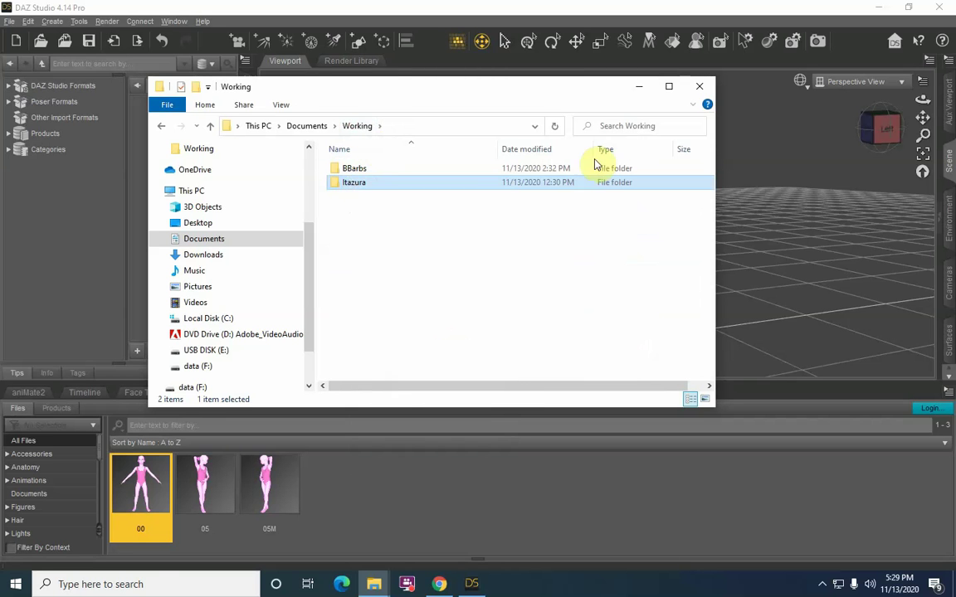
pyautogui.click(644, 86)
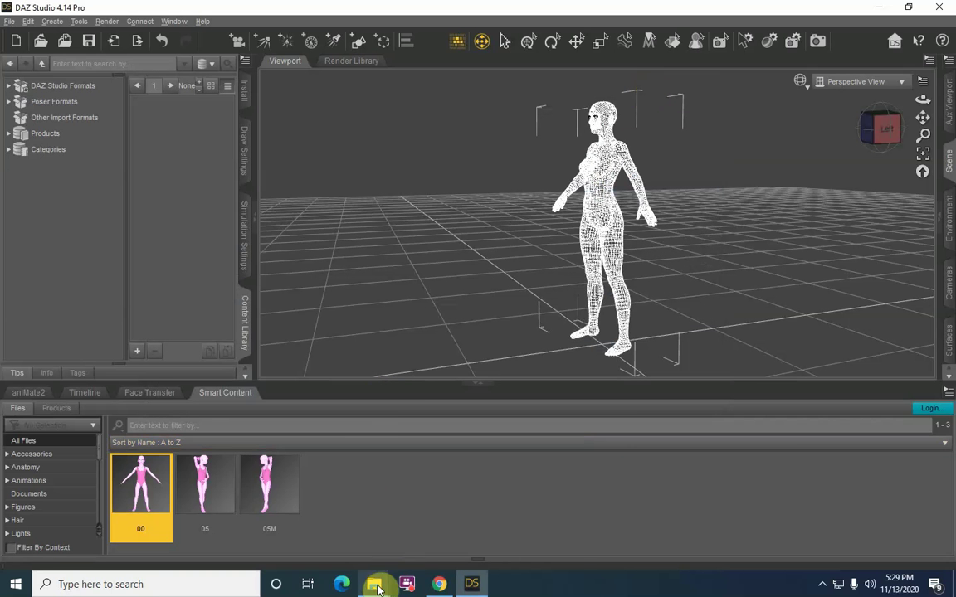
# Paste the Itazura folder into Genesis 8 Female\Poses, check its files, and minimize the window.
pyautogui.moveTo(378, 589)
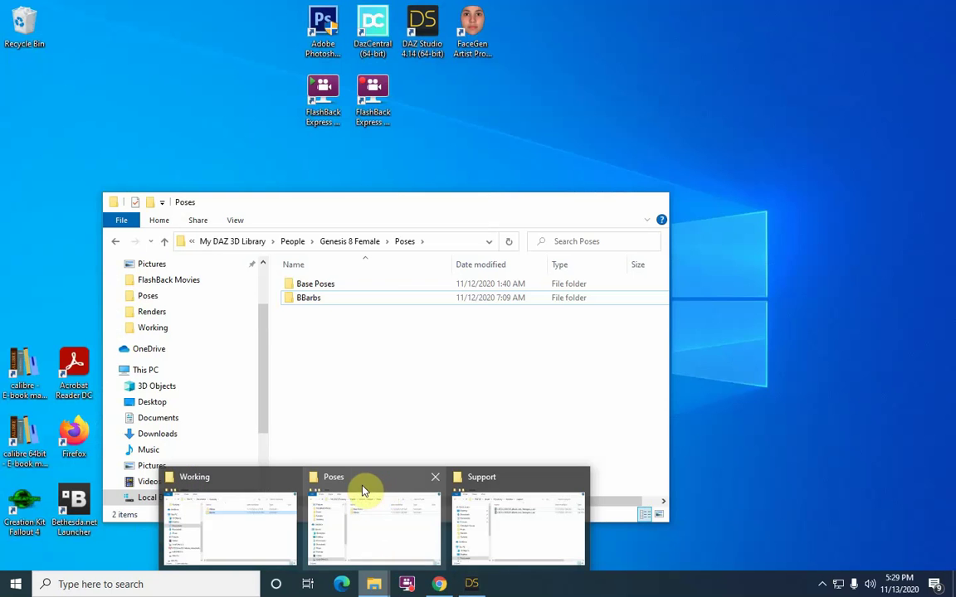
pyautogui.click(365, 494)
pyautogui.click(346, 368)
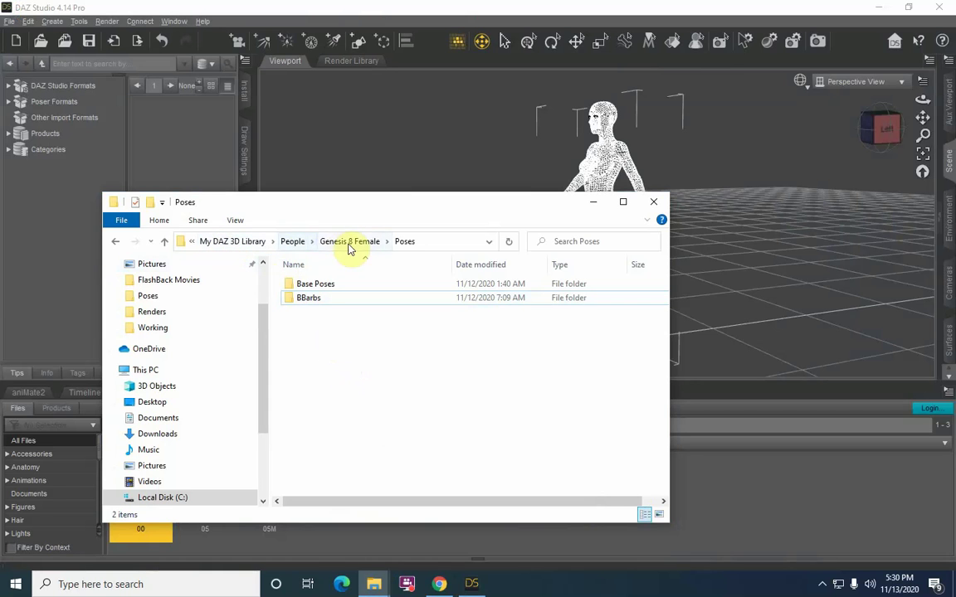
pyautogui.rightClick(311, 346)
pyautogui.click(367, 455)
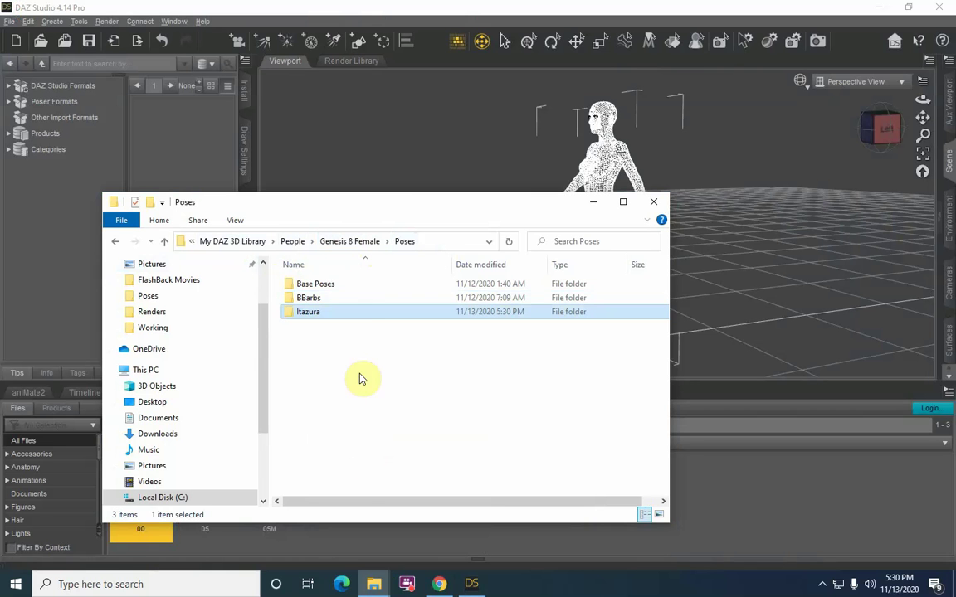
pyautogui.doubleClick(324, 311)
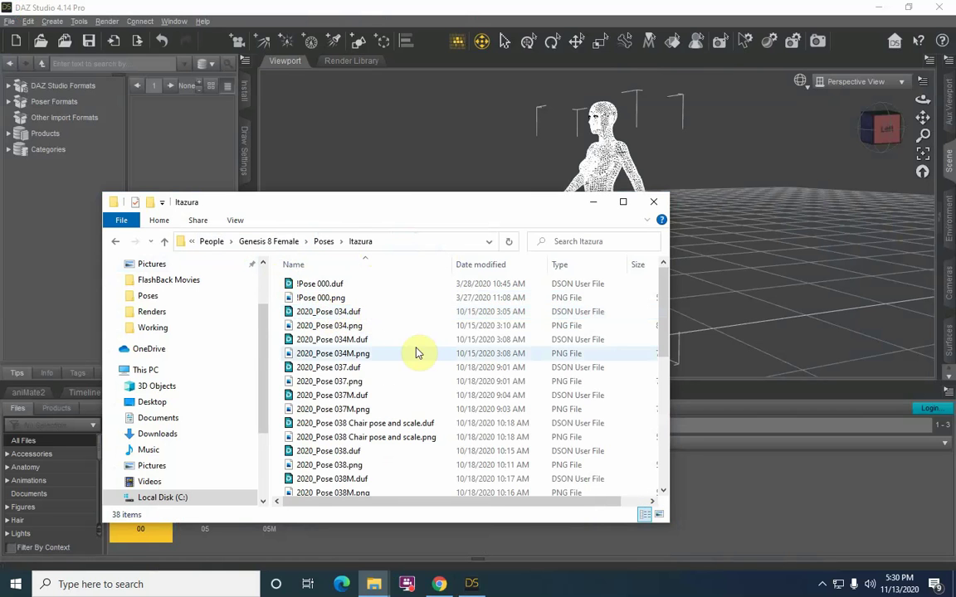
pyautogui.click(116, 240)
pyautogui.click(595, 205)
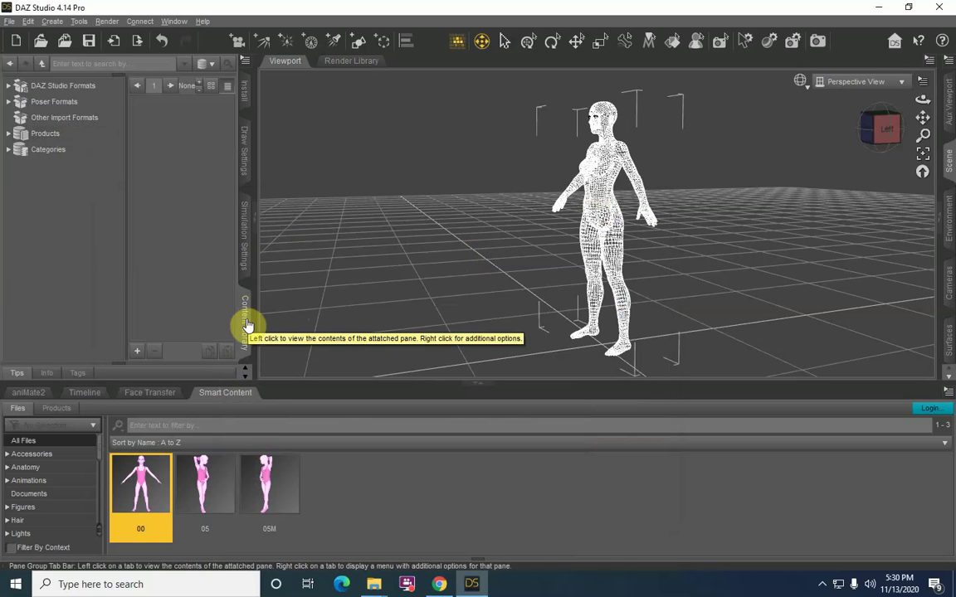
# Run Scan Known Directories for Files, keeping 'Group new Assets as "New"' enabled.
pyautogui.click(247, 67)
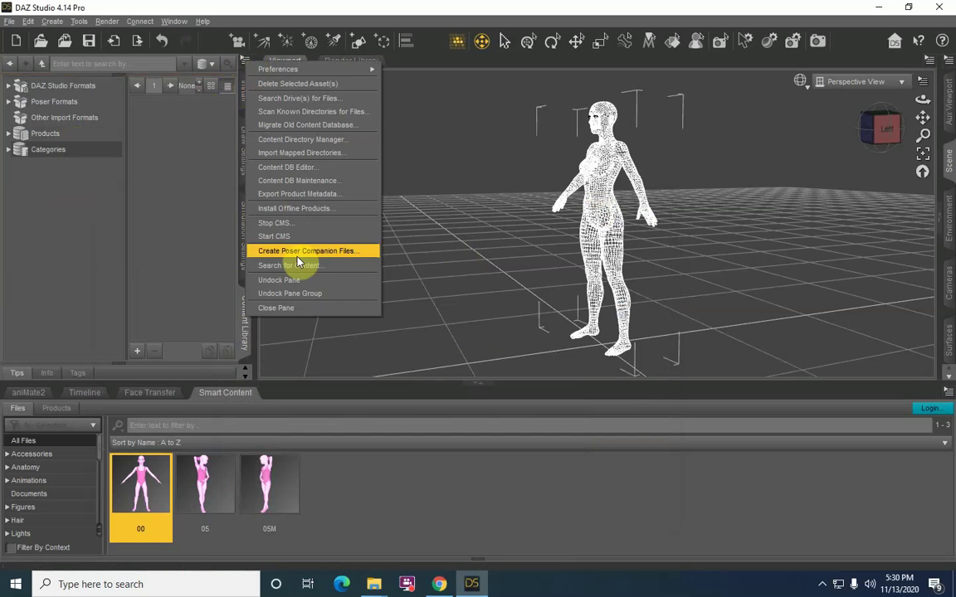
pyautogui.click(286, 118)
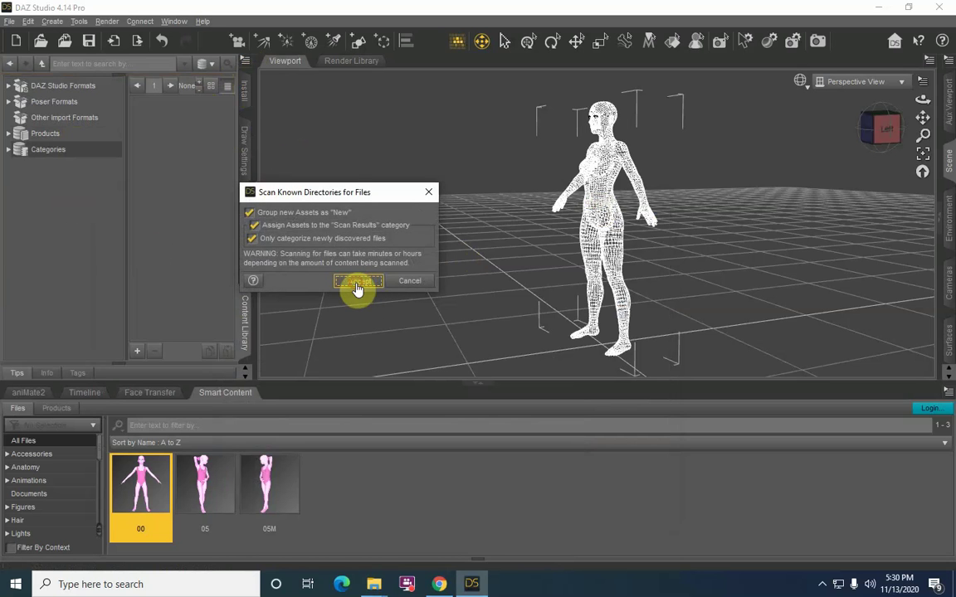
pyautogui.click(358, 285)
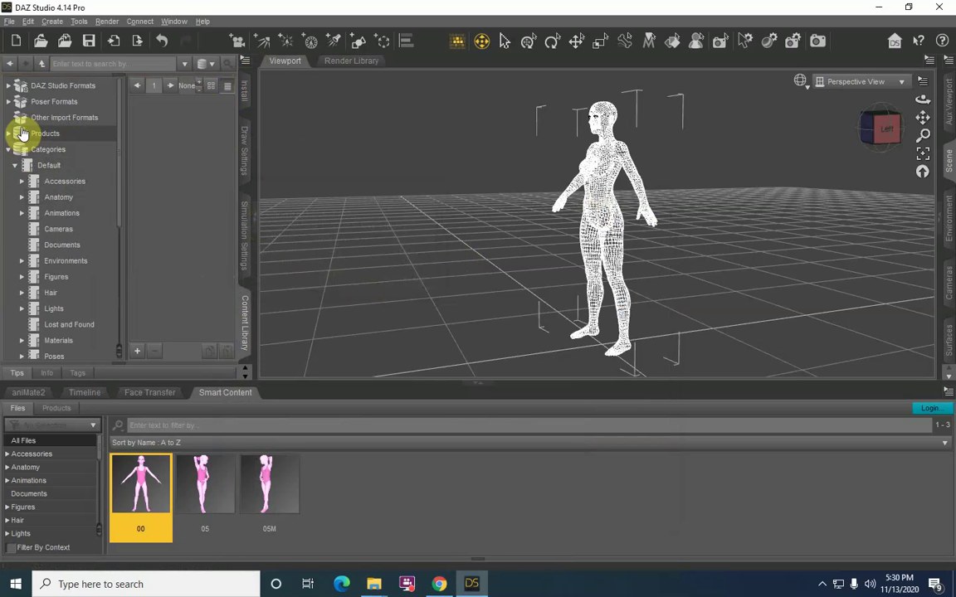
# Expand Scan Results > People > Genesis 8 Female > Poses in the Categories tree.
pyautogui.scroll(-5, 41, 191)
pyautogui.click(54, 226)
pyautogui.scroll(-2, 46, 220)
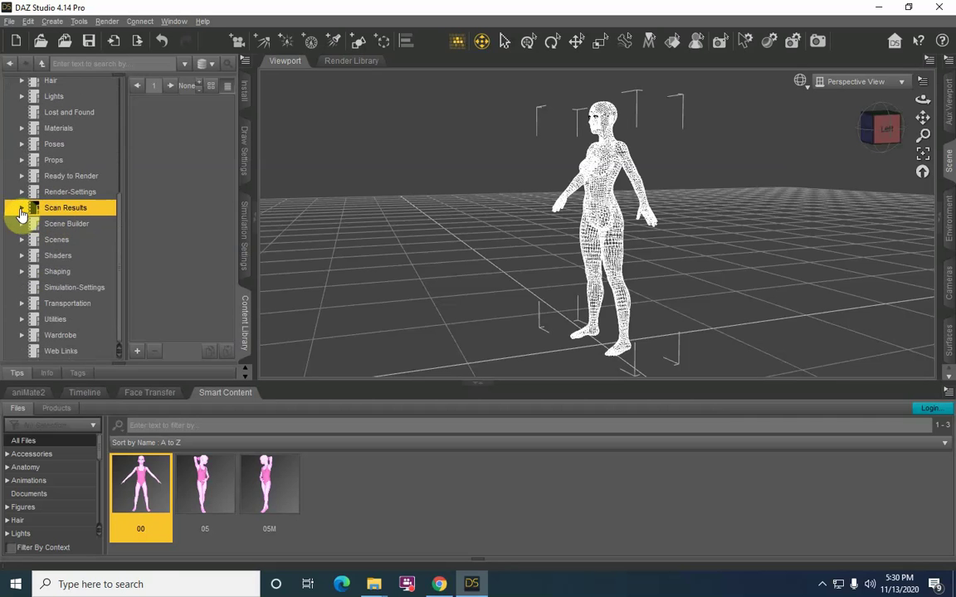
pyautogui.click(21, 208)
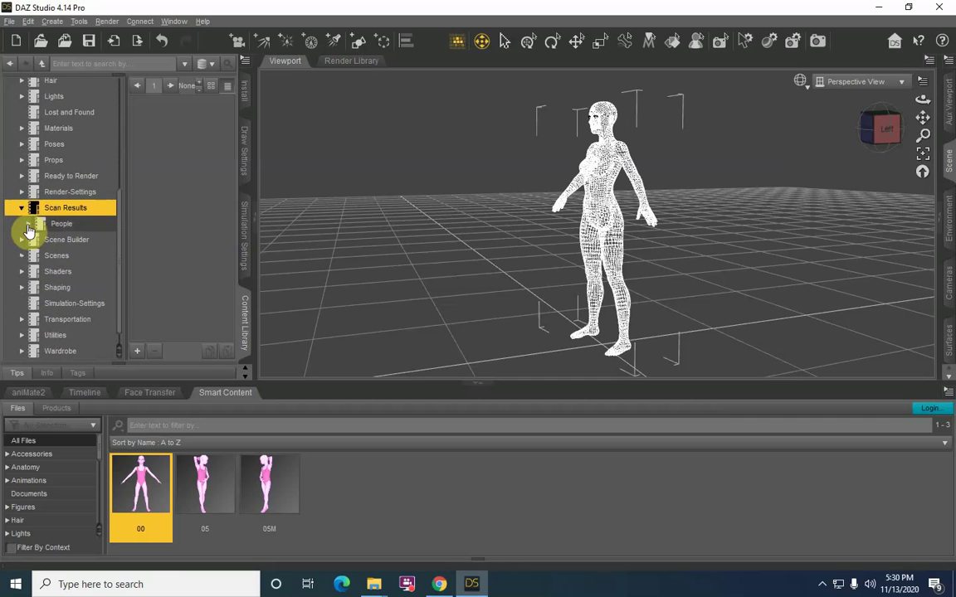
pyautogui.click(28, 225)
pyautogui.click(35, 257)
pyautogui.click(41, 274)
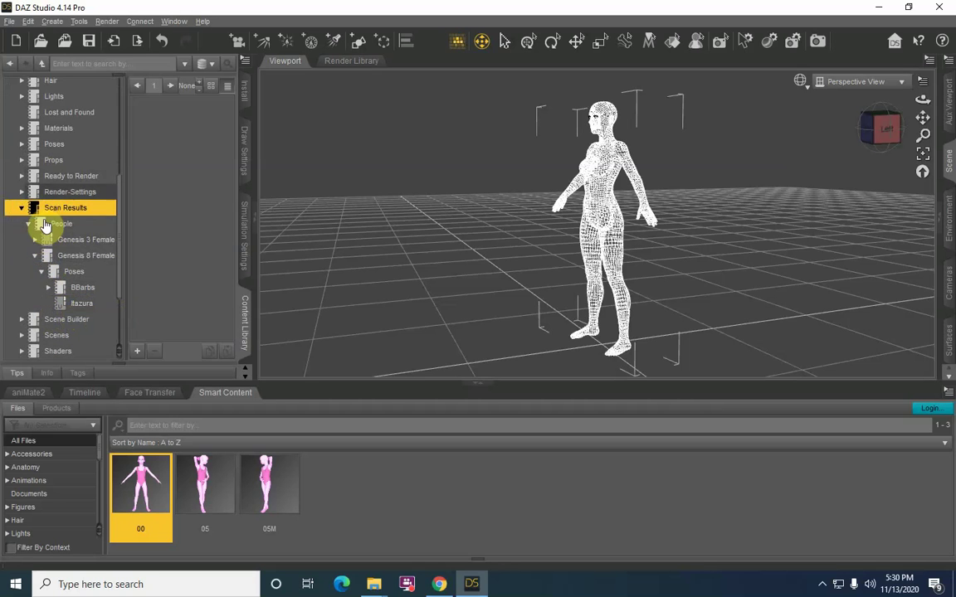
# Open the Itazura category and select all 19 of its pose presets.
pyautogui.click(81, 303)
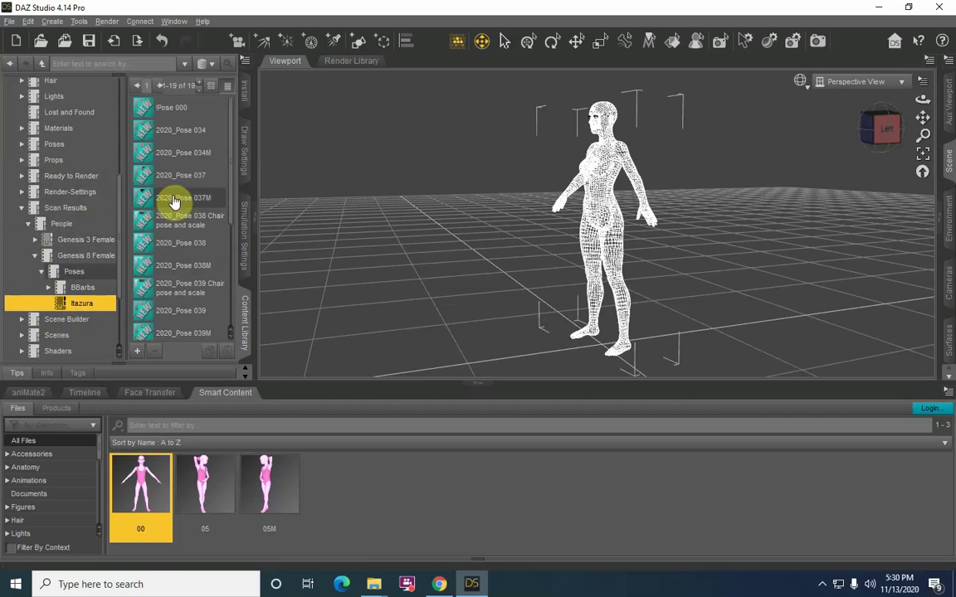
pyautogui.click(161, 152)
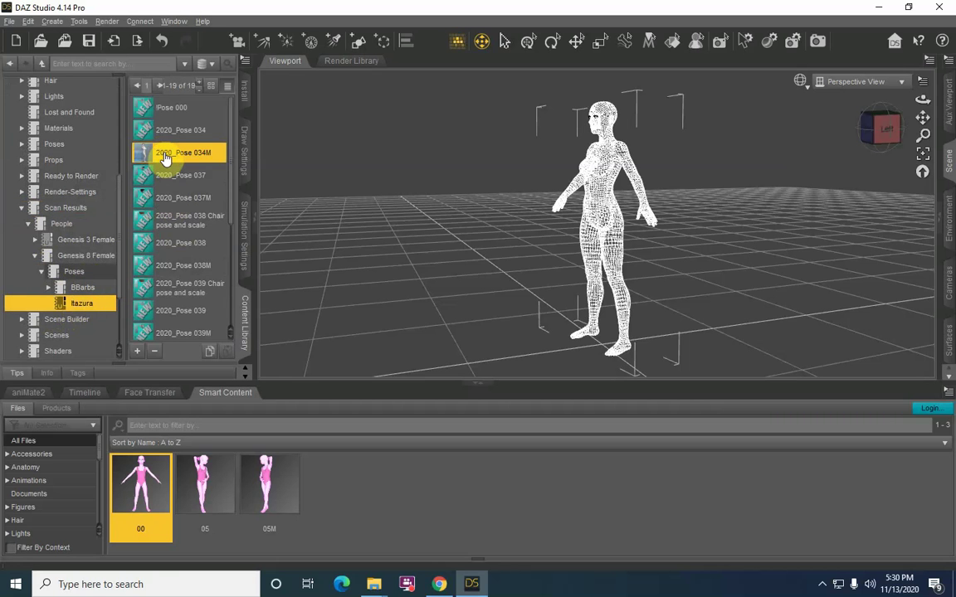
pyautogui.moveTo(166, 158)
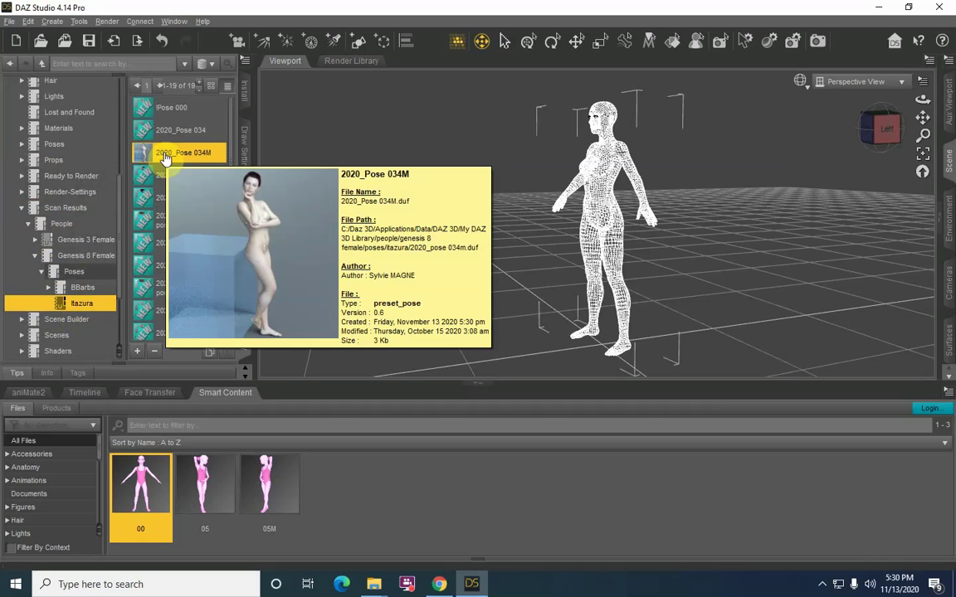
pyautogui.hotkey('ctrl', 'a')
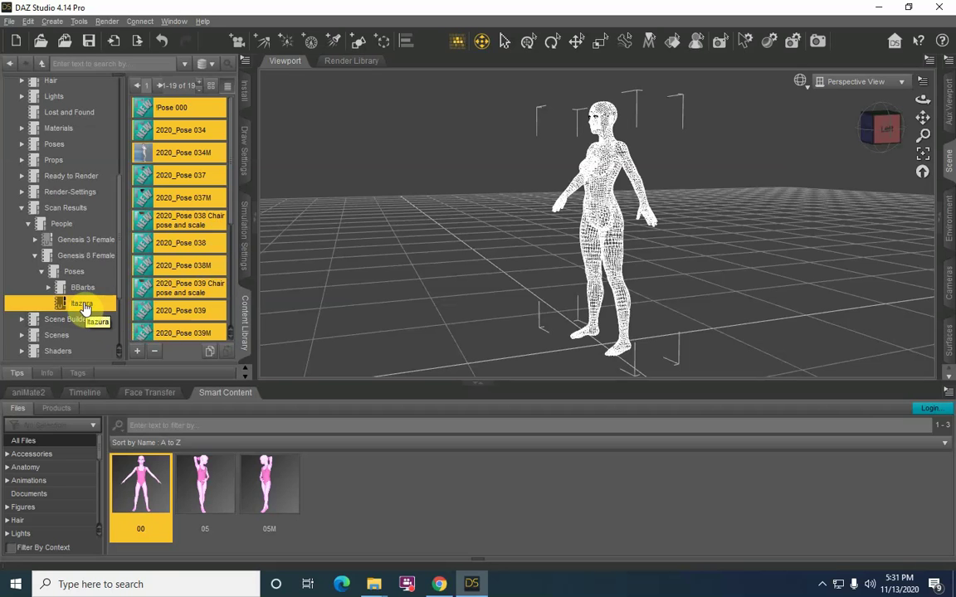
# Create a product from the Itazura category named 'Itazura - Poses for Genesis 8 Female'.
pyautogui.rightClick(83, 307)
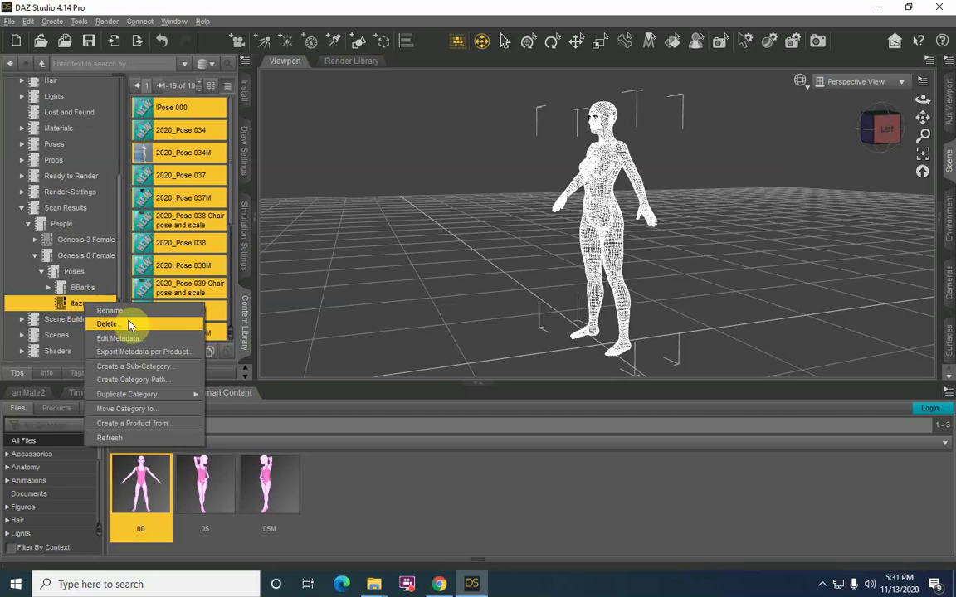
pyautogui.click(178, 424)
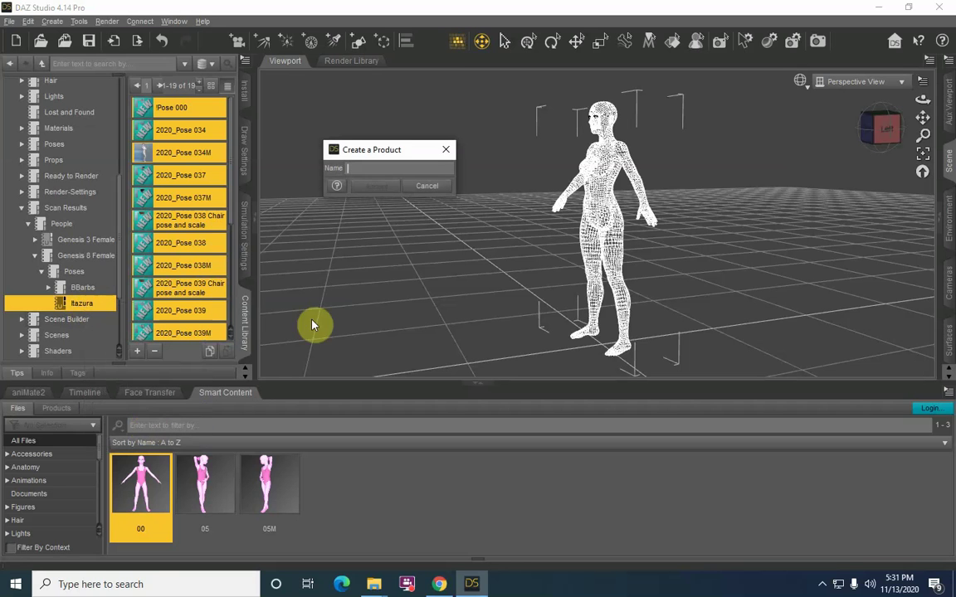
pyautogui.click(361, 168)
pyautogui.write('Itazura - ')
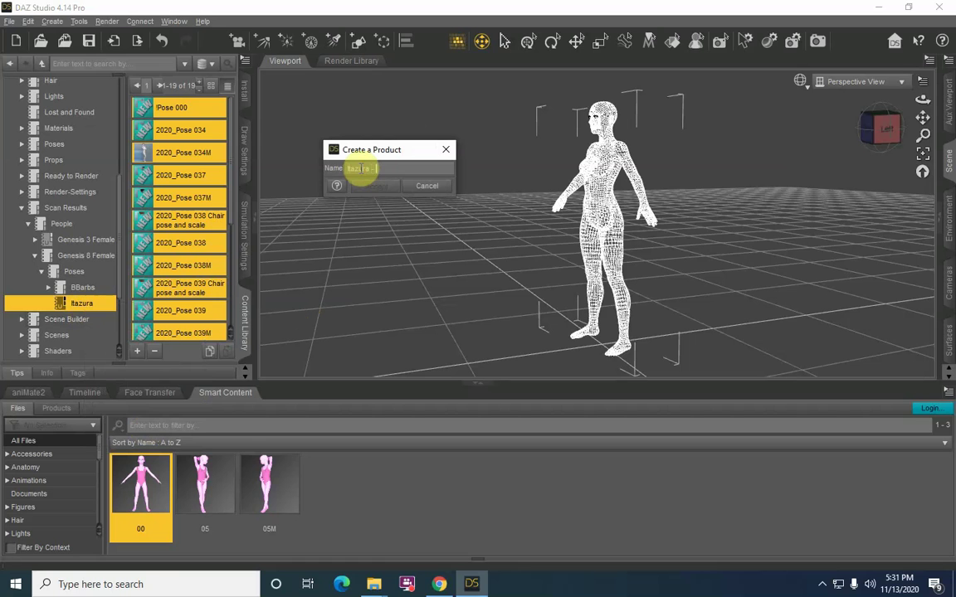
pyautogui.write('Genesis ')
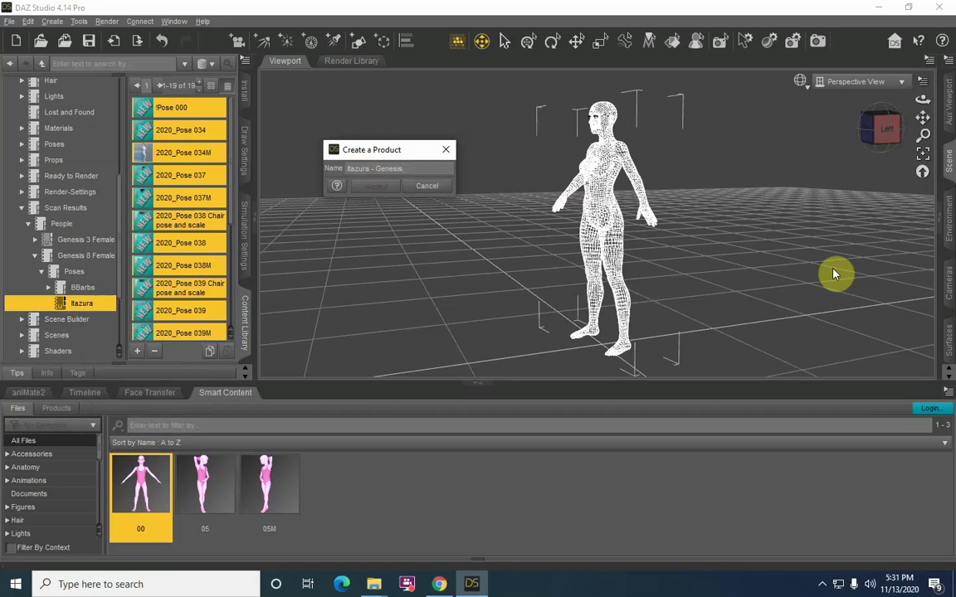
pyautogui.write('8 Female')
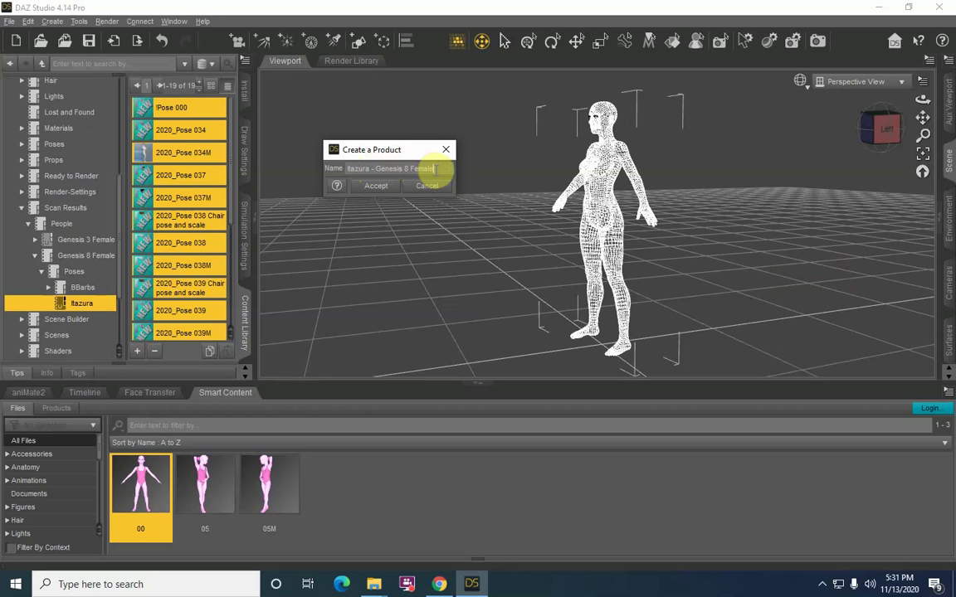
pyautogui.press('BackSpace')
pyautogui.press('BackSpace')
pyautogui.press('BackSpace')
pyautogui.press('BackSpace')
pyautogui.press('BackSpace')
pyautogui.press('BackSpace')
pyautogui.press('BackSpace')
pyautogui.press('BackSpace')
pyautogui.press('BackSpace')
pyautogui.press('BackSpace')
pyautogui.press('BackSpace')
pyautogui.press('BackSpace')
pyautogui.press('BackSpace')
pyautogui.press('BackSpace')
pyautogui.write('Poses for Genesis 8 Female')
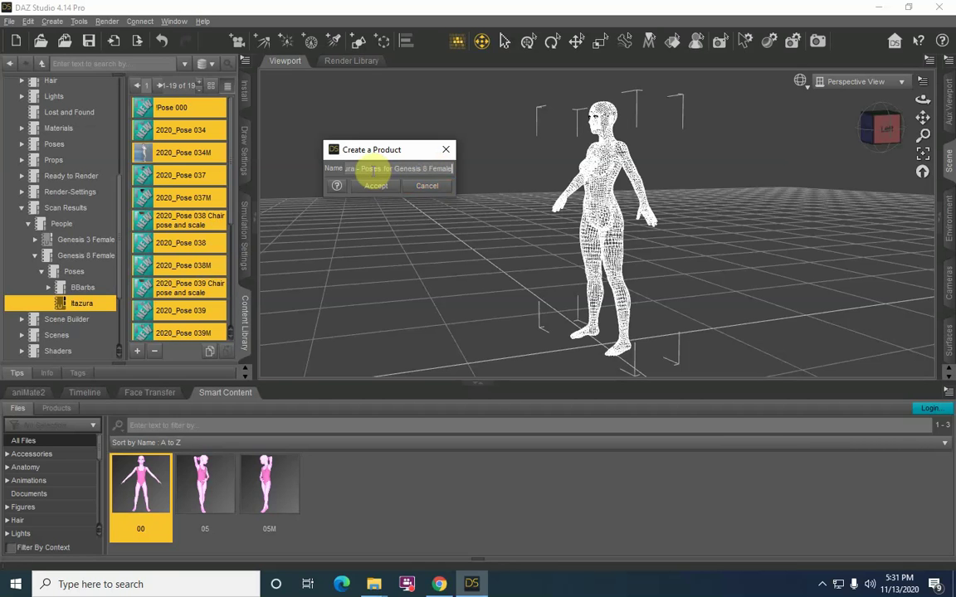
pyautogui.moveTo(374, 171); pyautogui.dragTo(450, 186)
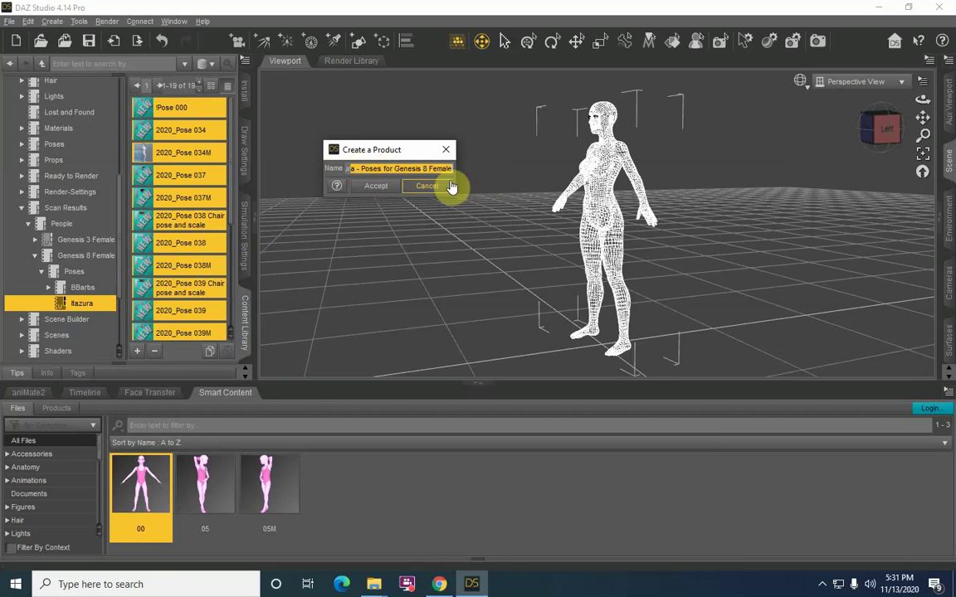
pyautogui.click(379, 187)
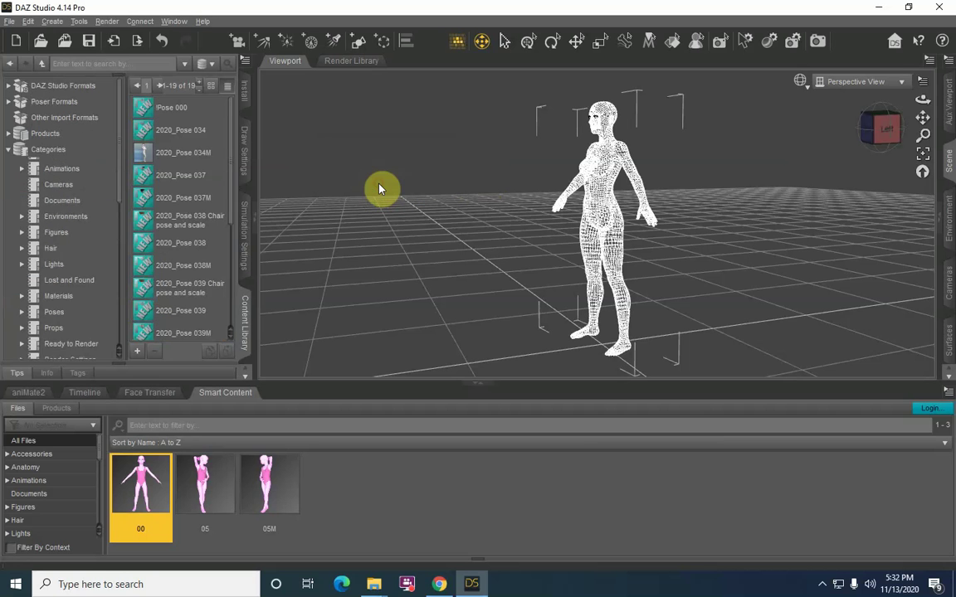
# Open the new Itazura product under Products > I.
pyautogui.click(10, 150)
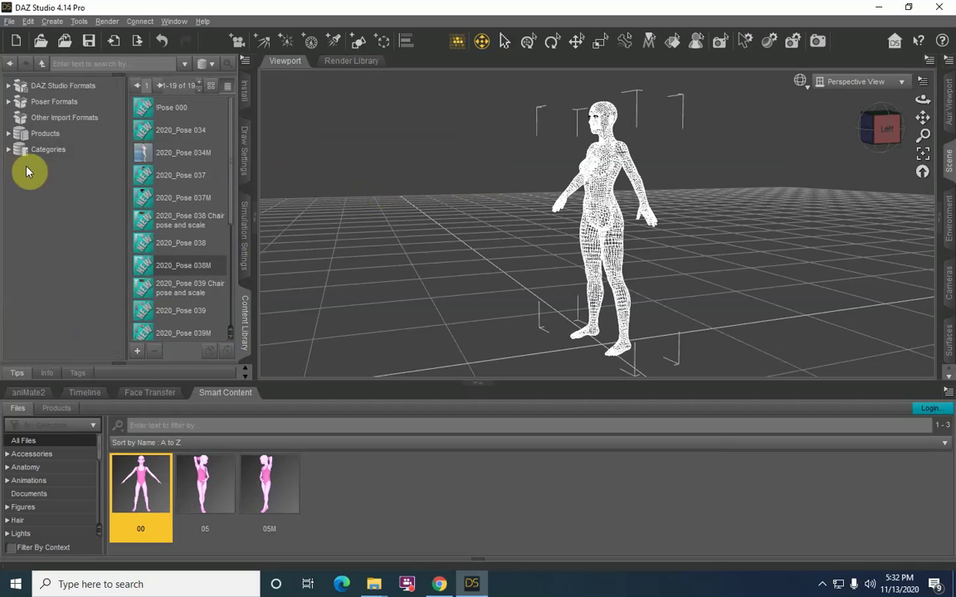
pyautogui.click(10, 134)
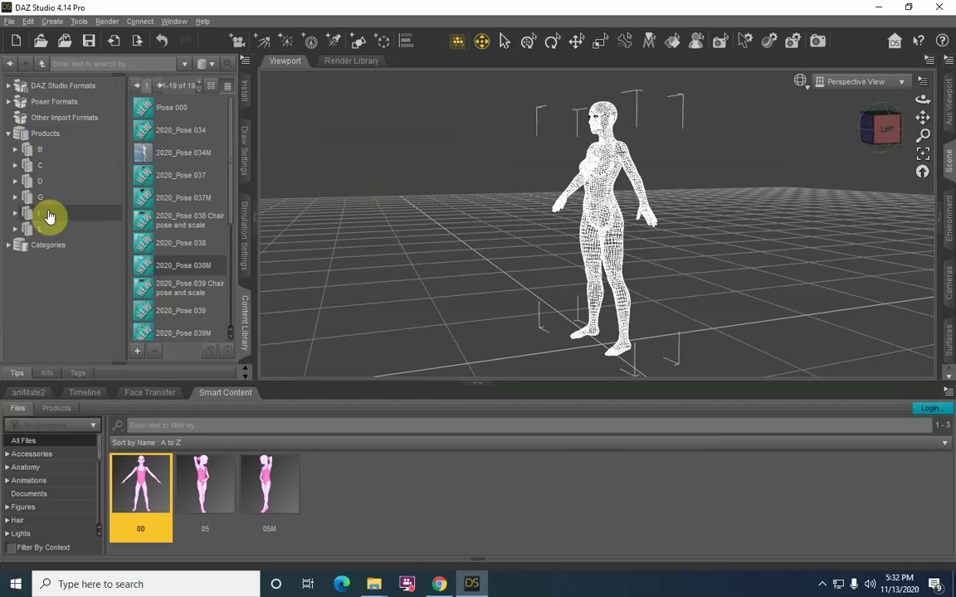
pyautogui.click(15, 213)
pyautogui.click(66, 230)
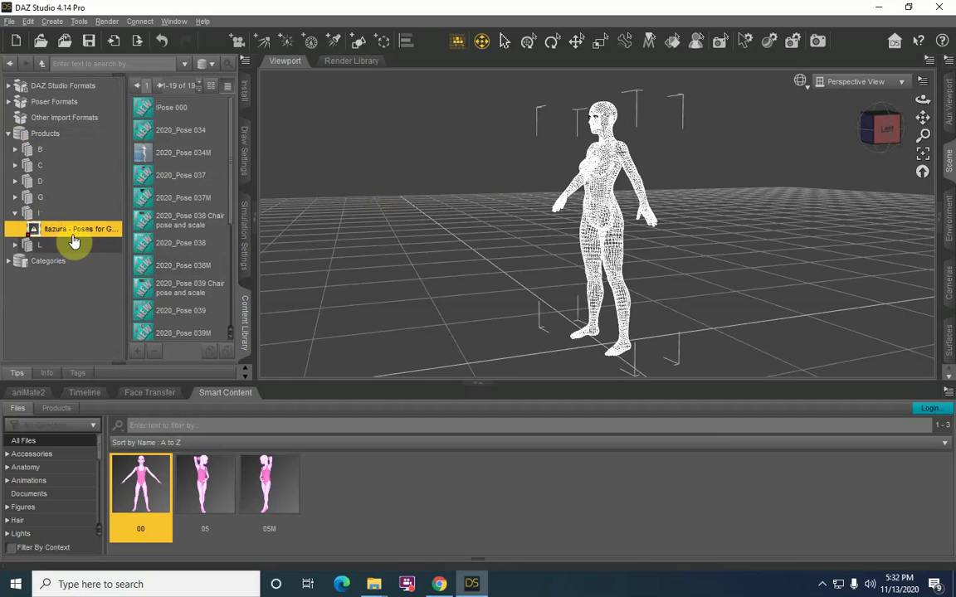
# Expand the Poses > Other categories and select all 19 pose presets in the product.
pyautogui.click(10, 262)
pyautogui.scroll(-5, 27, 269)
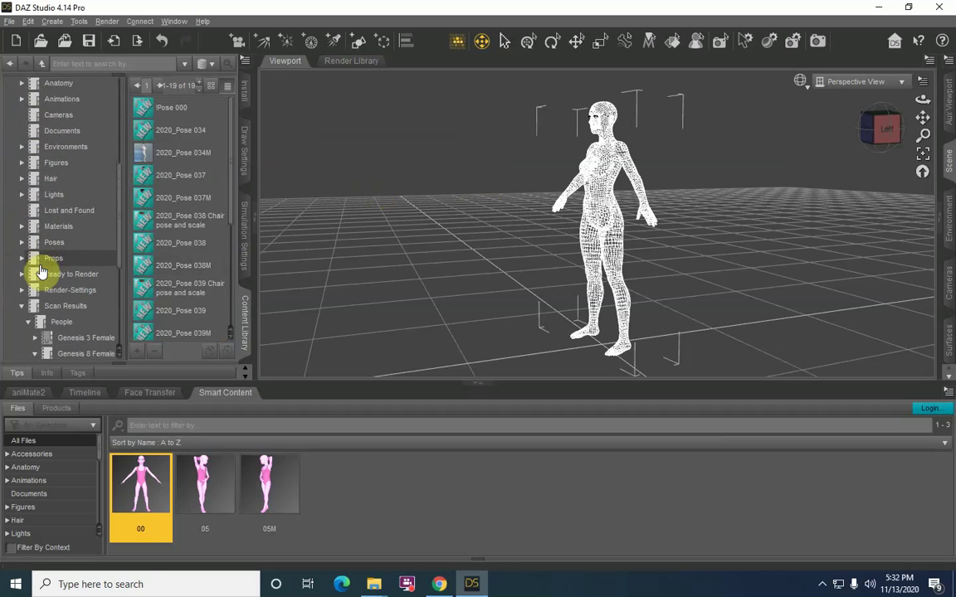
pyautogui.click(23, 246)
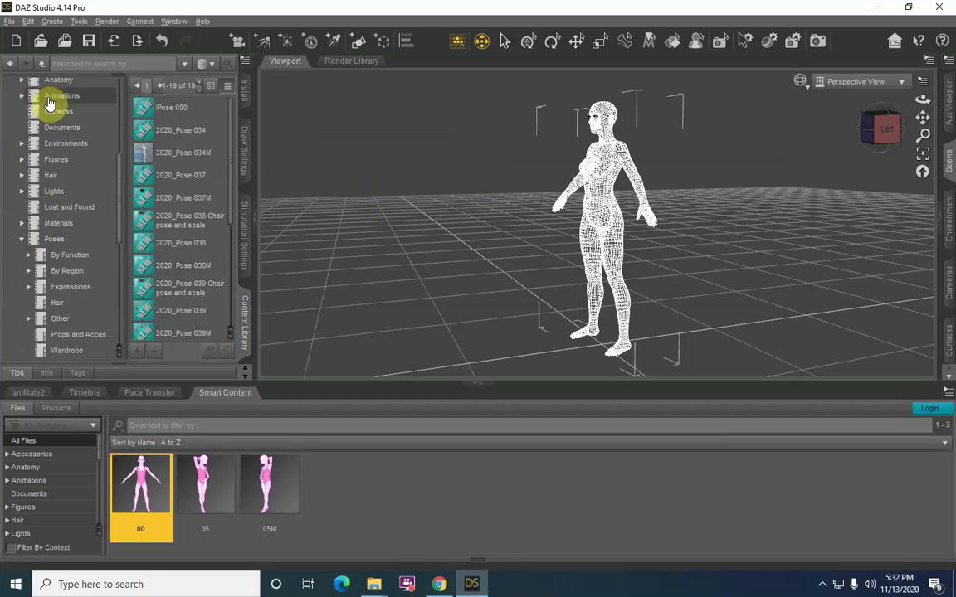
pyautogui.scroll(-2, 37, 224)
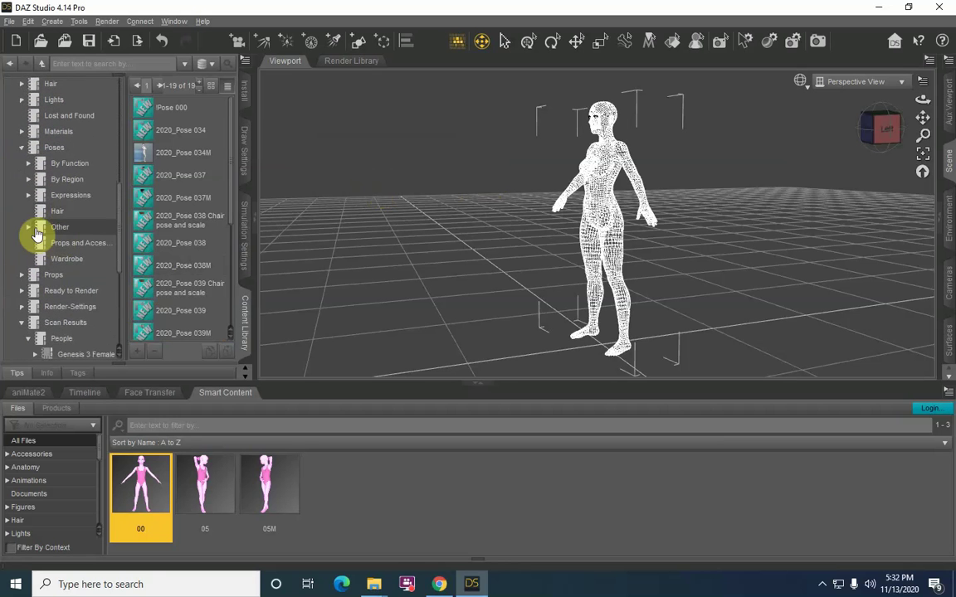
pyautogui.click(30, 229)
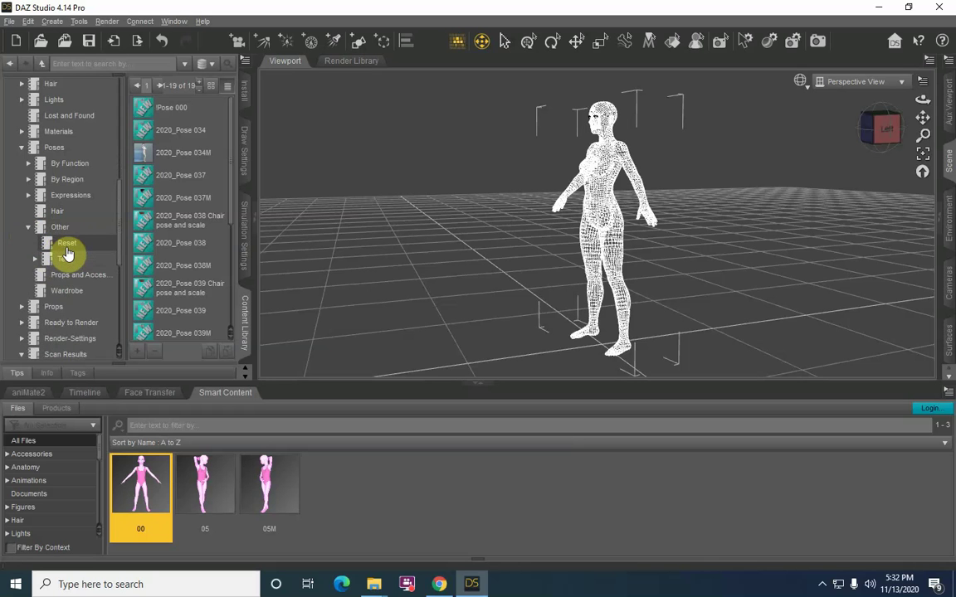
pyautogui.scroll(7, 67, 249)
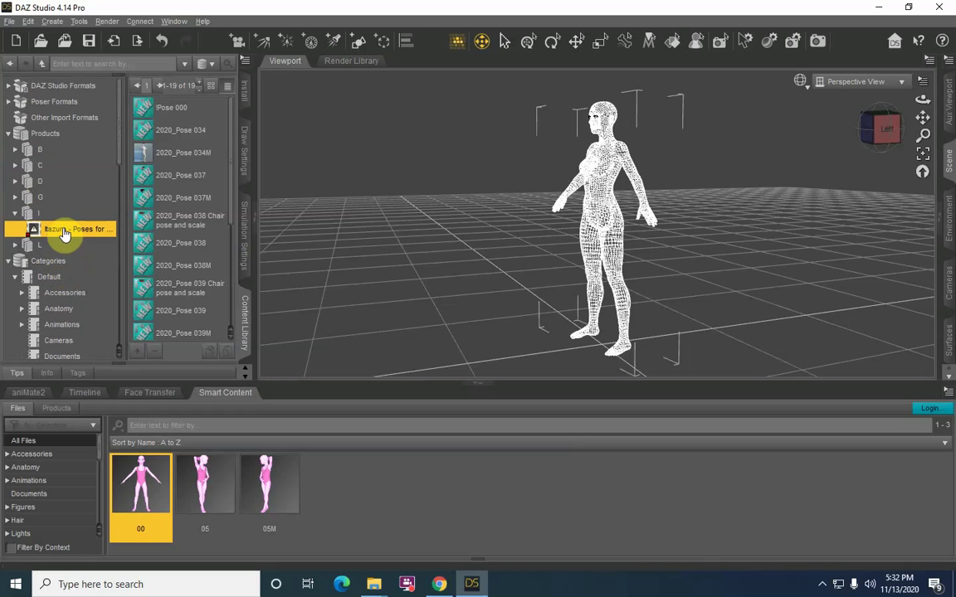
pyautogui.click(160, 156)
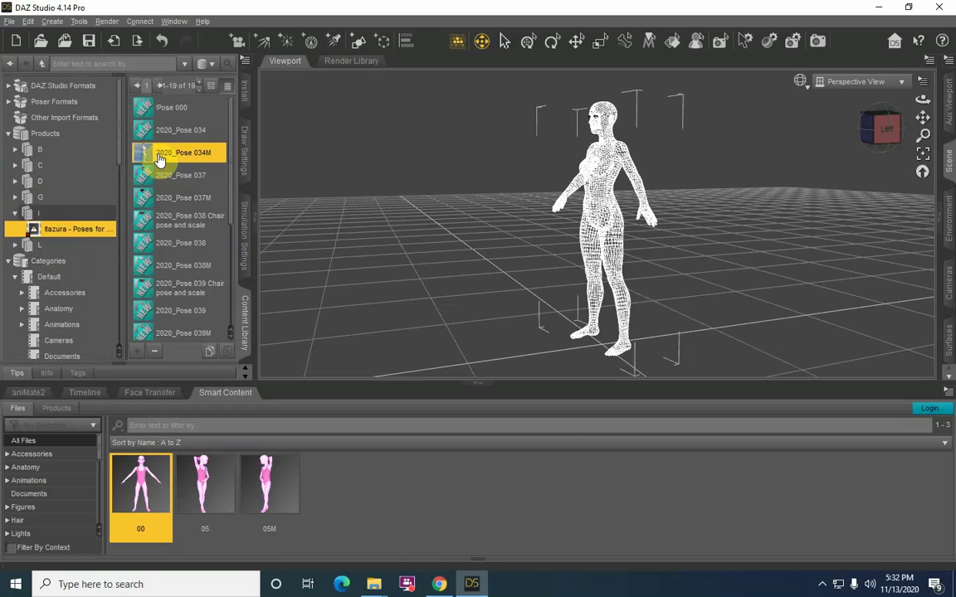
pyautogui.hotkey('ctrl', 'a')
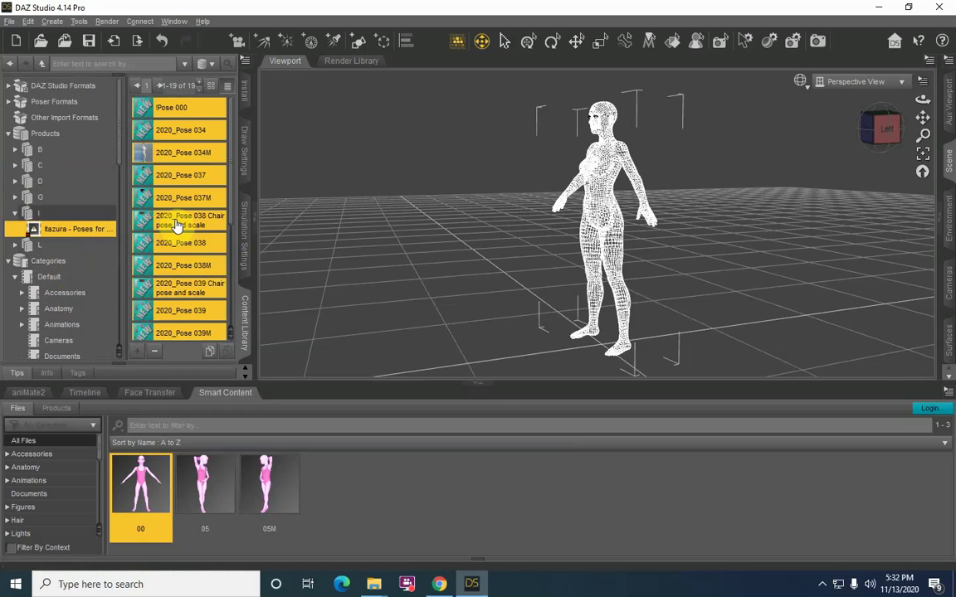
pyautogui.moveTo(176, 214)
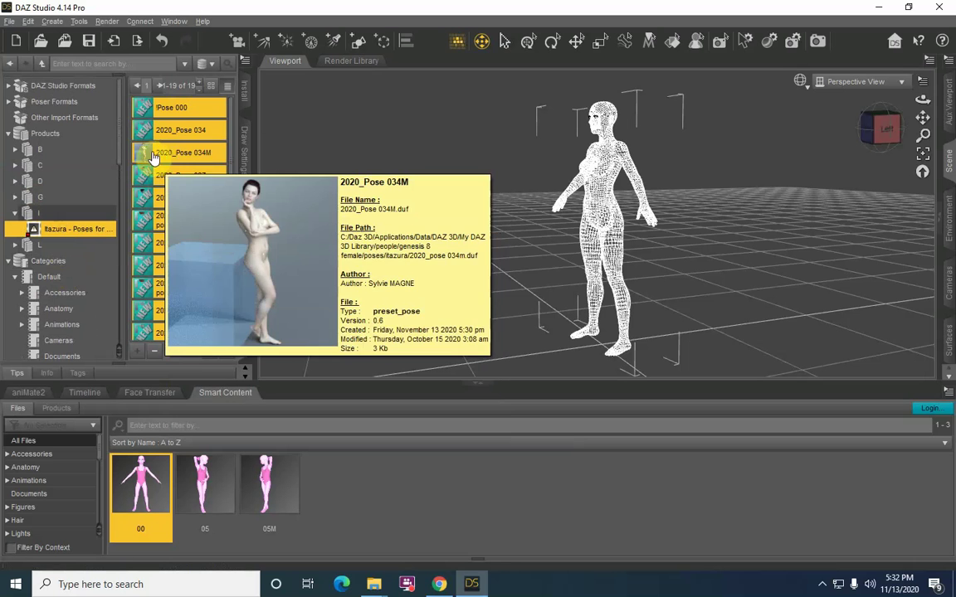
pyautogui.moveTo(157, 159)
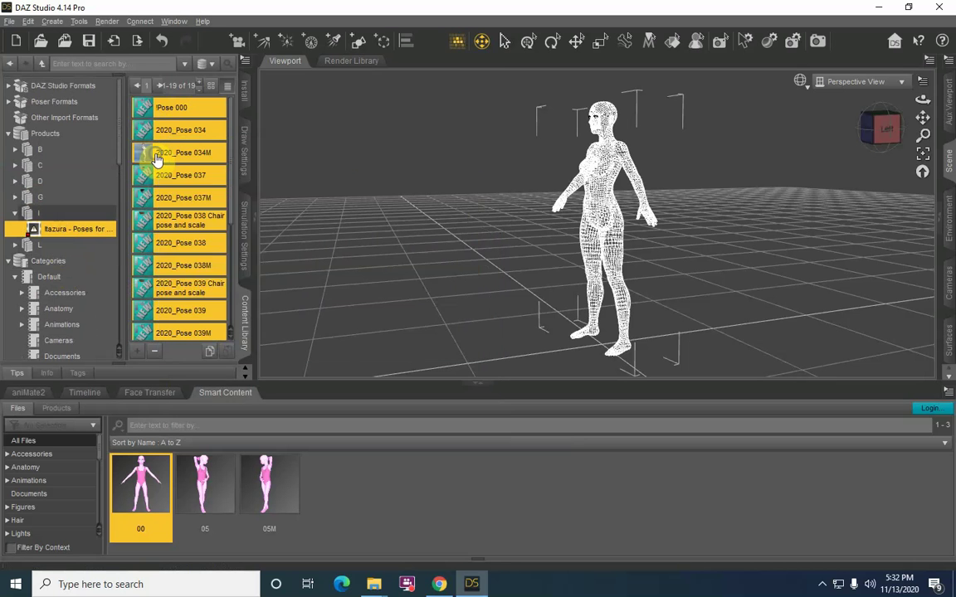
# Categorize the selected poses, ticking Poses and Other, then right-click to add a new subcategory.
pyautogui.rightClick(156, 156)
pyautogui.click(198, 219)
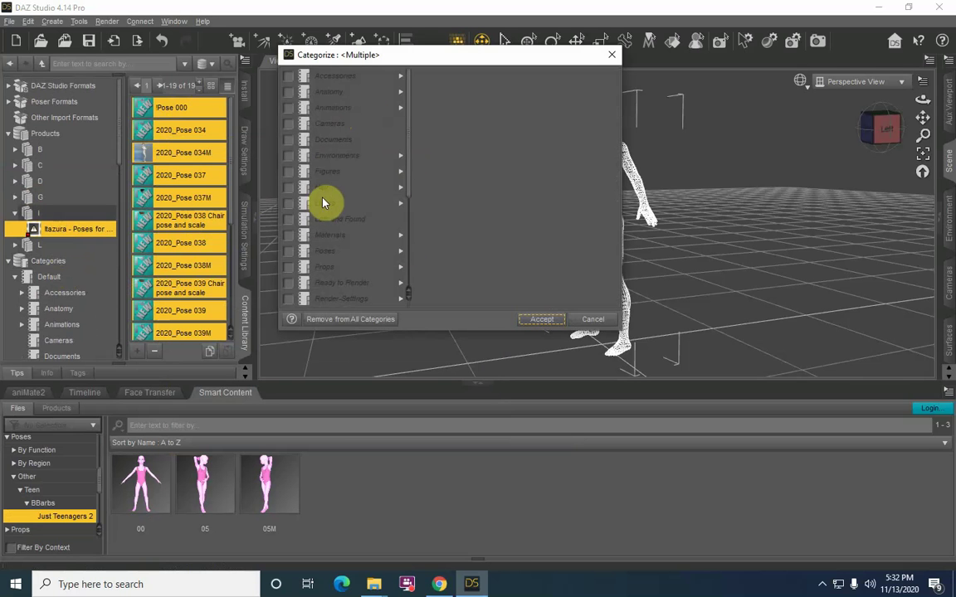
pyautogui.click(289, 252)
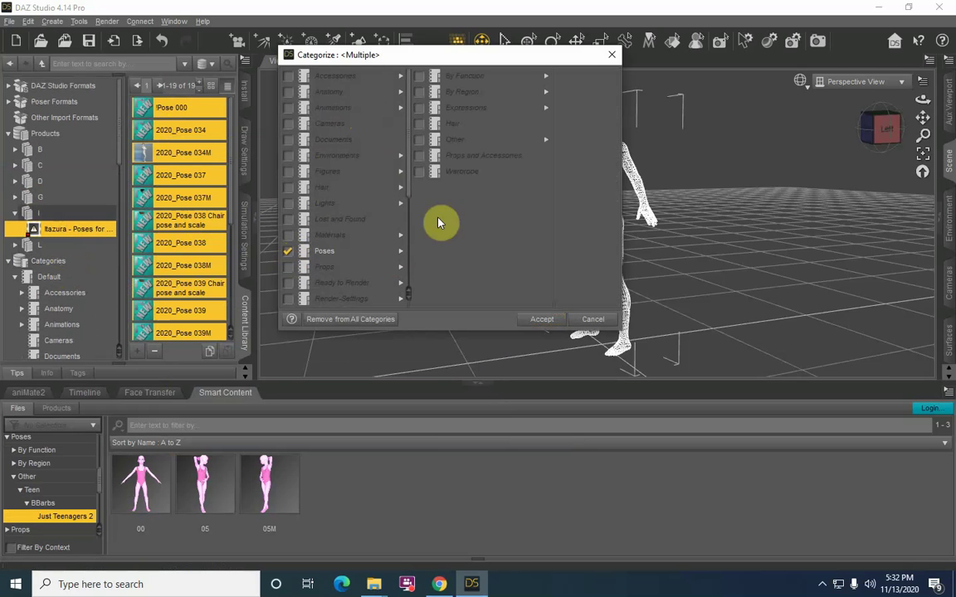
pyautogui.click(428, 140)
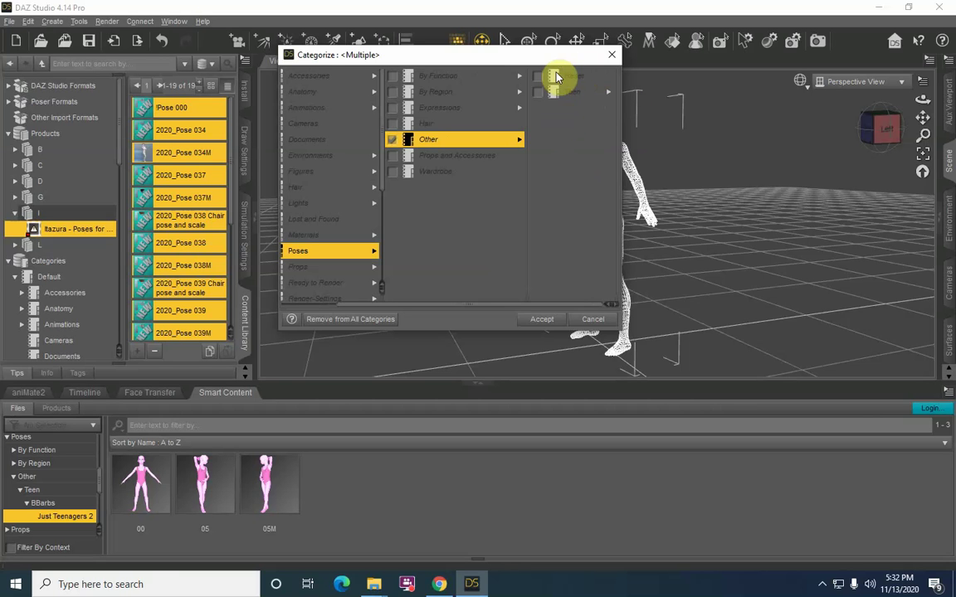
pyautogui.rightClick(558, 150)
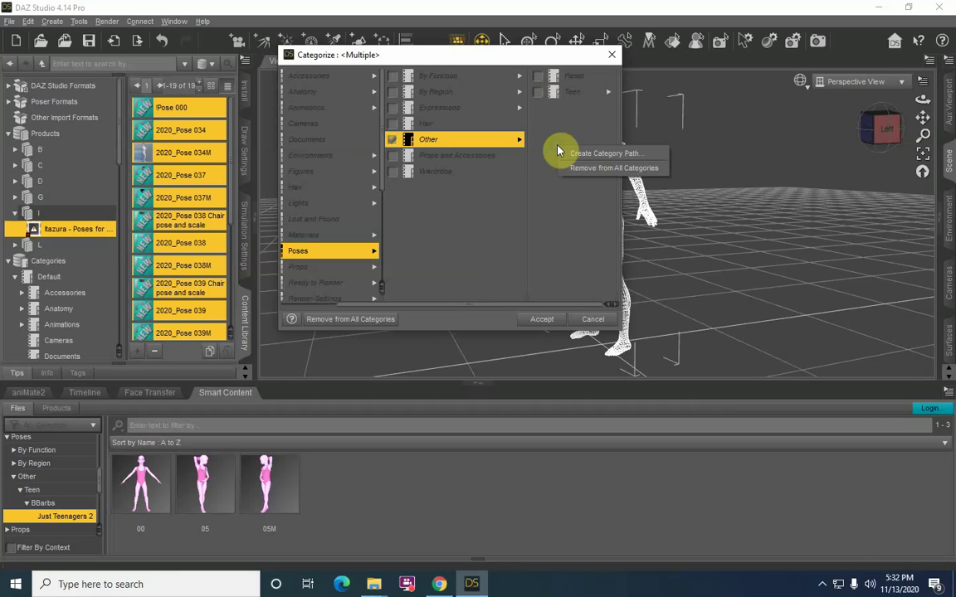
# Create the category path /Default/Poses/Other/Itazura/Adult and assign all Itazura poses to Itazura and Adult.
pyautogui.click(591, 153)
pyautogui.click(467, 193)
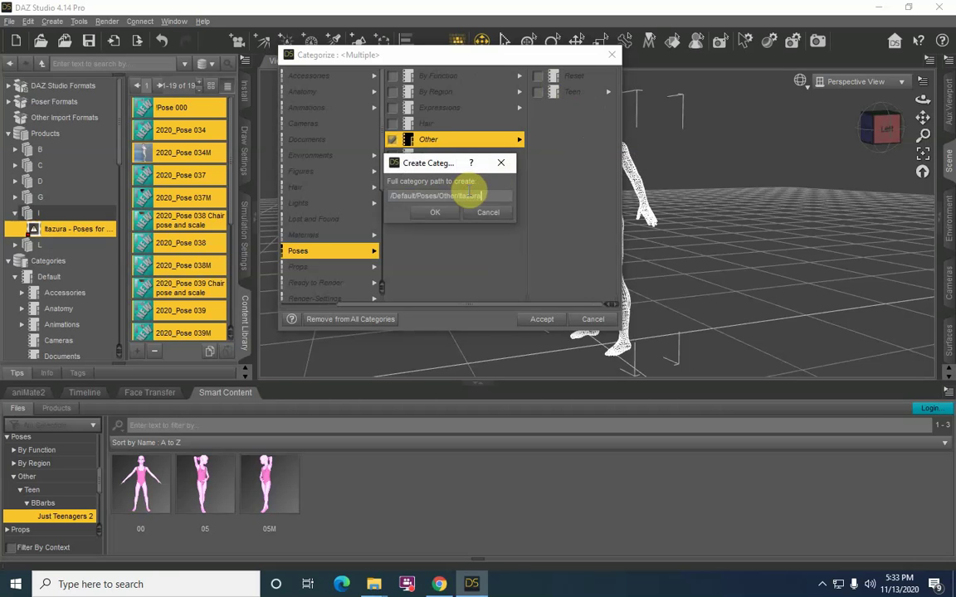
pyautogui.write('-')
pyautogui.write(' Po')
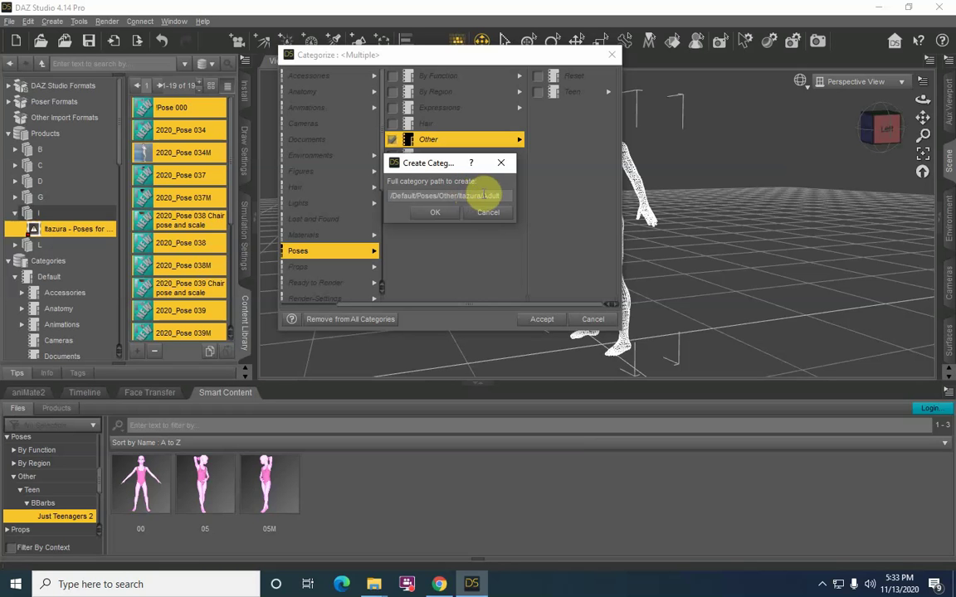
pyautogui.click(435, 214)
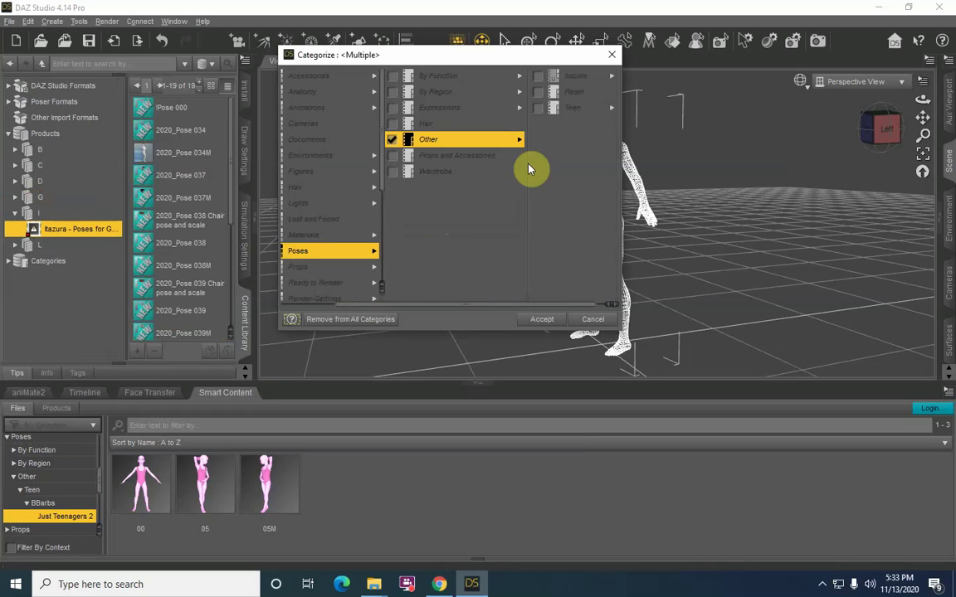
pyautogui.click(393, 140)
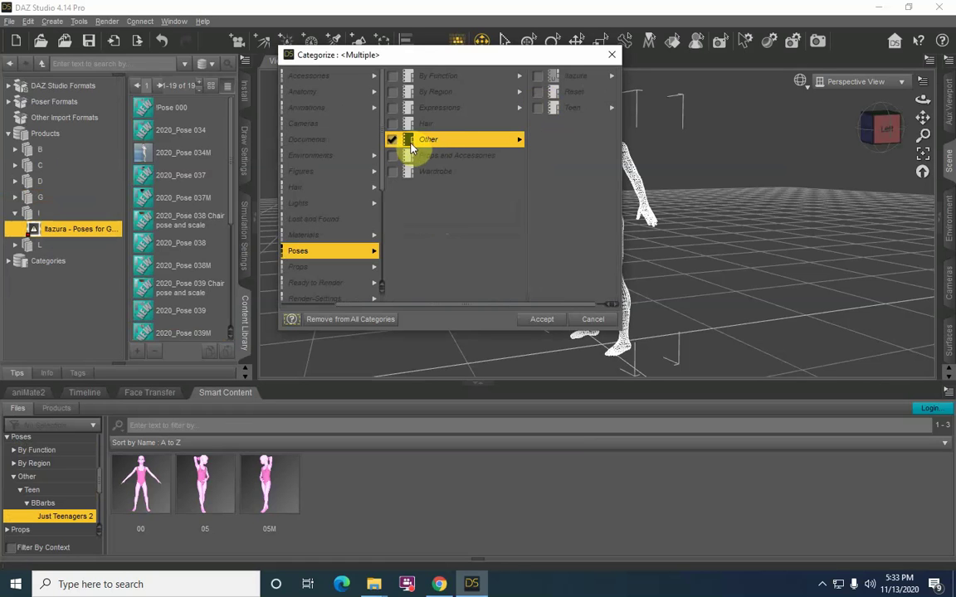
pyautogui.click(539, 78)
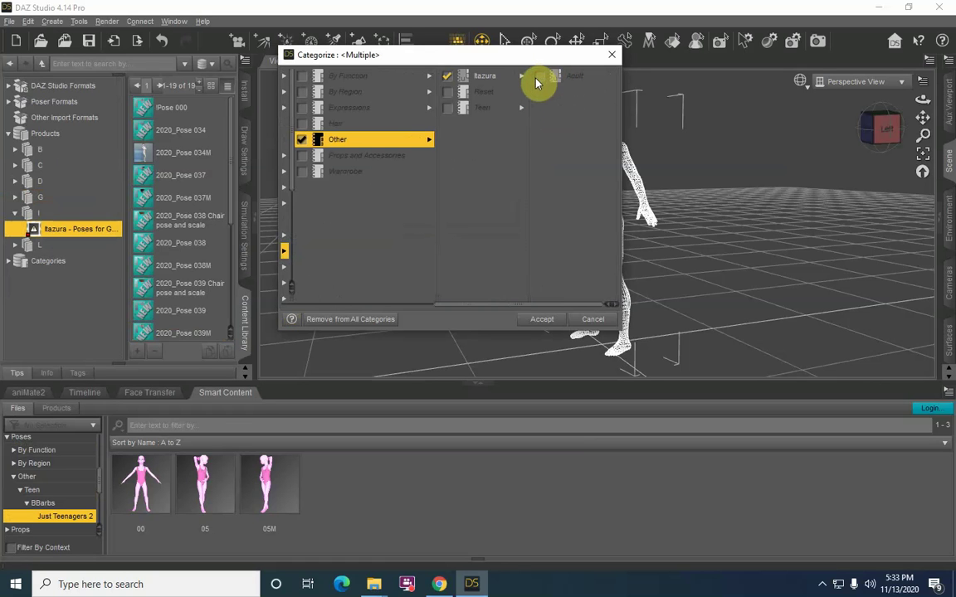
pyautogui.click(547, 77)
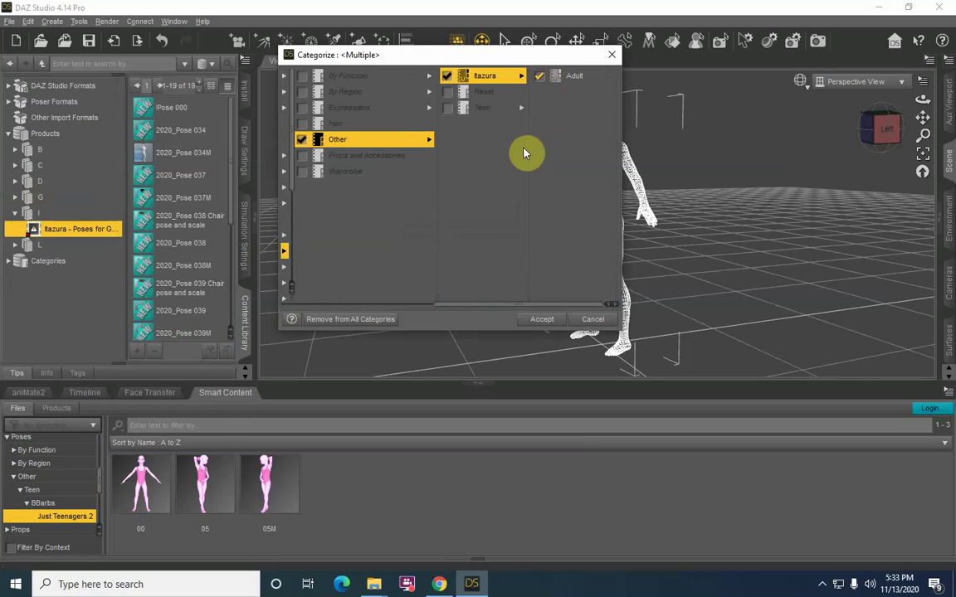
pyautogui.click(541, 319)
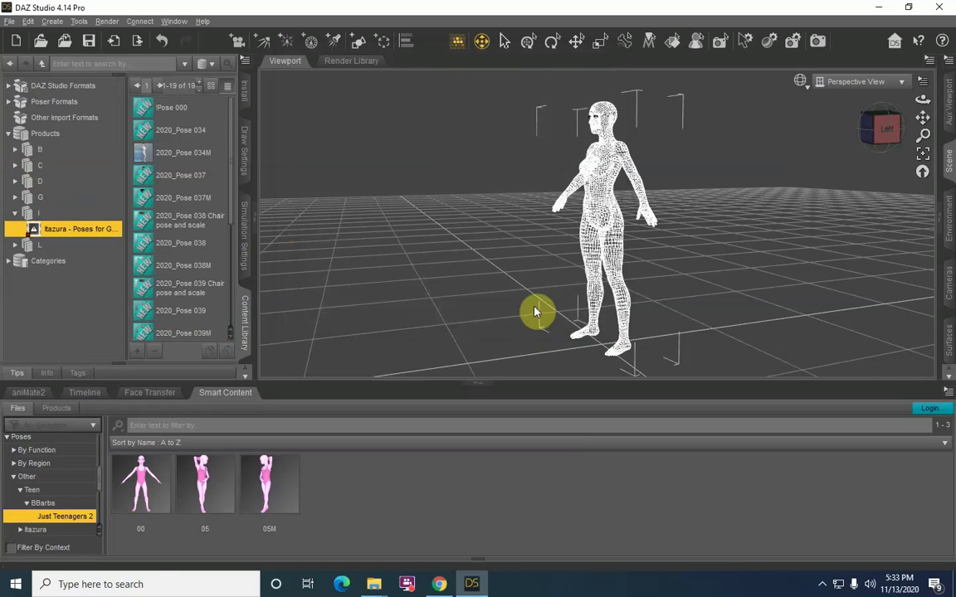
# Expand Categories > Default > Poses > Other > Itazura and open the Adult category.
pyautogui.click(9, 135)
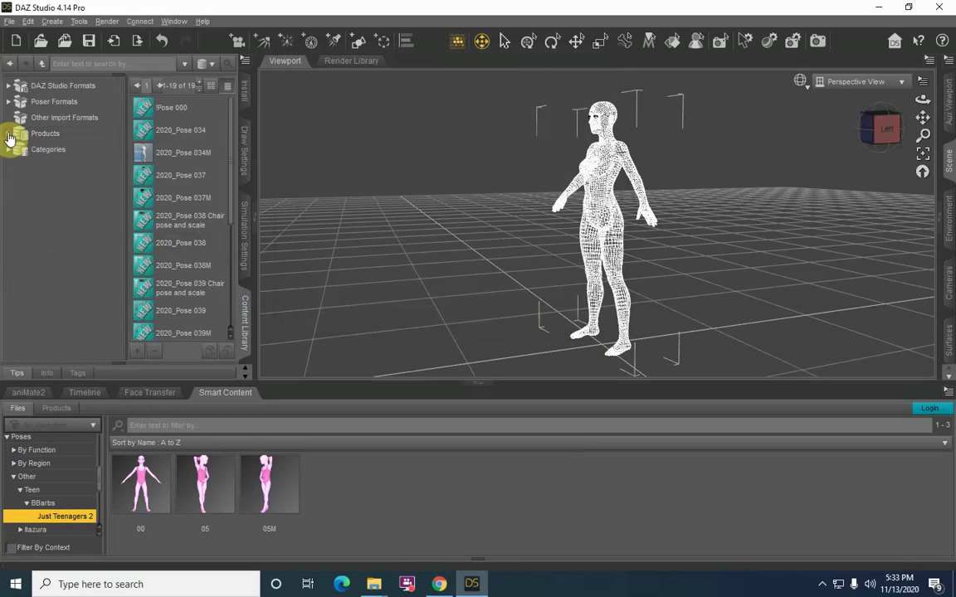
pyautogui.click(9, 151)
pyautogui.click(21, 166)
pyautogui.scroll(-4, 23, 181)
pyautogui.scroll(-2, 25, 187)
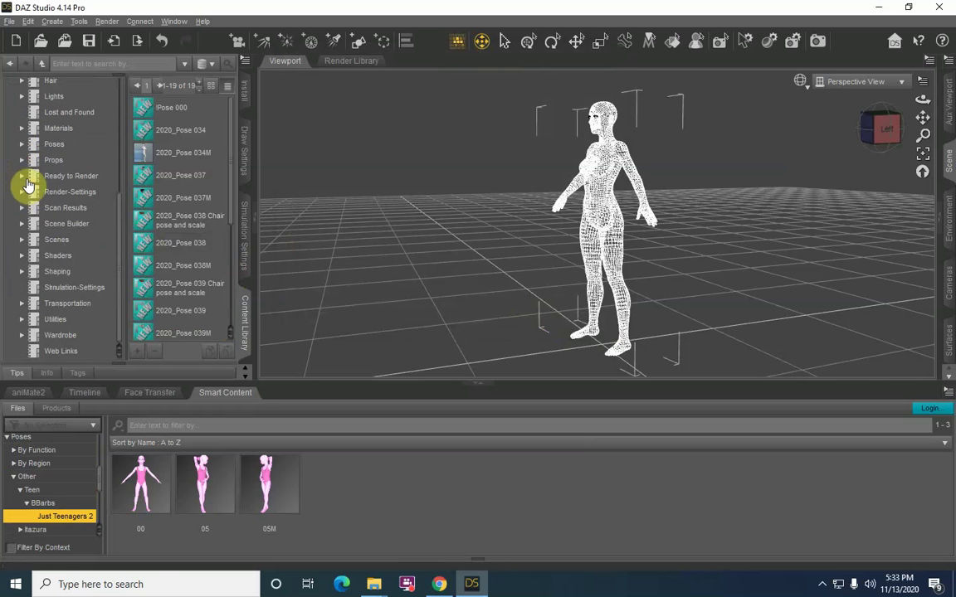
pyautogui.click(22, 145)
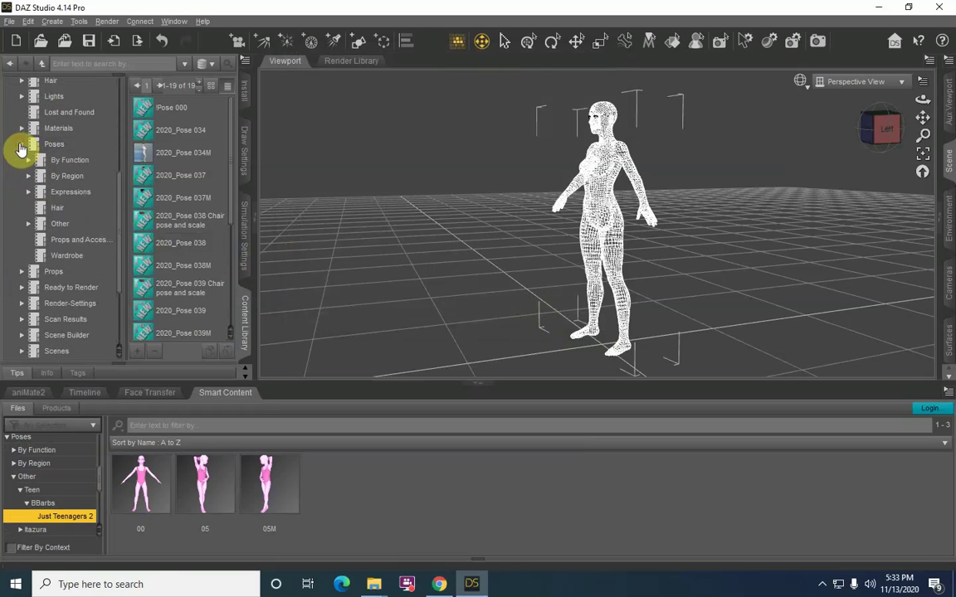
pyautogui.click(28, 224)
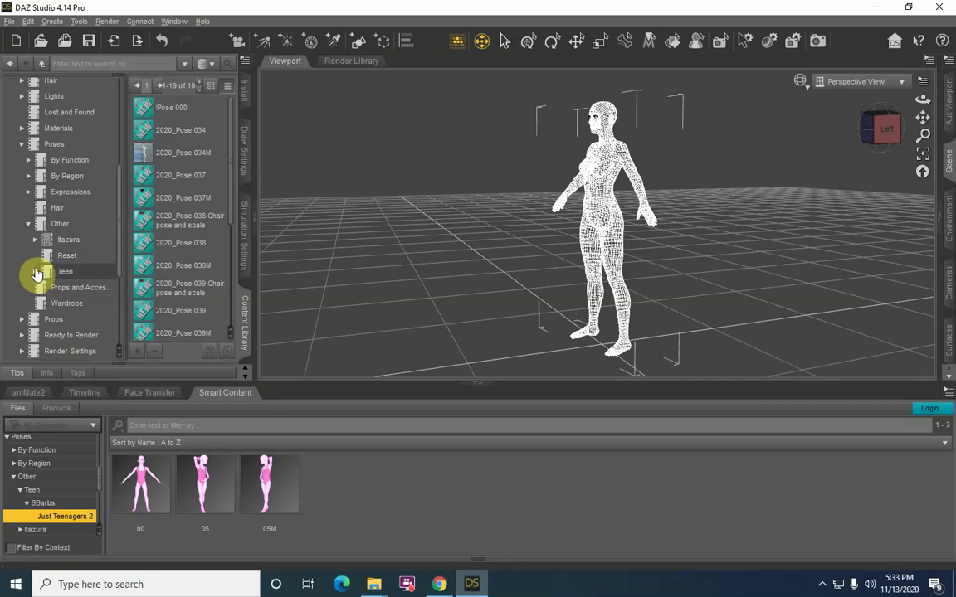
pyautogui.click(35, 241)
pyautogui.click(71, 256)
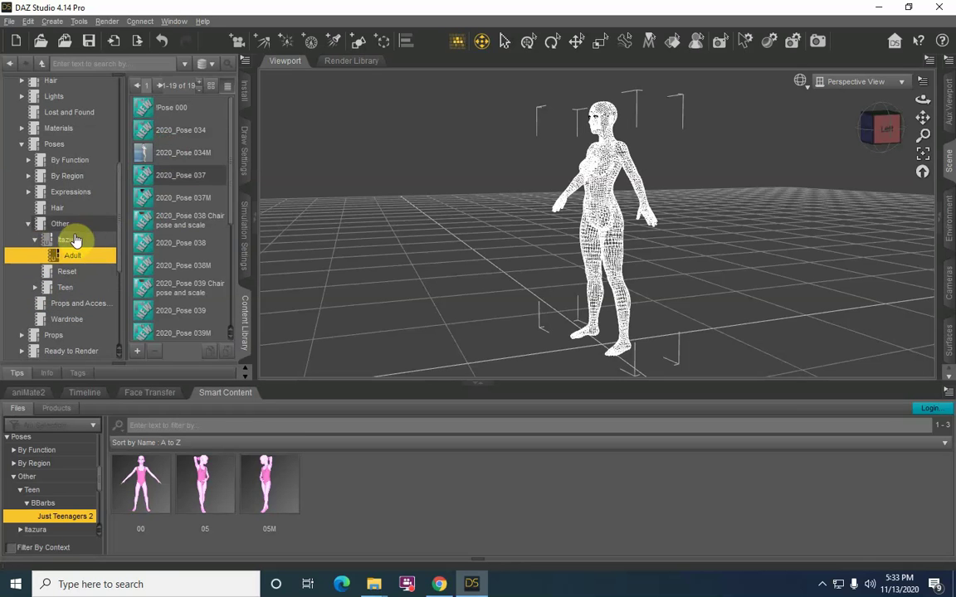
# Look through the Itazura, Hair and Other categories, then return to Adult.
pyautogui.click(69, 240)
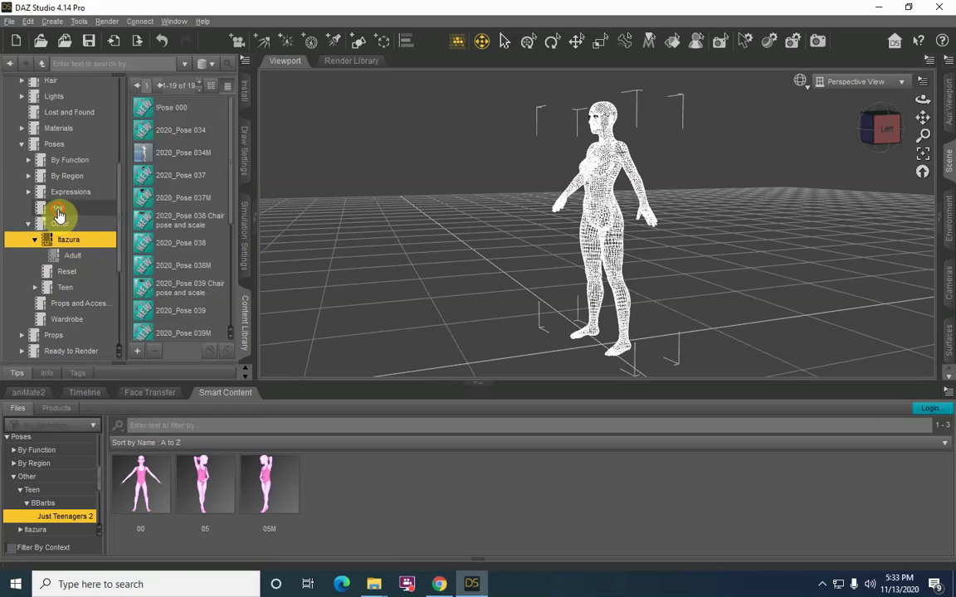
pyautogui.click(58, 208)
pyautogui.click(59, 223)
pyautogui.click(70, 241)
pyautogui.click(71, 254)
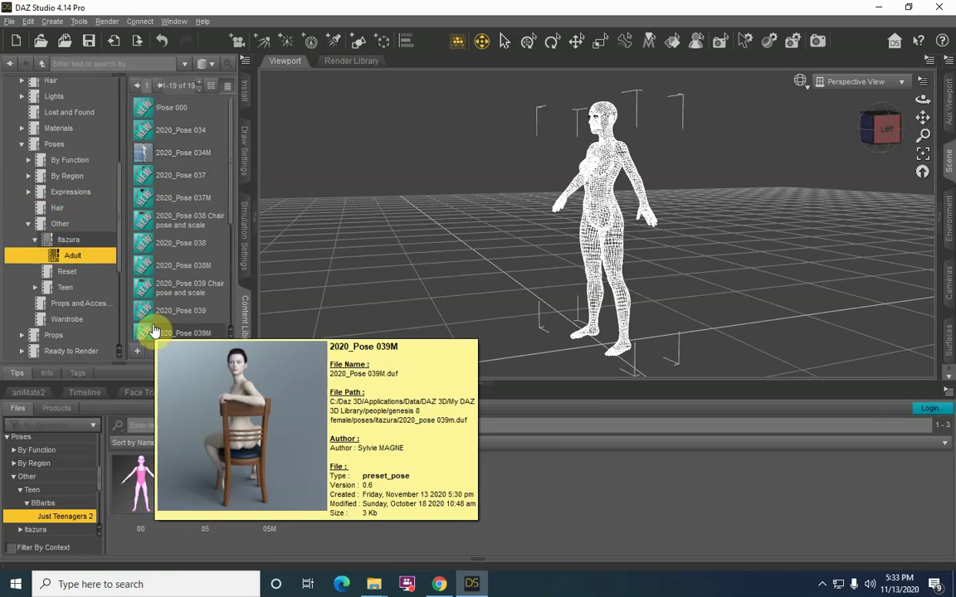
# Select all 19 poses listed under Adult, then collapse the Other and Poses branches.
pyautogui.click(144, 158)
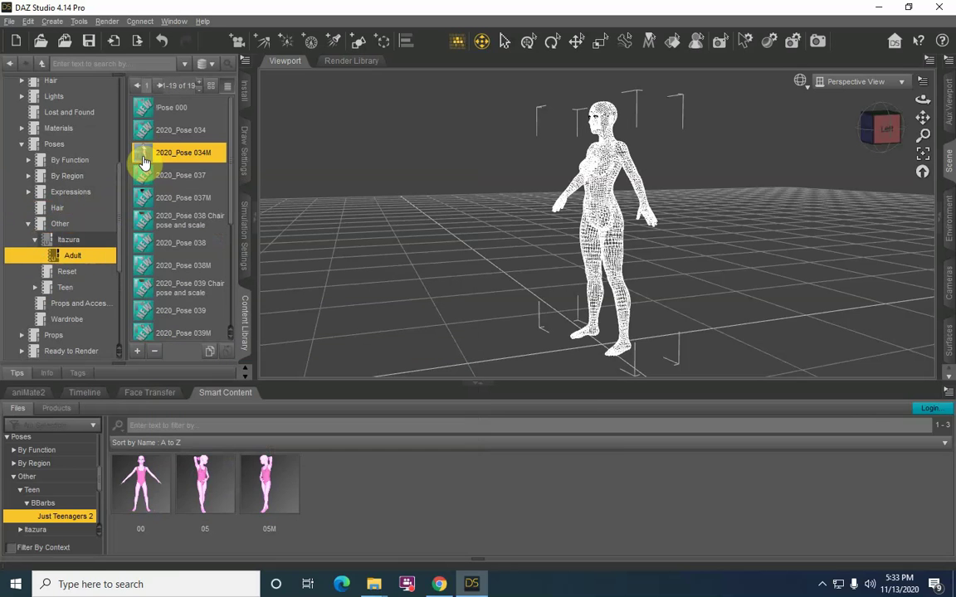
pyautogui.hotkey('ctrl', 'a')
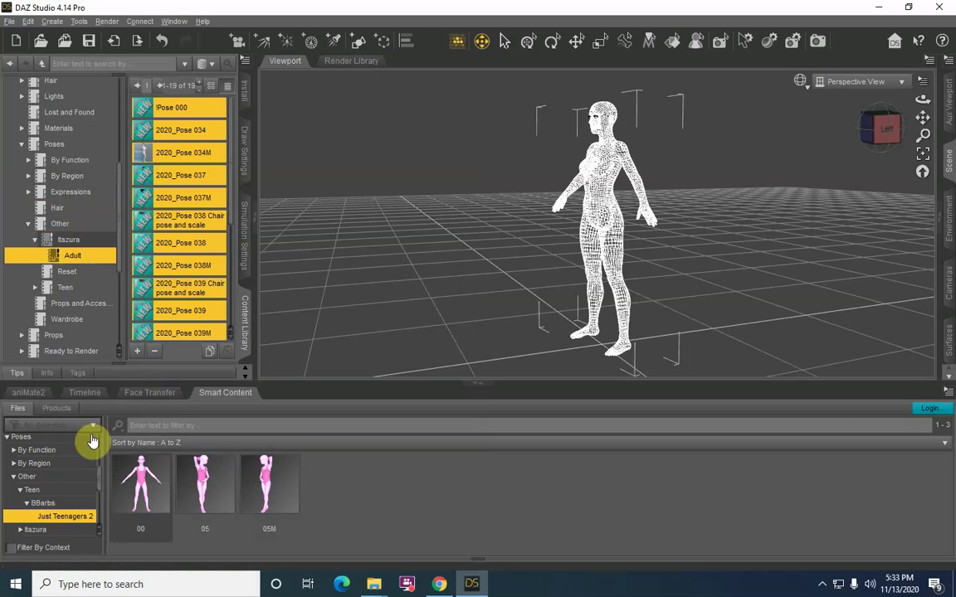
pyautogui.moveTo(139, 237)
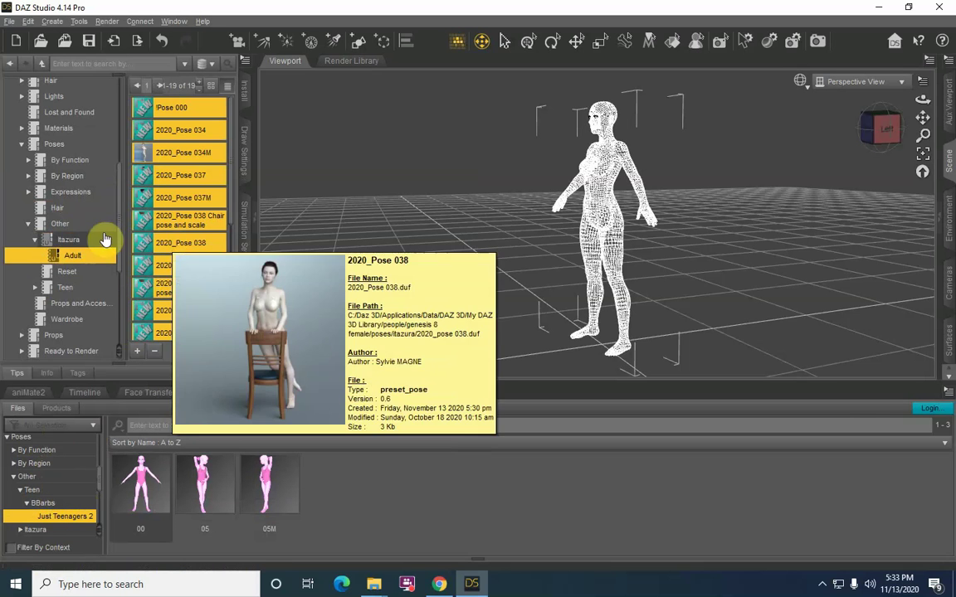
pyautogui.moveTo(146, 156)
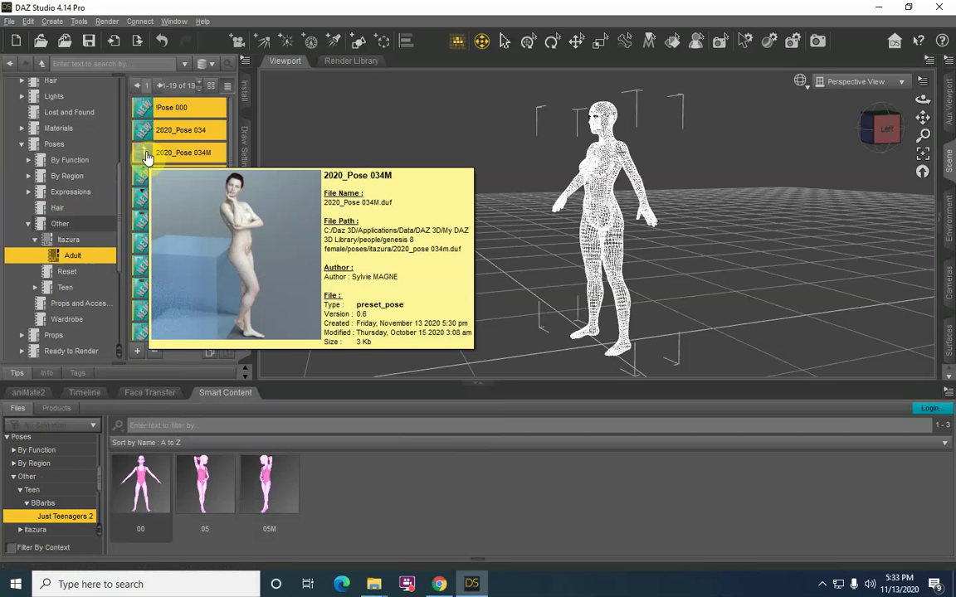
pyautogui.click(146, 156)
pyautogui.hotkey('ctrl', 'a')
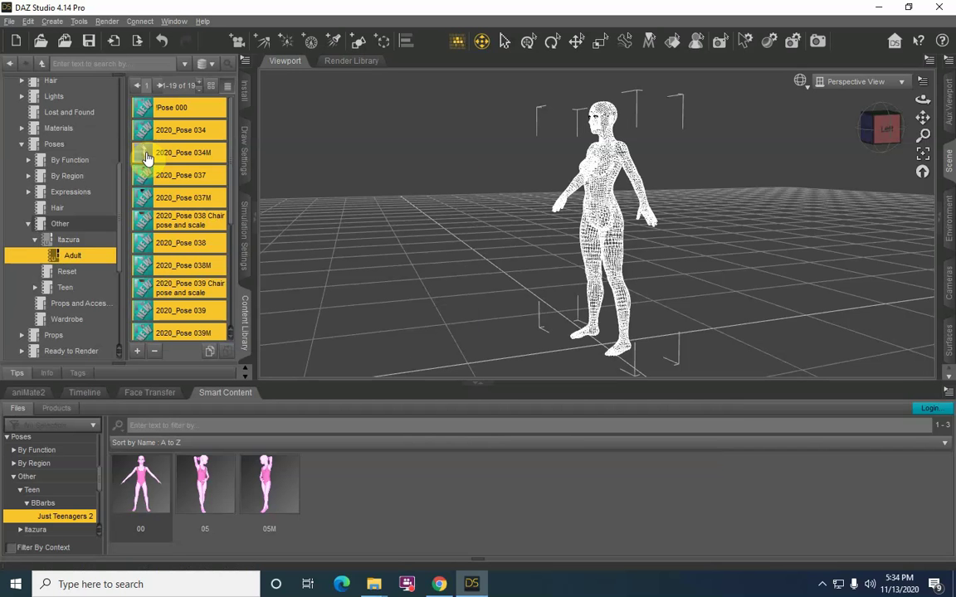
pyautogui.click(28, 224)
pyautogui.click(22, 143)
pyautogui.scroll(10, 28, 159)
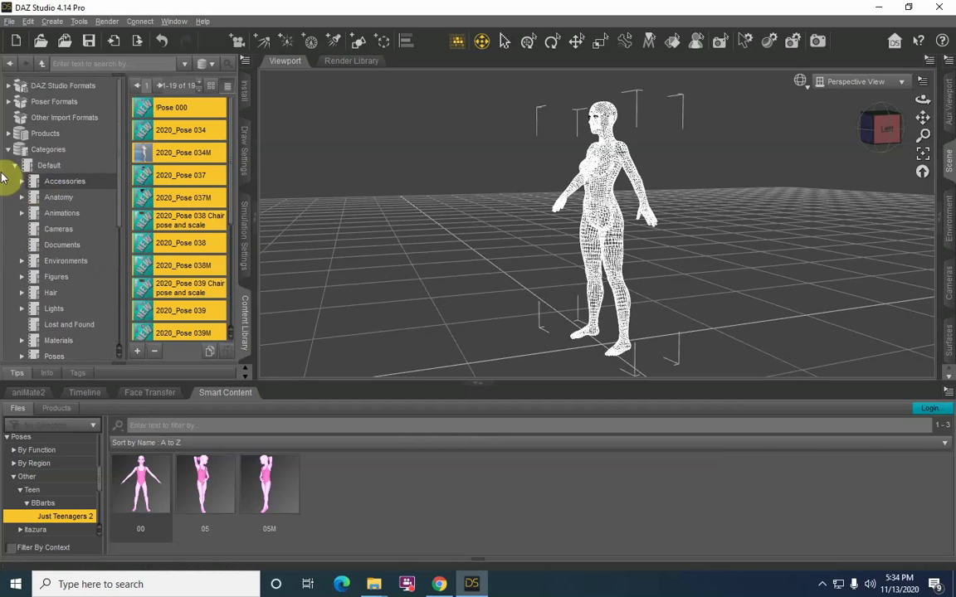
# Return to the Itazura - Poses for Genesis 8 Female product and select all 19 pose presets.
pyautogui.click(7, 149)
pyautogui.click(9, 134)
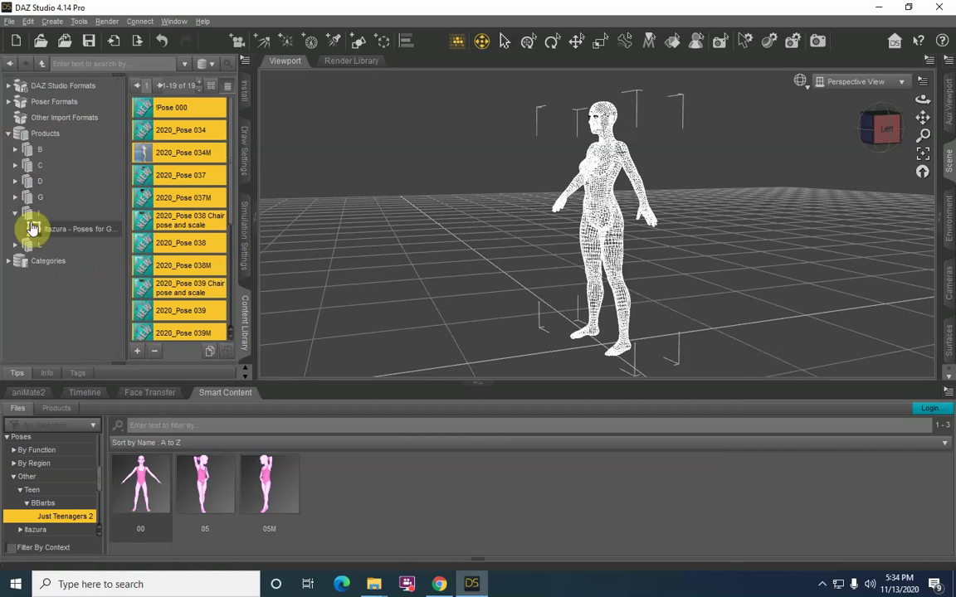
pyautogui.click(47, 229)
pyautogui.click(155, 154)
pyautogui.hotkey('ctrl', 'a')
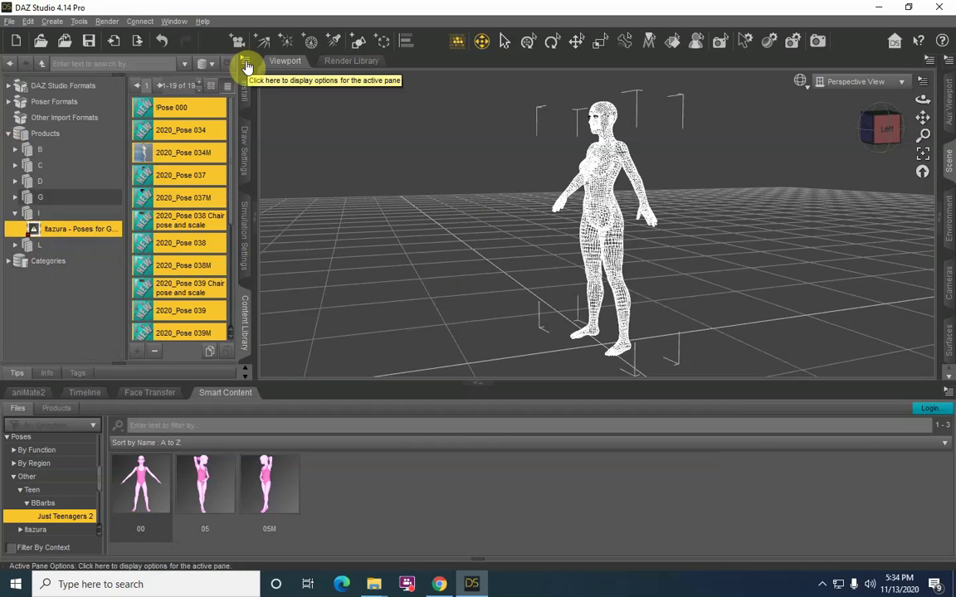
# Open the Content DB Editor for the Itazura product and review the Store choices, keeping LOCAL USER.
pyautogui.click(247, 66)
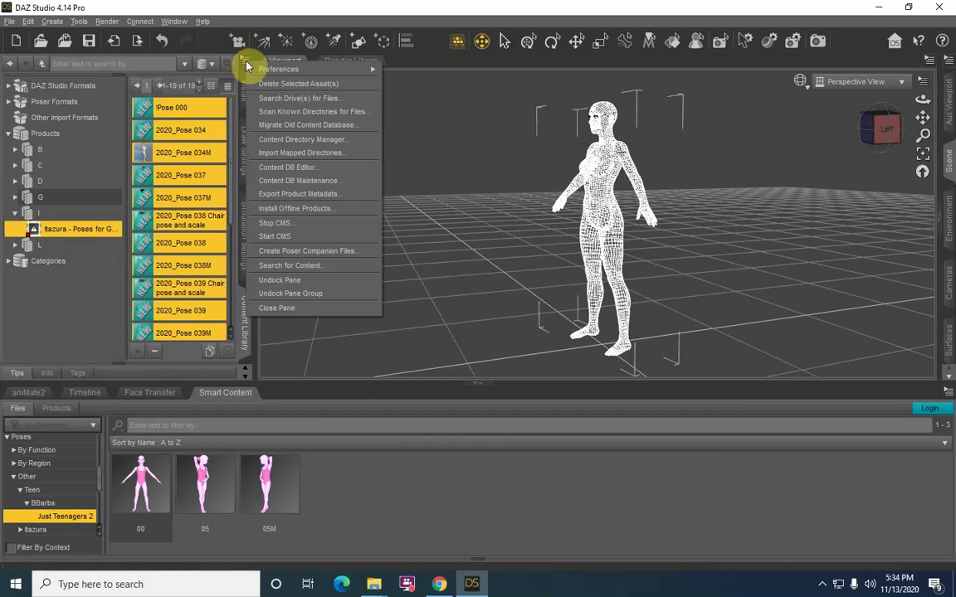
pyautogui.click(280, 168)
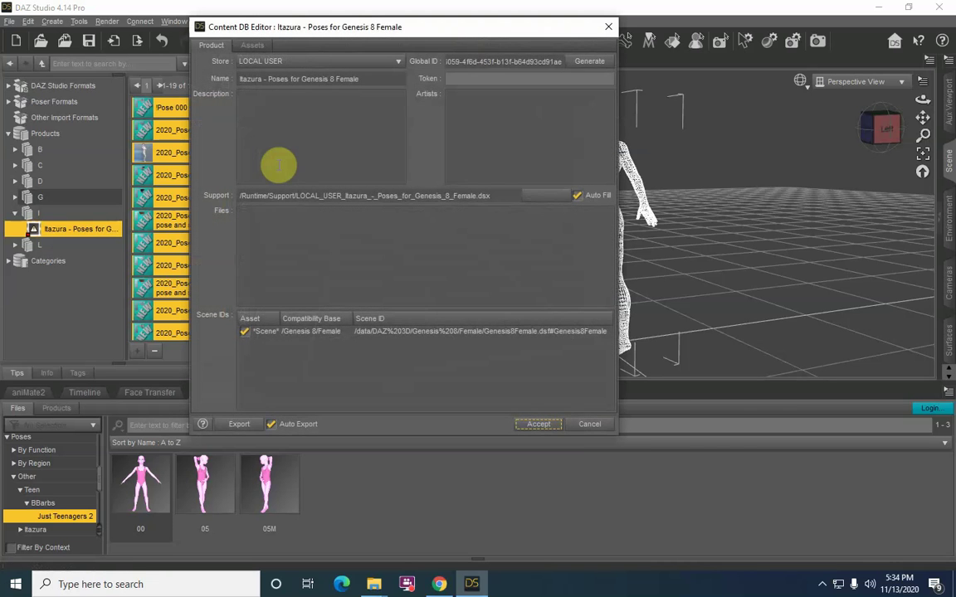
pyautogui.moveTo(290, 27); pyautogui.dragTo(292, 78)
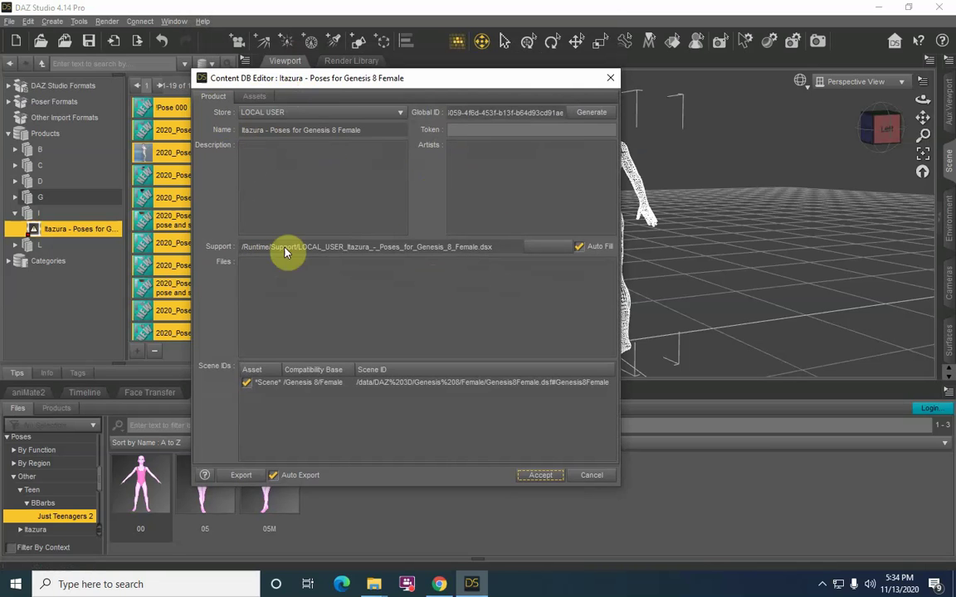
pyautogui.click(403, 116)
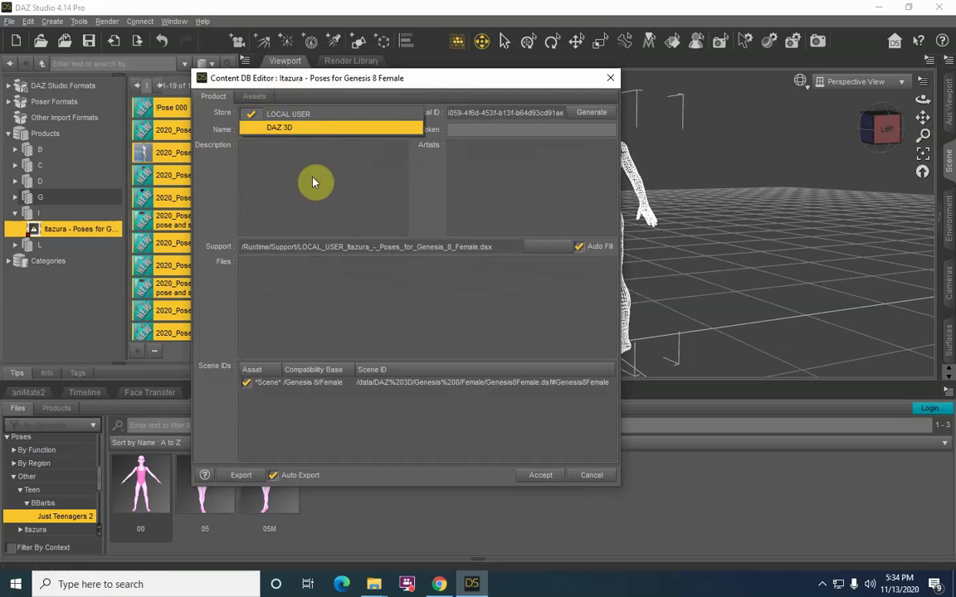
pyautogui.click(328, 199)
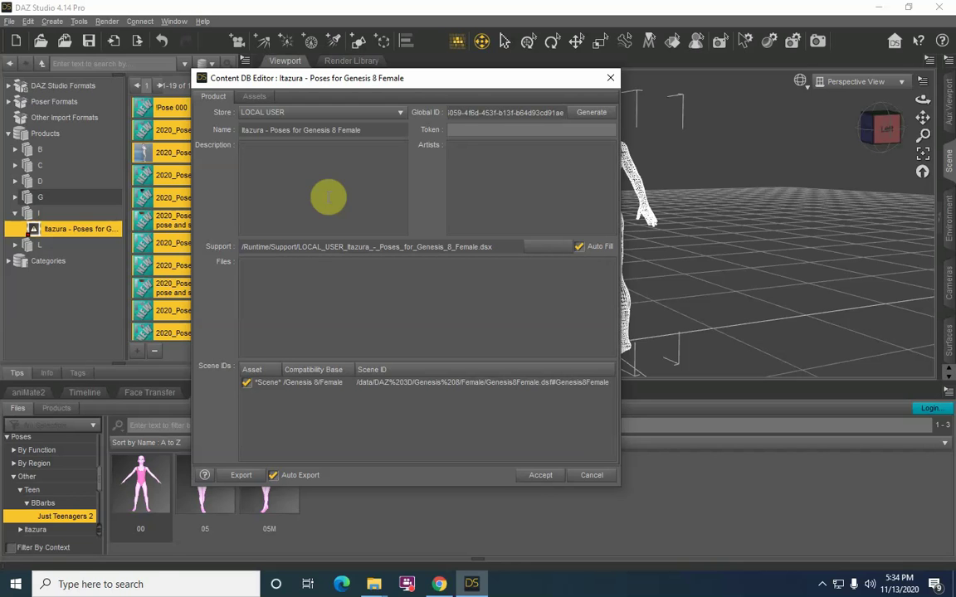
# Toggle automatic support path filling, then switch the Store to DAZ 3D and back to LOCAL USER.
pyautogui.click(599, 250)
pyautogui.click(601, 253)
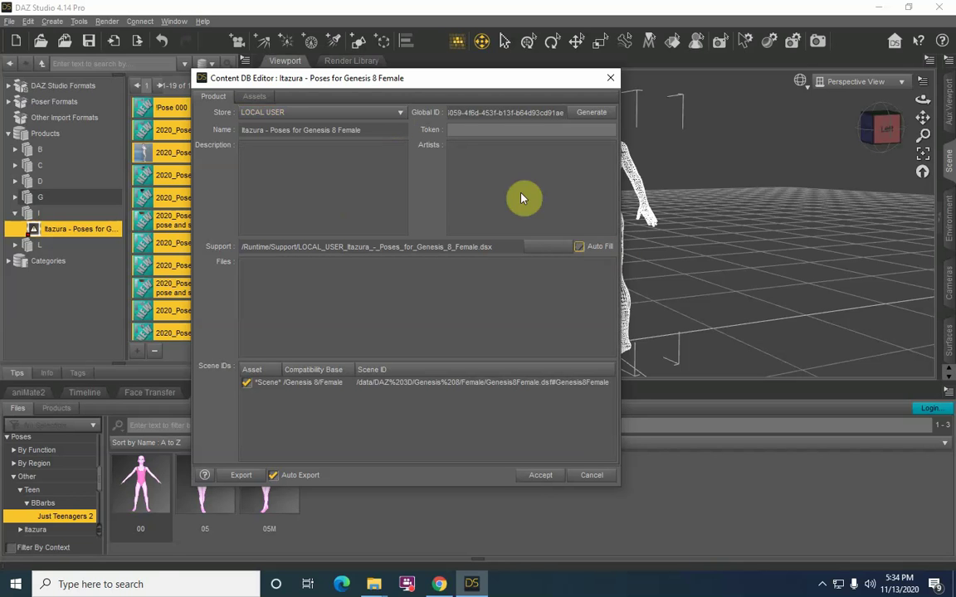
pyautogui.click(360, 196)
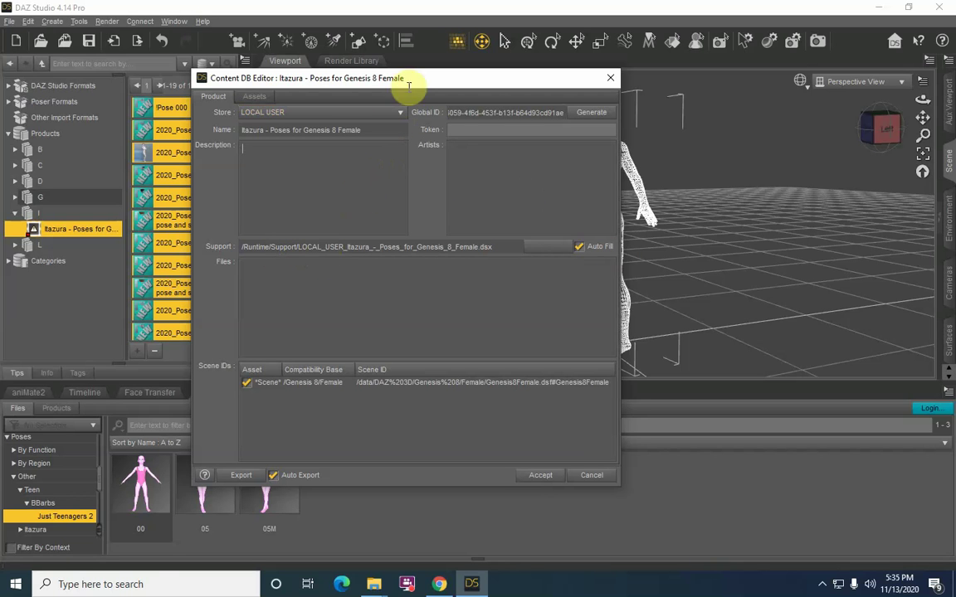
pyautogui.click(400, 112)
pyautogui.click(307, 128)
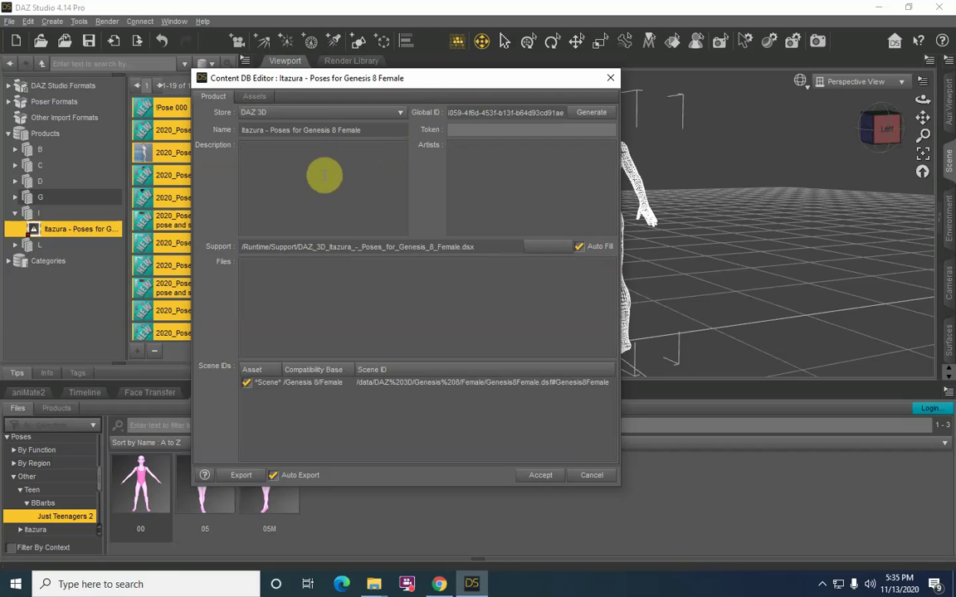
pyautogui.click(401, 113)
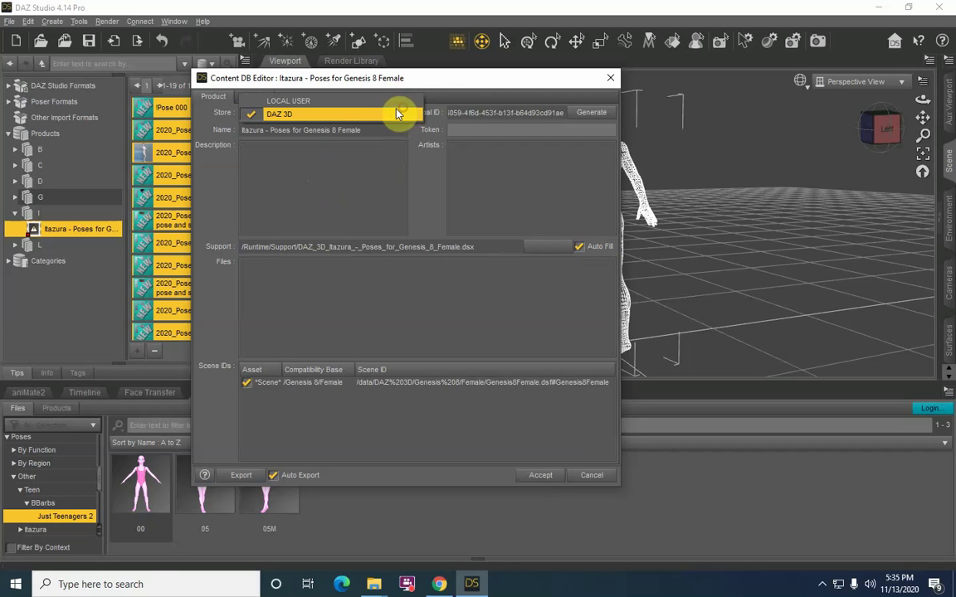
pyautogui.click(328, 103)
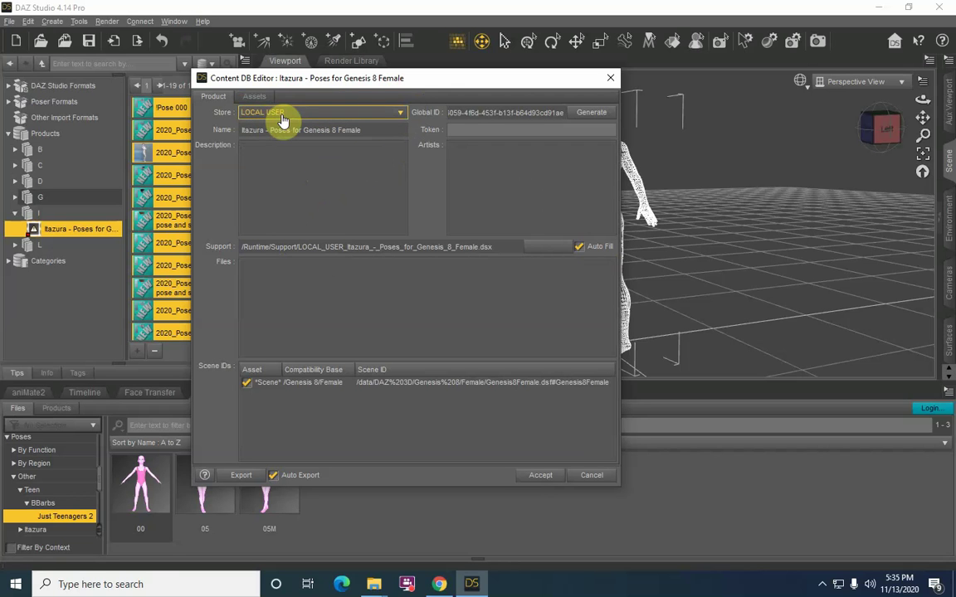
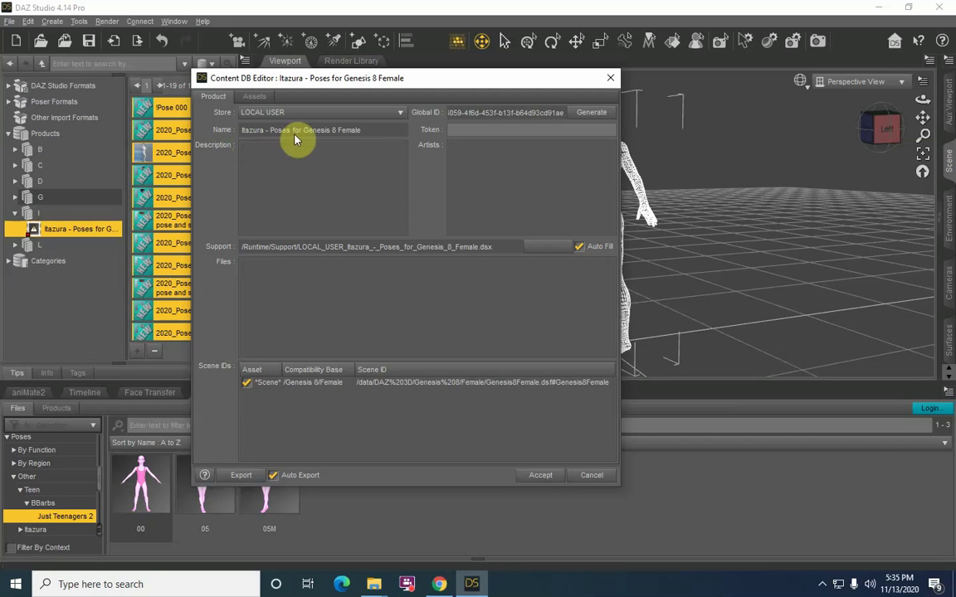
# Enter the product description 'Poses for Genesis 8 Female by Itazura from Renorosity.com'.
pyautogui.click(264, 147)
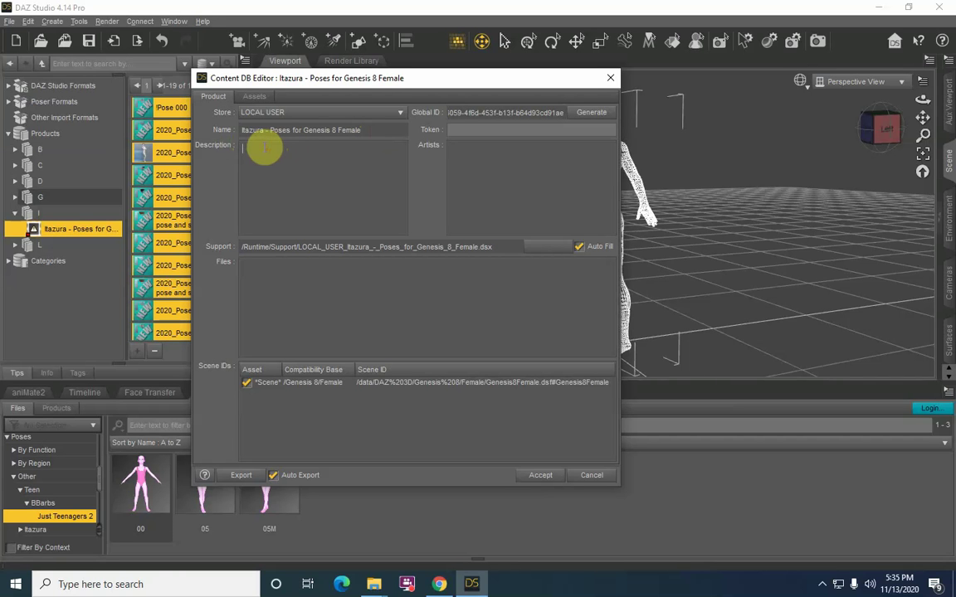
pyautogui.write('Poses for Genesis 8 Female by Itazur')
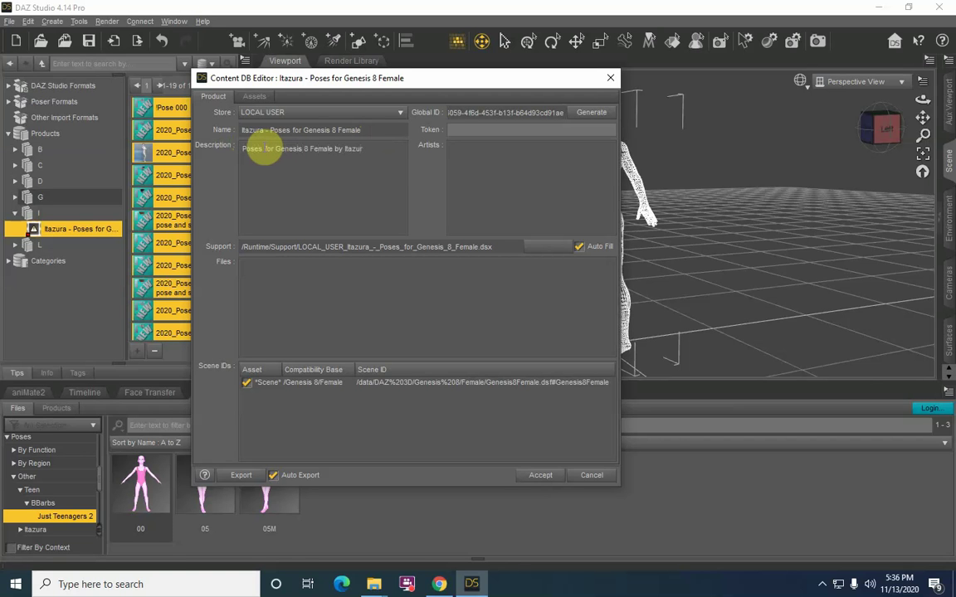
pyautogui.write('a from Renorosity.com')
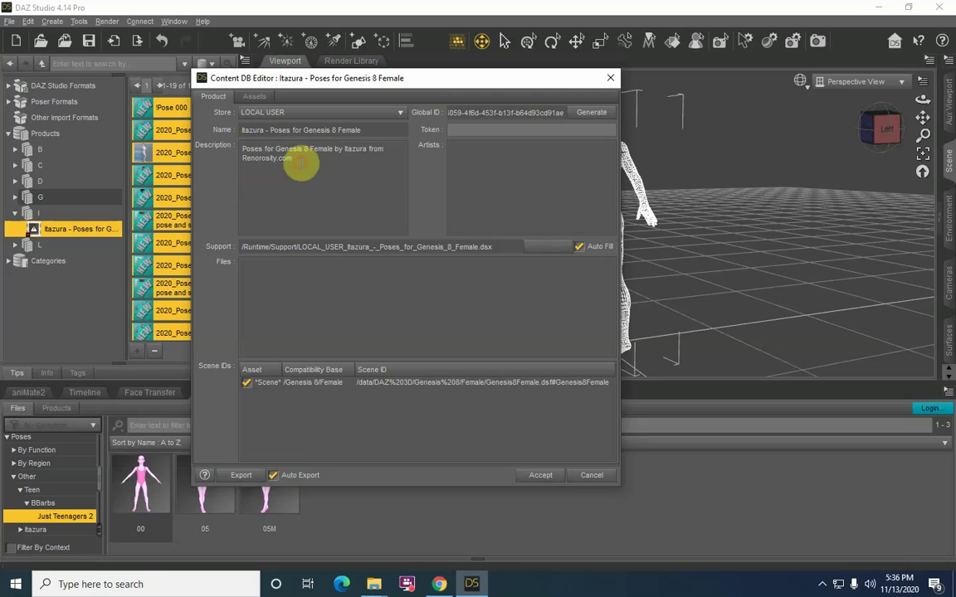
# Add Itazura as the product's artist and turn on Auto Fill for the support path.
pyautogui.click(486, 164)
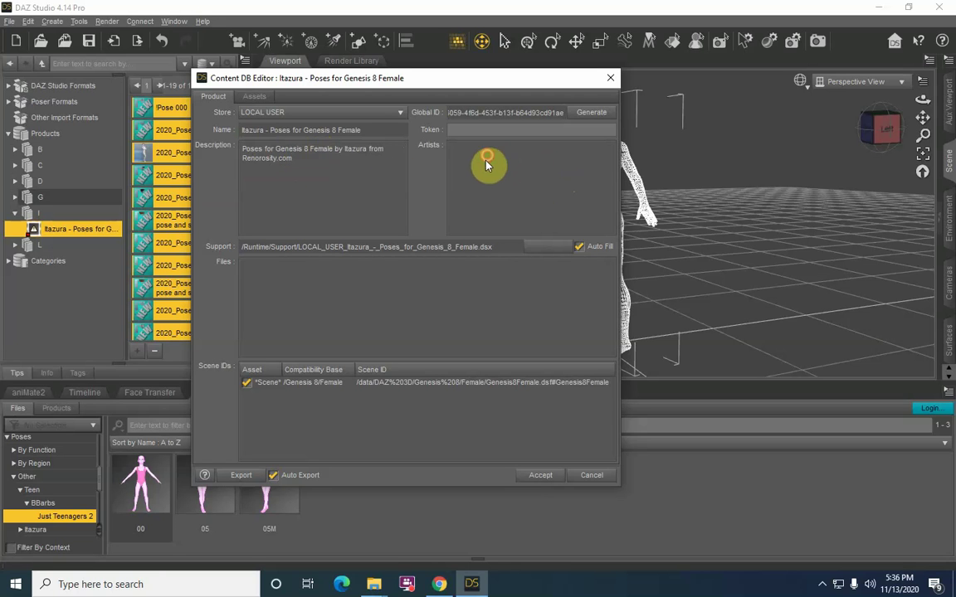
pyautogui.rightClick(465, 159)
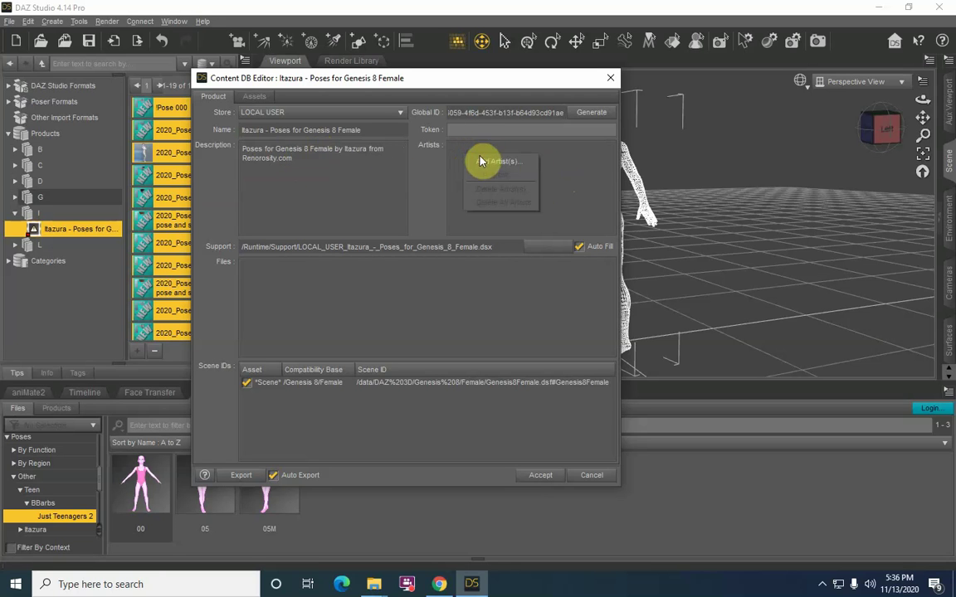
pyautogui.click(483, 160)
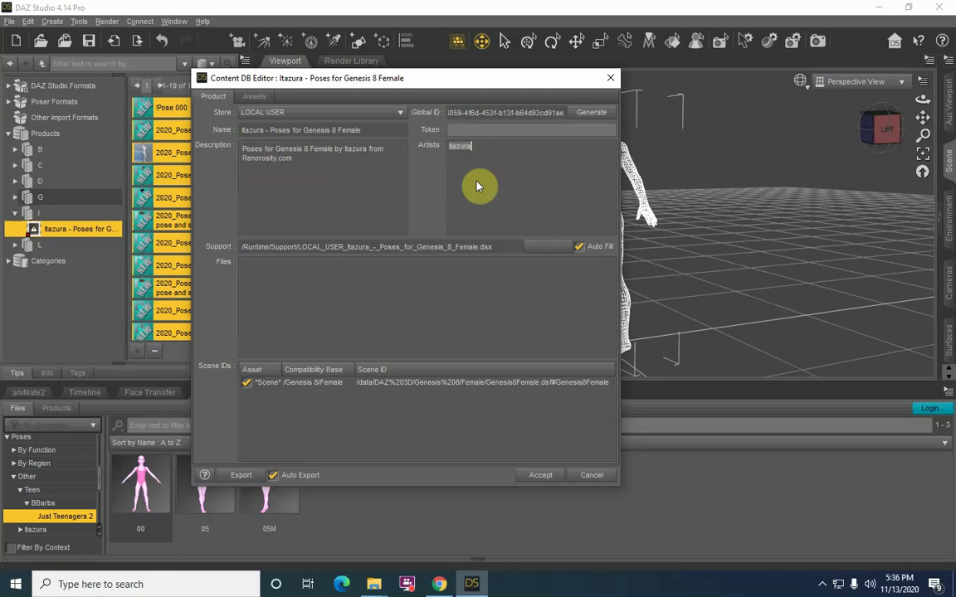
pyautogui.press('Return')
pyautogui.click(581, 248)
# Show the product's Assets list and select all of its preset_pose files.
pyautogui.click(253, 98)
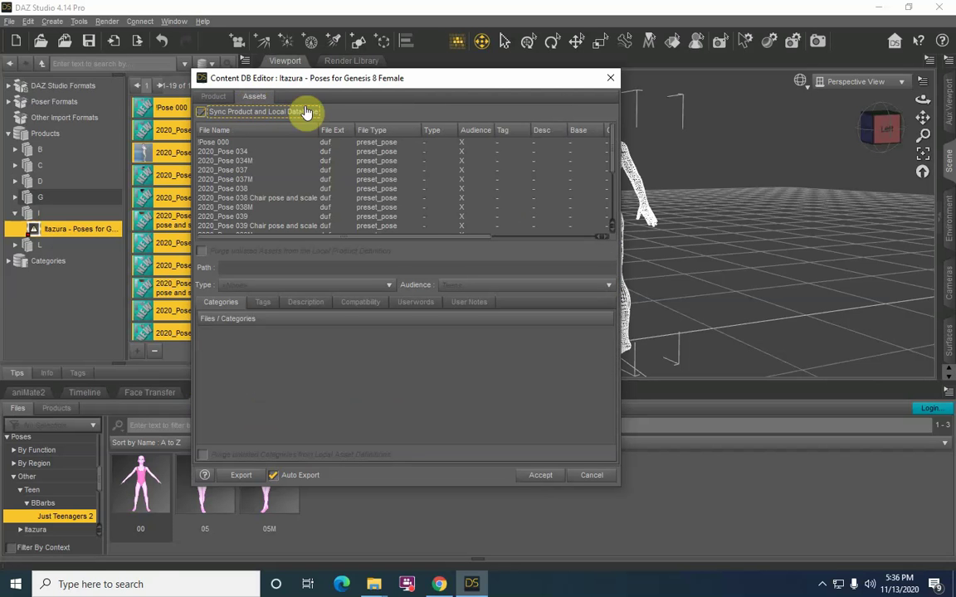
pyautogui.click(309, 154)
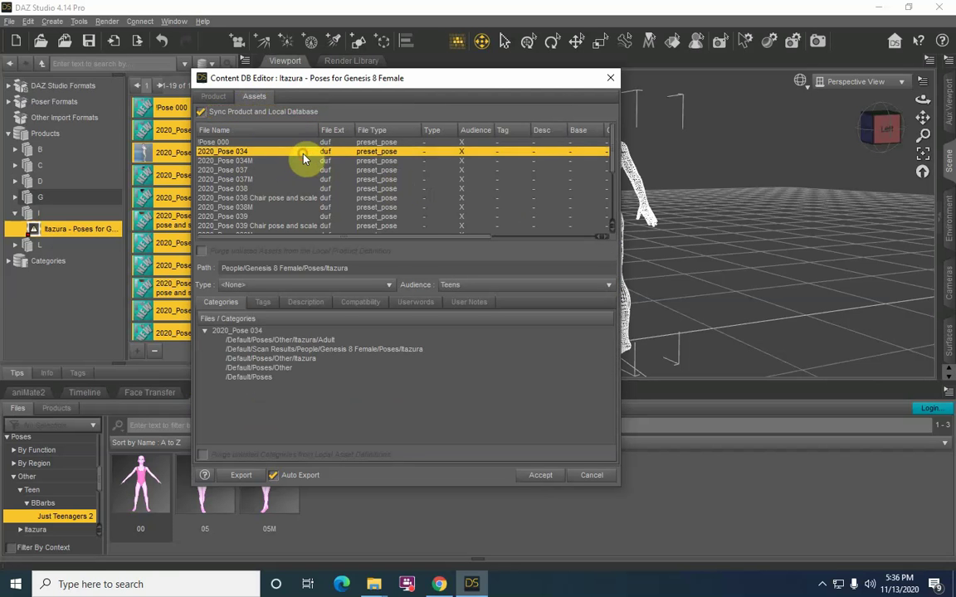
pyautogui.scroll(-3, 306, 166)
pyautogui.scroll(3, 307, 174)
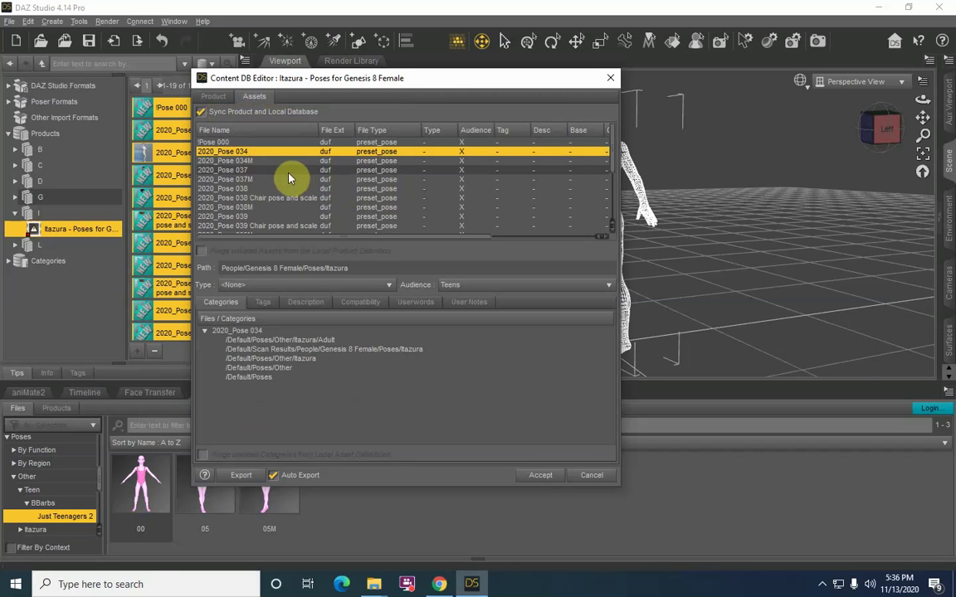
pyautogui.click(247, 170)
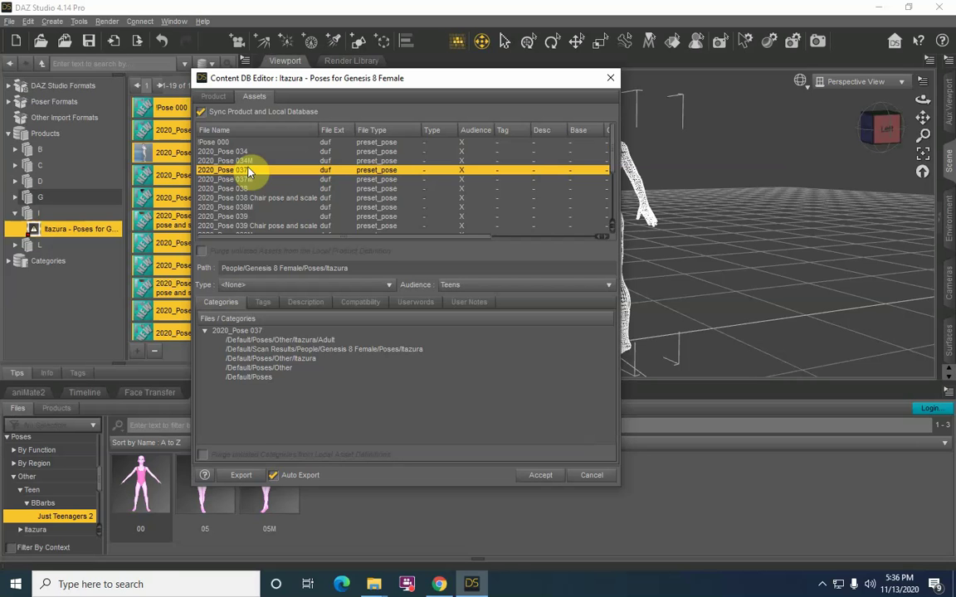
pyautogui.hotkey('ctrl', 'a')
pyautogui.click(247, 170)
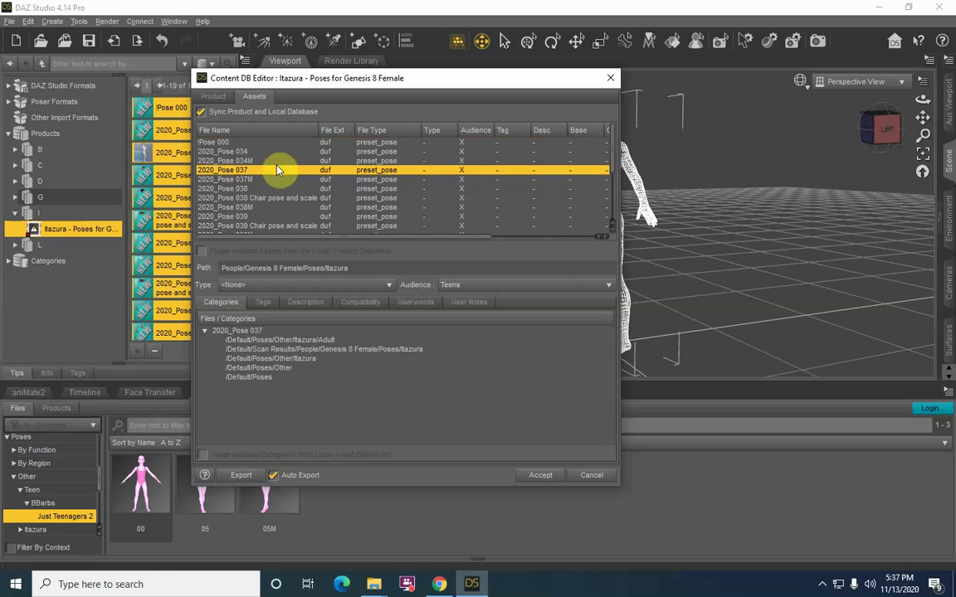
pyautogui.hotkey('ctrl', 'a')
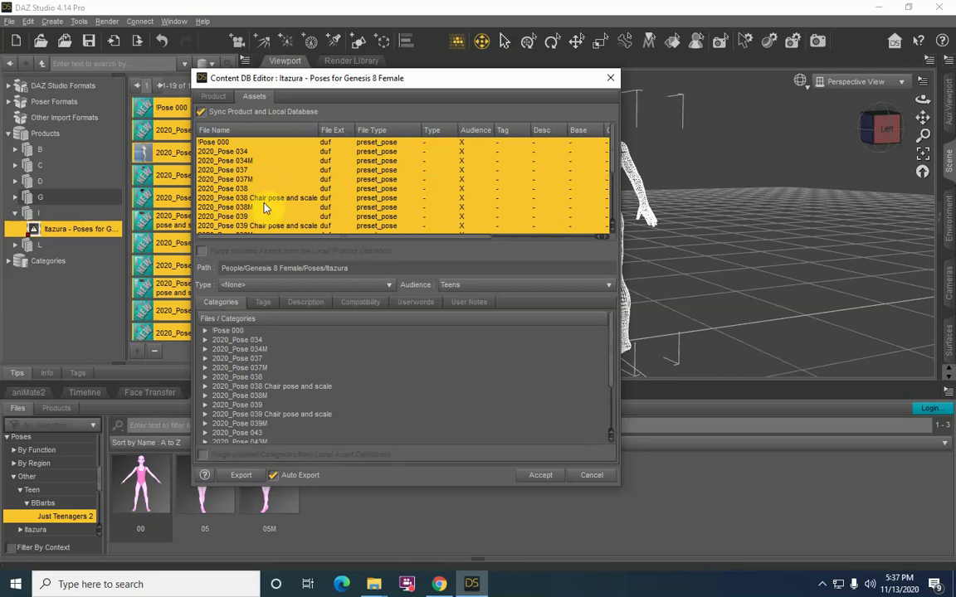
pyautogui.click(233, 276)
# Set the asset type of all selected Itazura pose files to Preset > Pose.
pyautogui.click(384, 291)
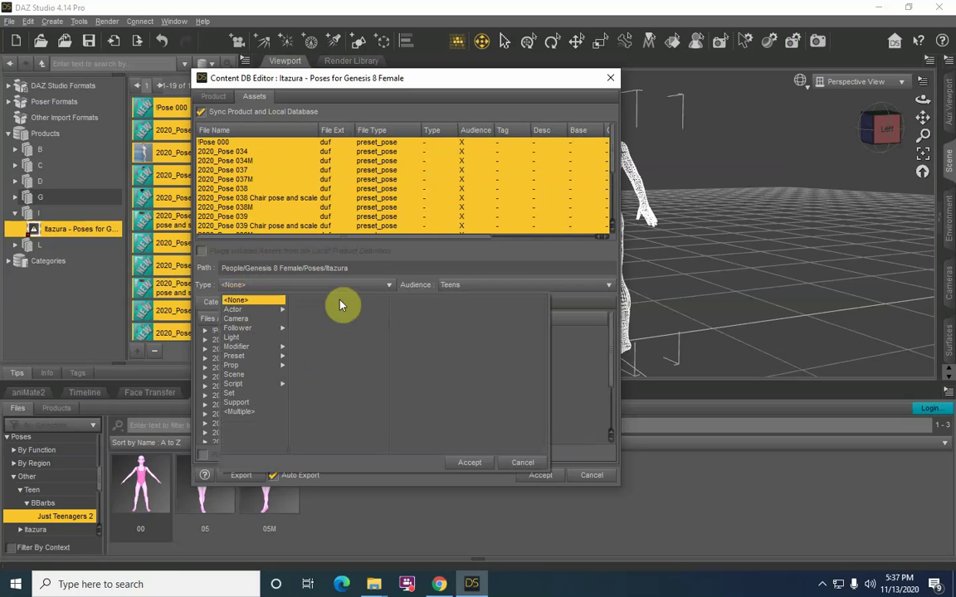
pyautogui.moveTo(251, 358)
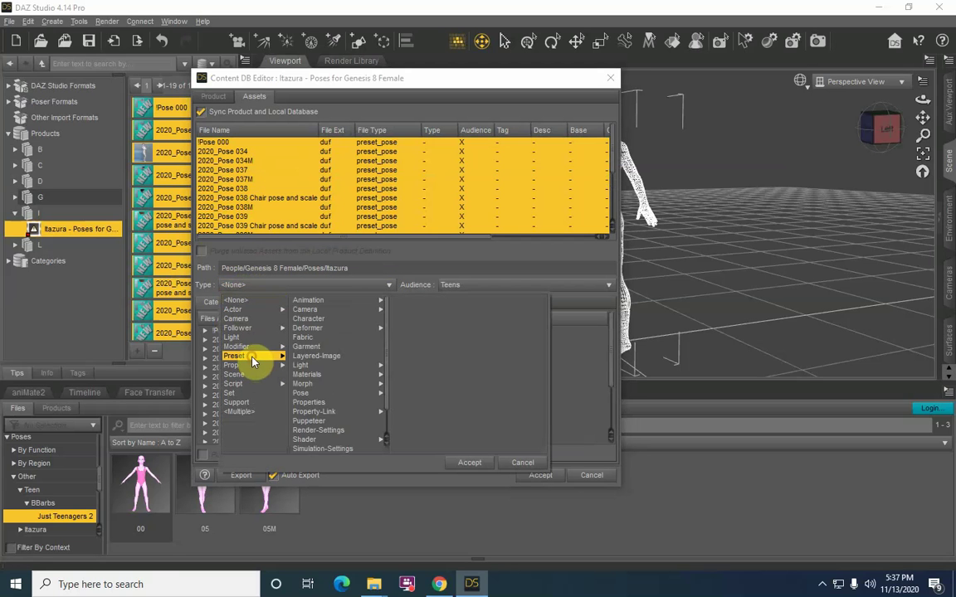
pyautogui.moveTo(301, 395)
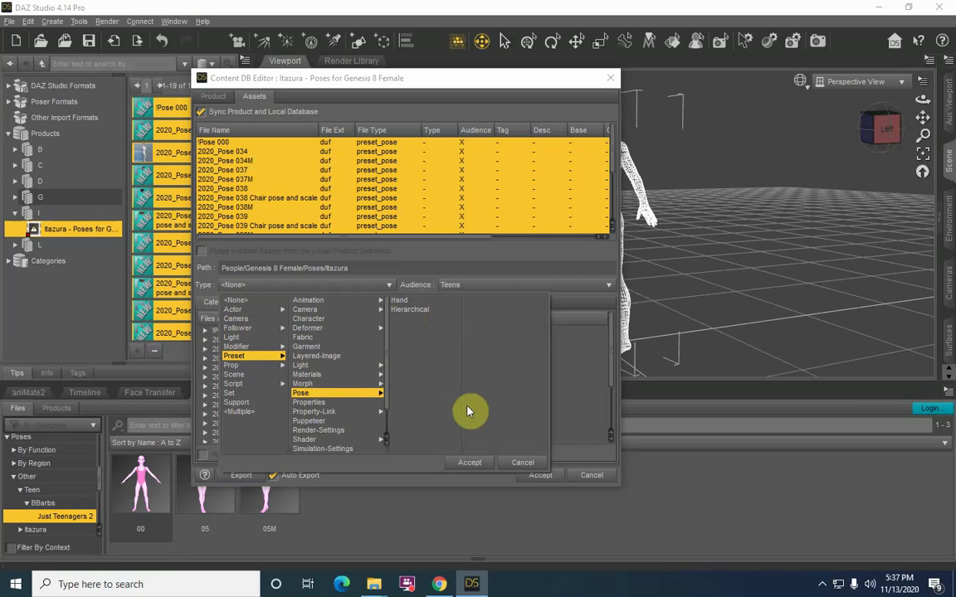
pyautogui.click(469, 463)
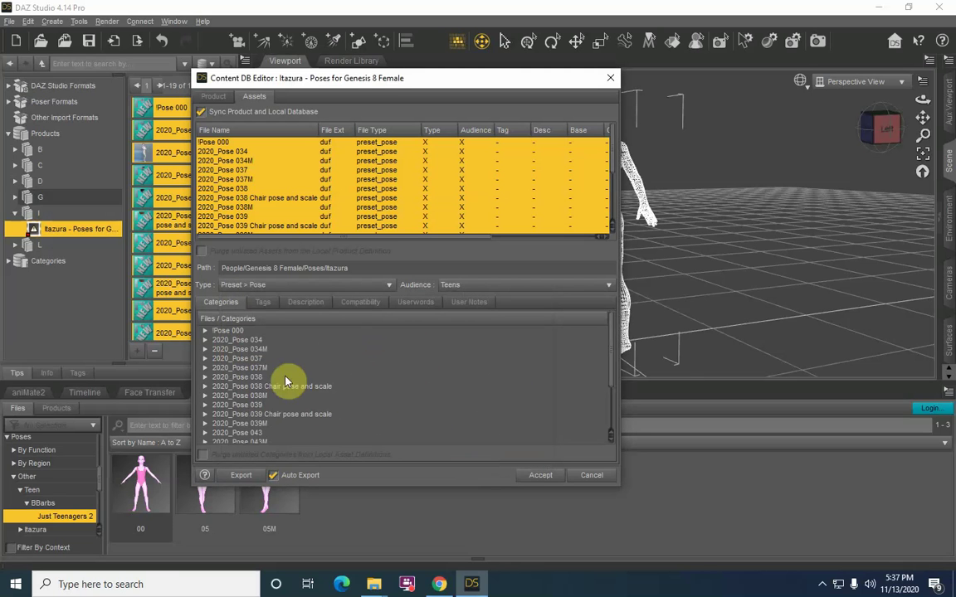
pyautogui.click(278, 287)
pyautogui.click(411, 280)
pyautogui.click(270, 287)
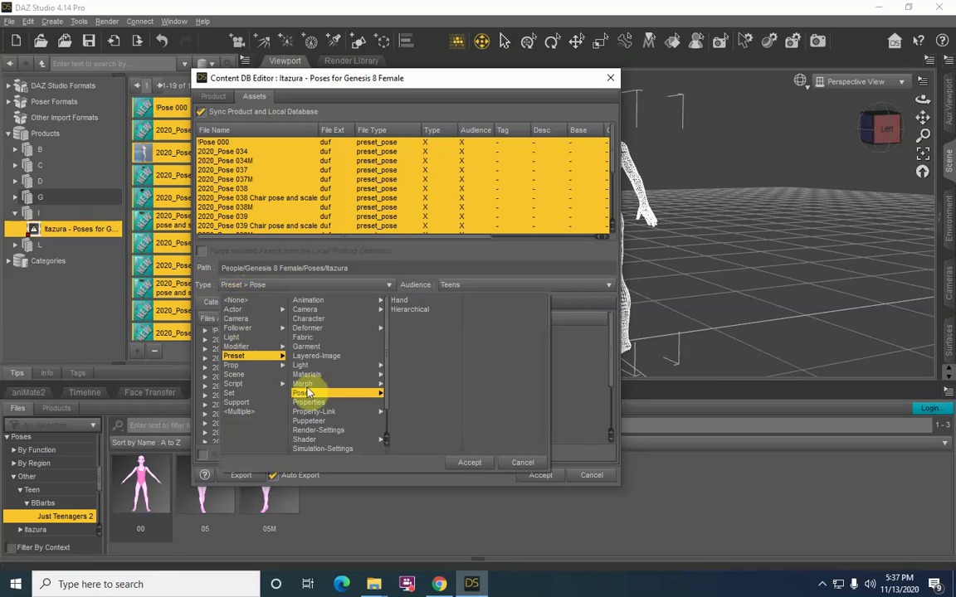
pyautogui.click(466, 463)
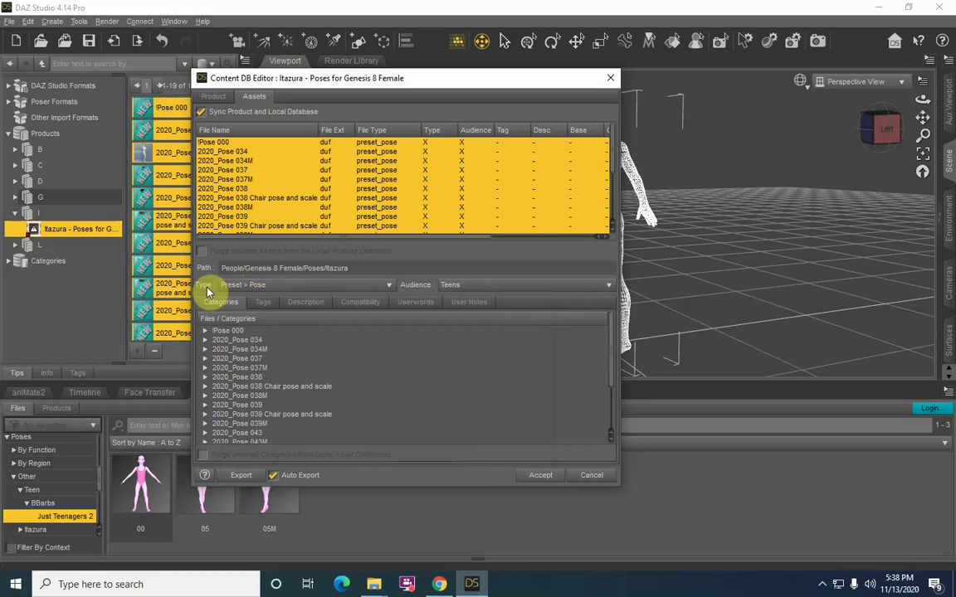
# Switch the selected pose files' audience from Teens to Adults.
pyautogui.click(465, 288)
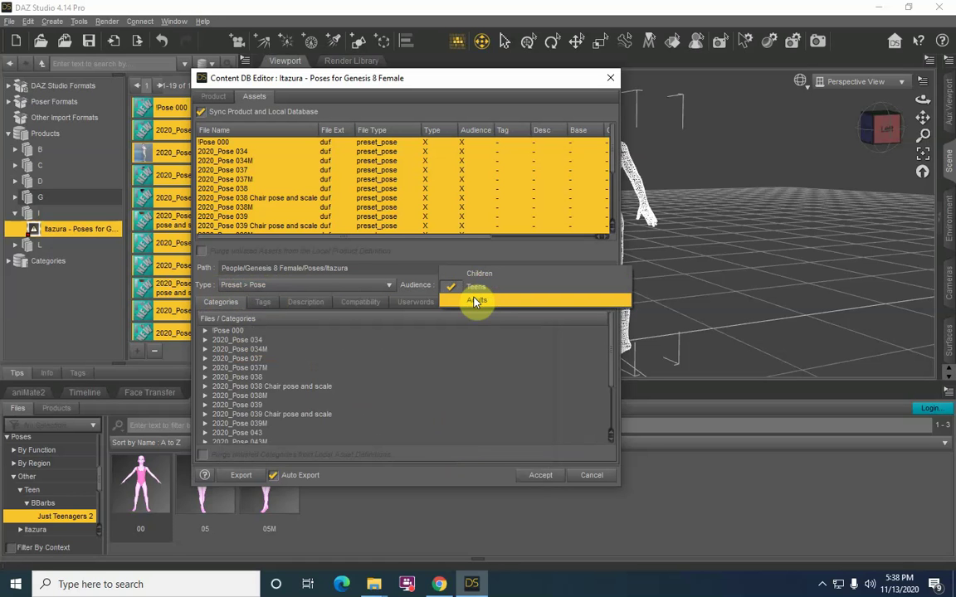
pyautogui.click(475, 302)
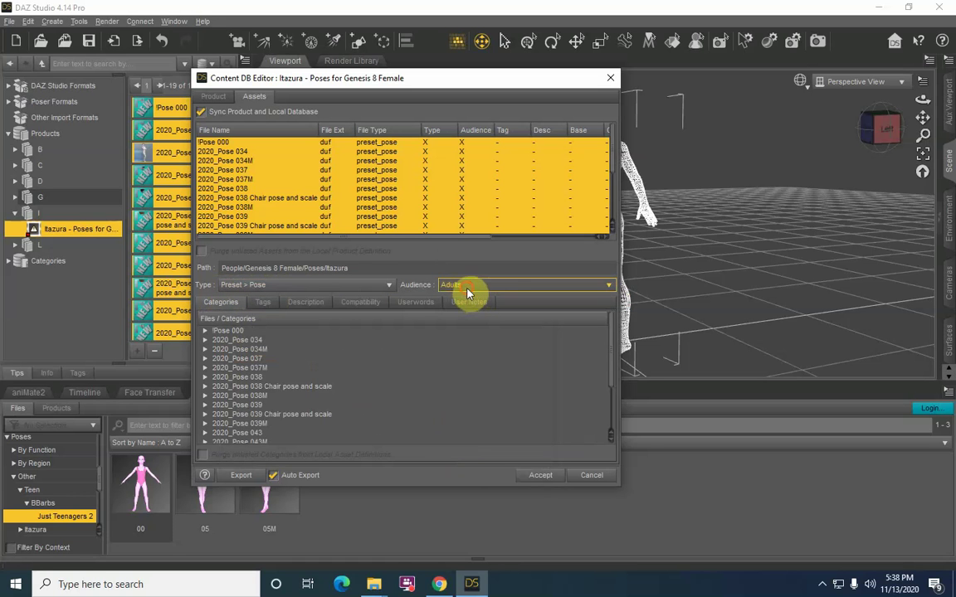
pyautogui.click(467, 291)
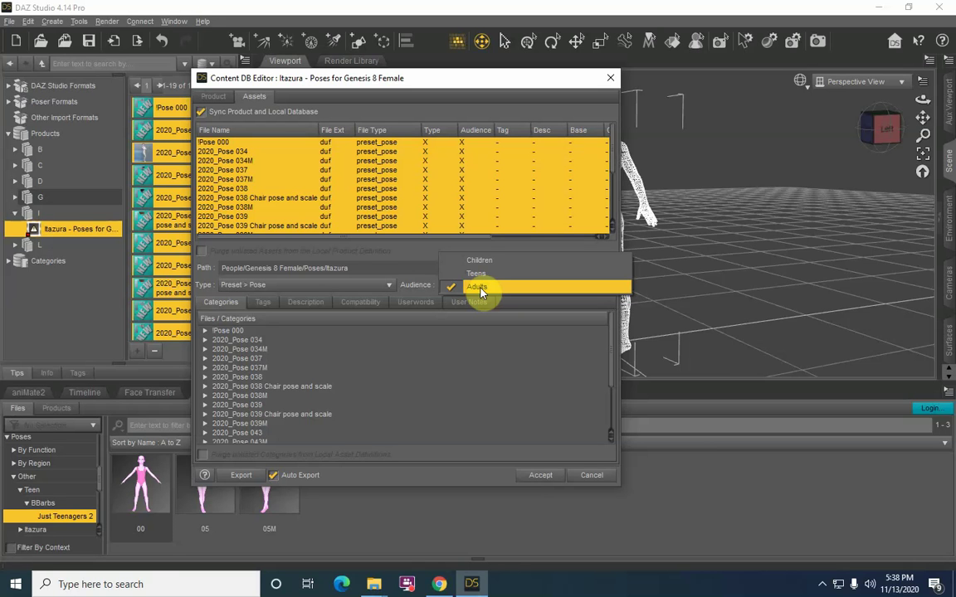
pyautogui.click(478, 287)
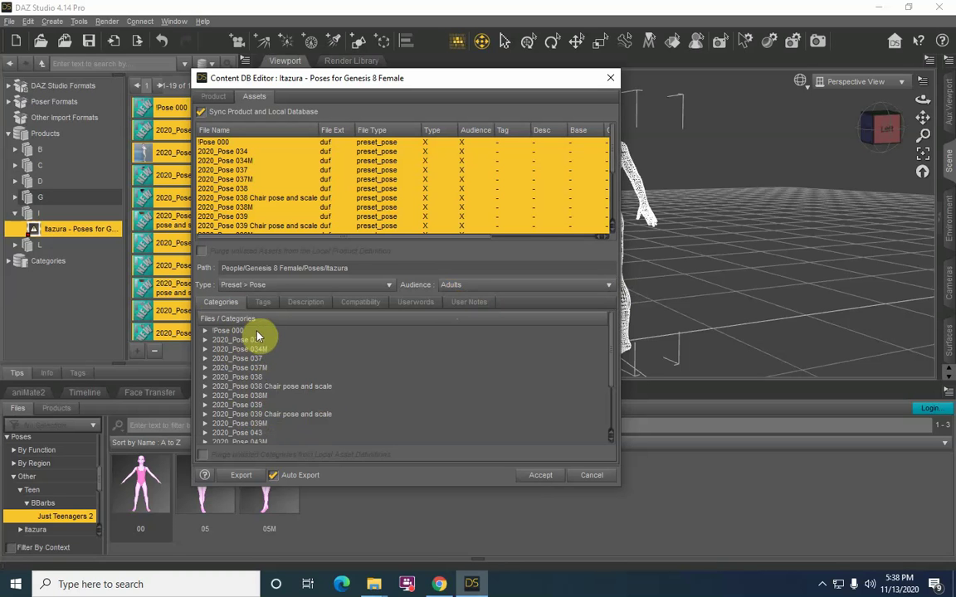
# Review the pose files' Tags and Description, then show their Compatibility list.
pyautogui.click(261, 303)
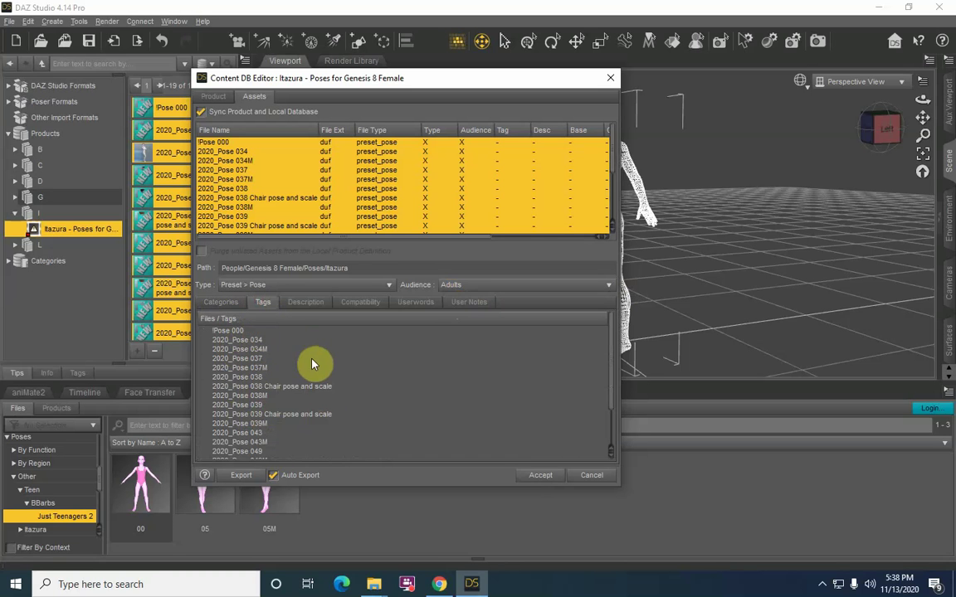
pyautogui.click(306, 303)
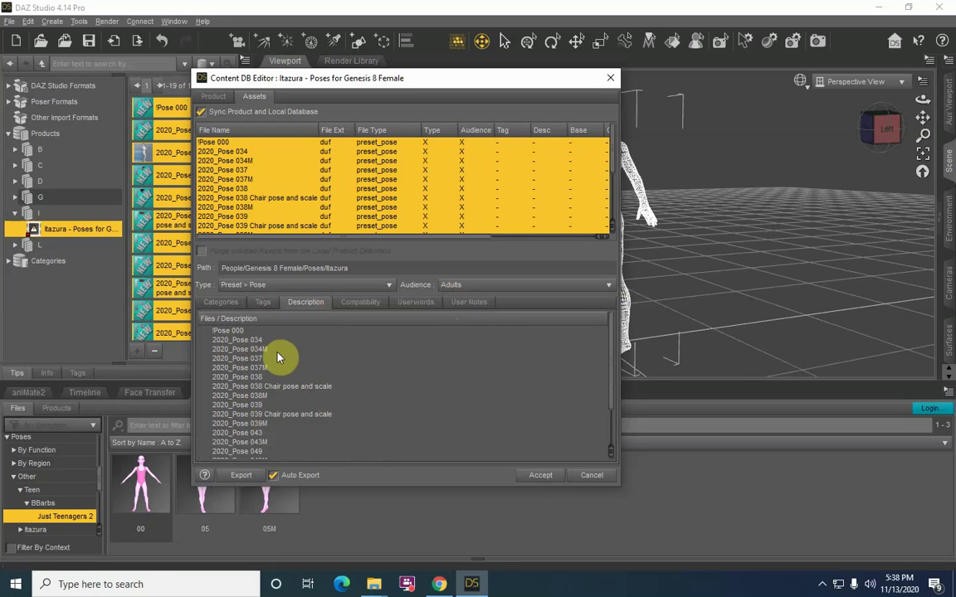
pyautogui.click(264, 304)
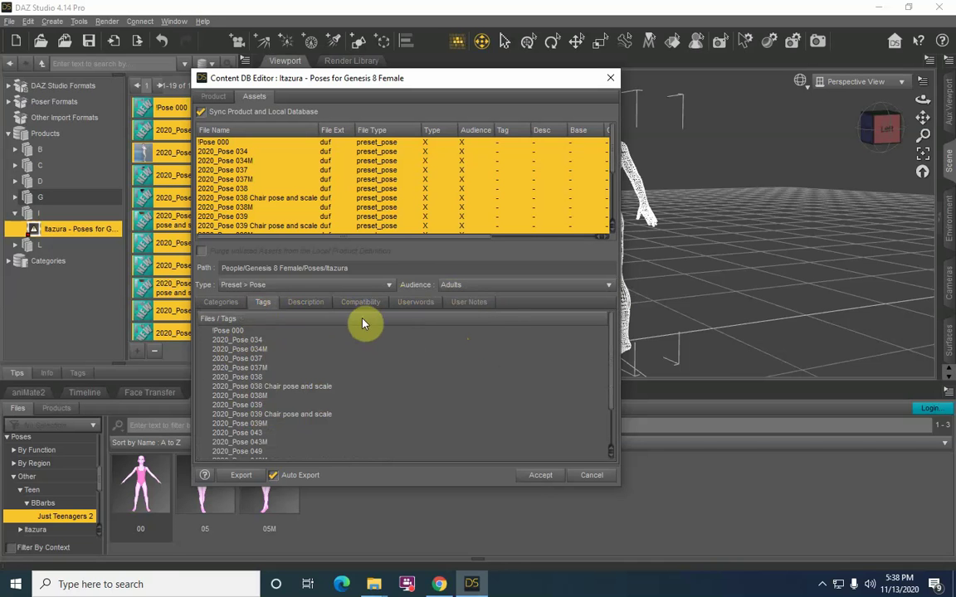
pyautogui.click(427, 360)
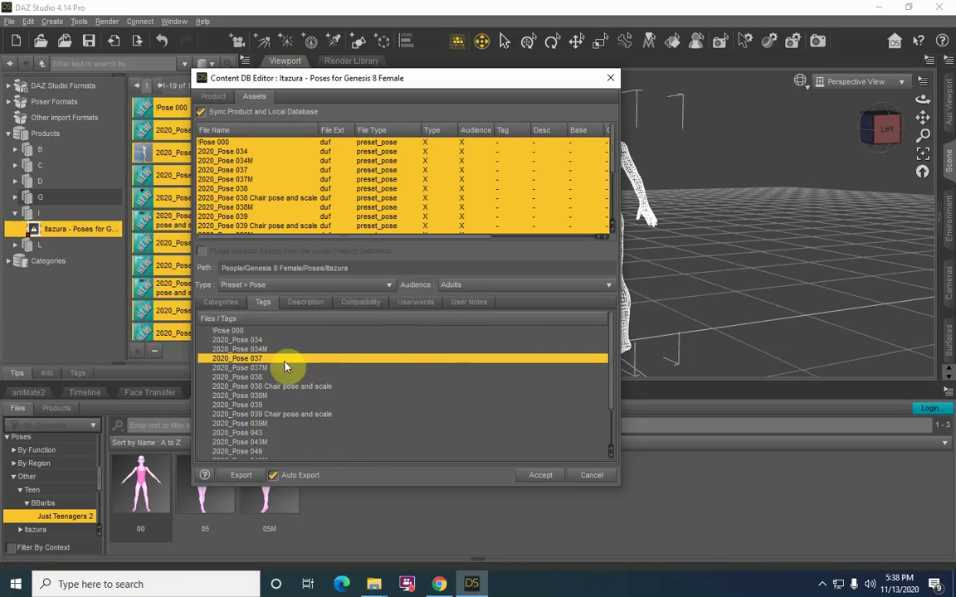
pyautogui.click(356, 306)
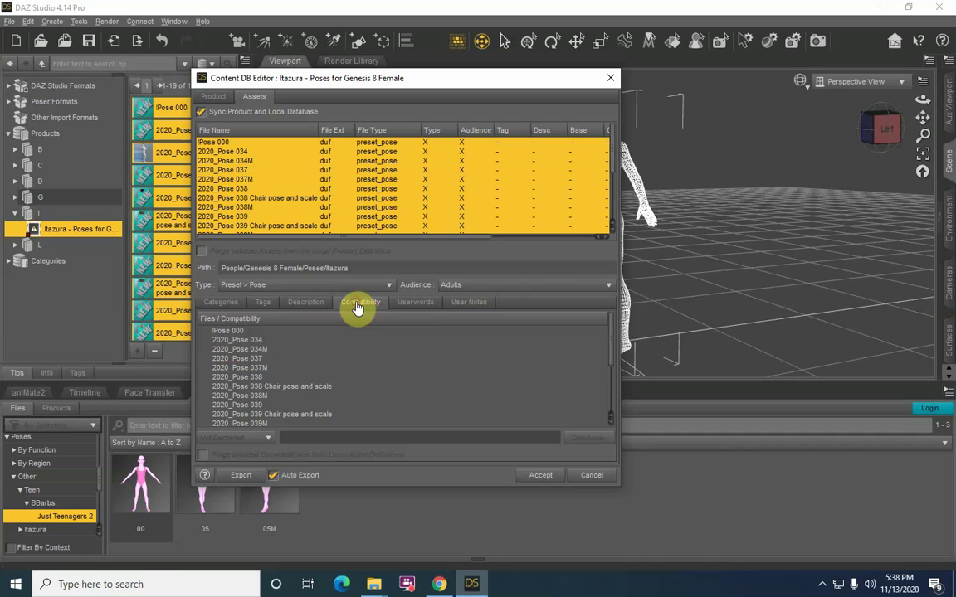
# Select all pose files and declare them compatible with /Genesis 8/Female.
pyautogui.click(327, 361)
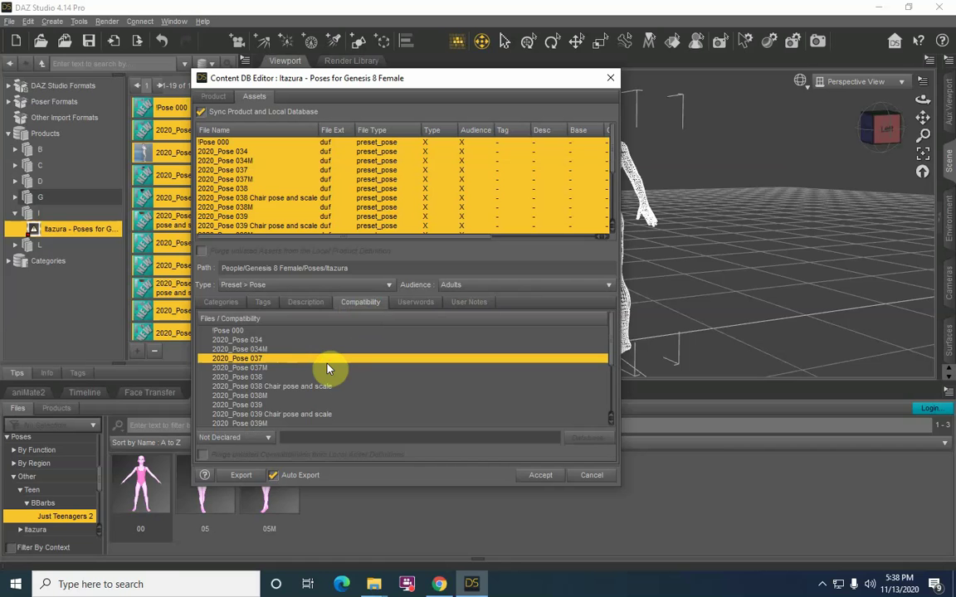
pyautogui.hotkey('ctrl', 'a')
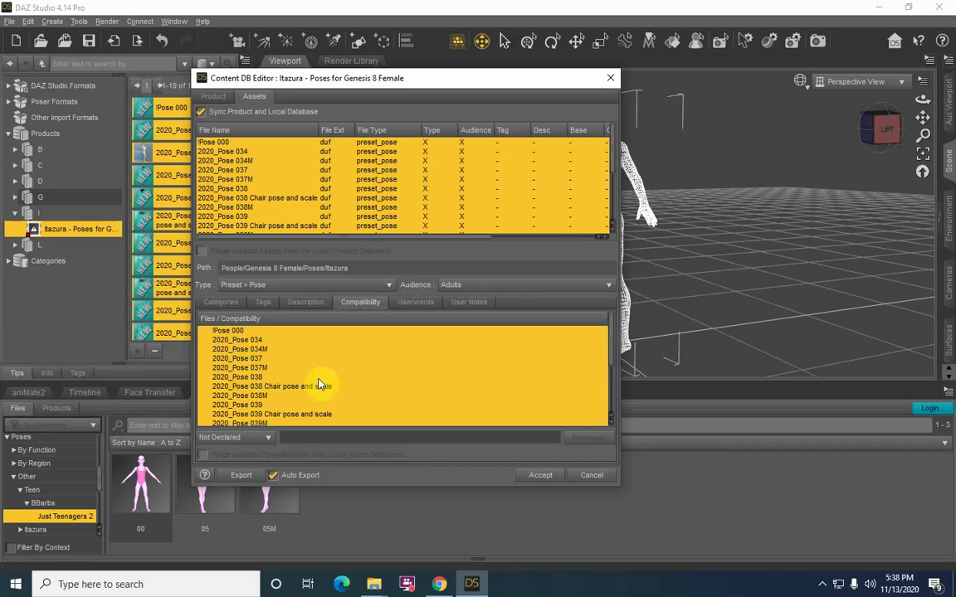
pyautogui.click(267, 440)
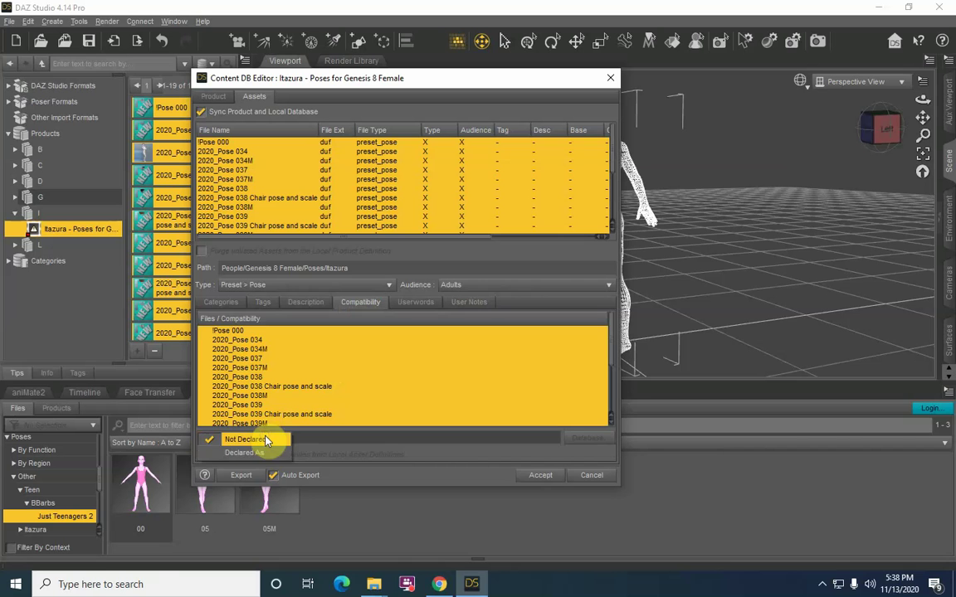
pyautogui.click(247, 454)
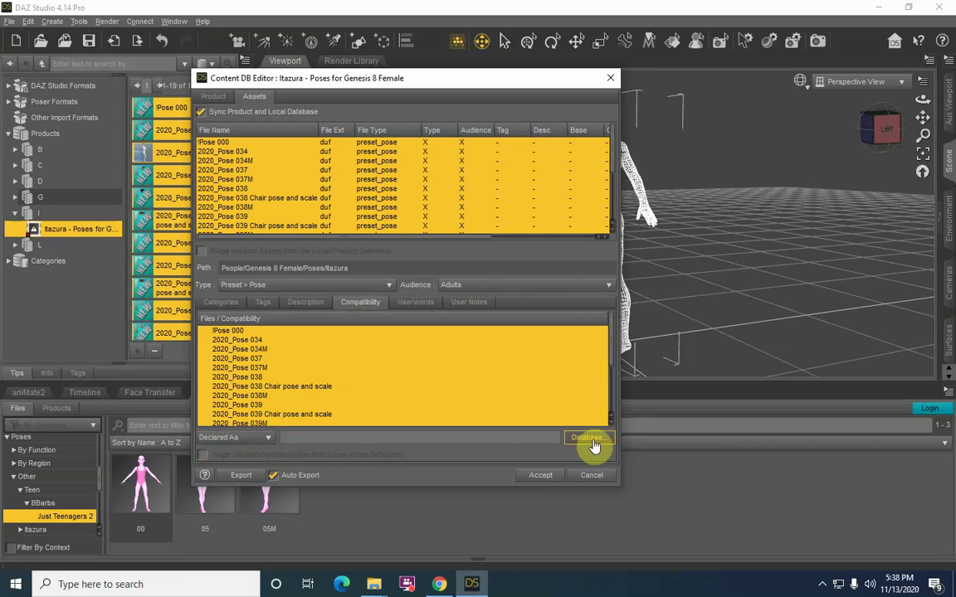
pyautogui.click(593, 443)
pyautogui.scroll(-3, 449, 237)
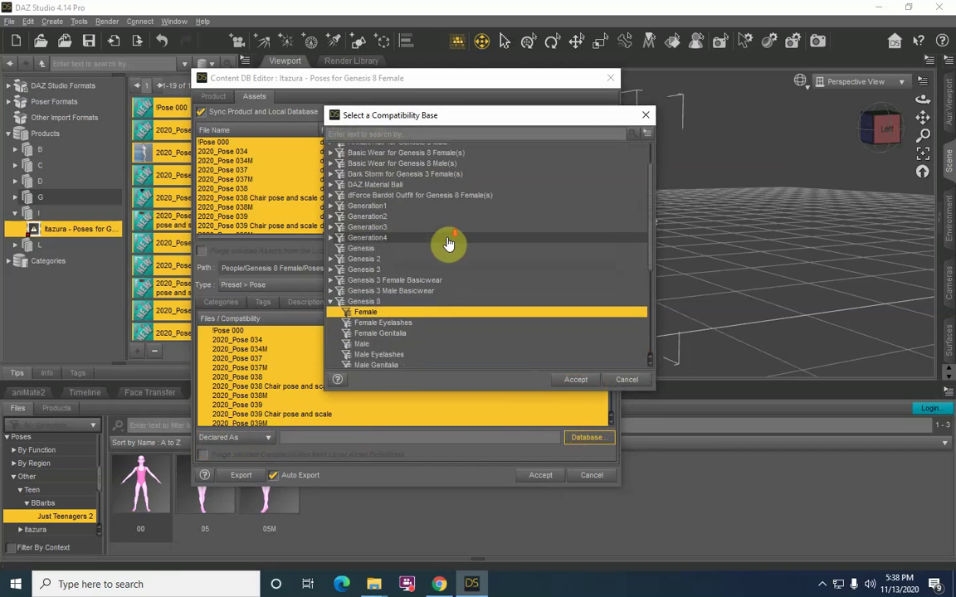
pyautogui.scroll(-2, 448, 244)
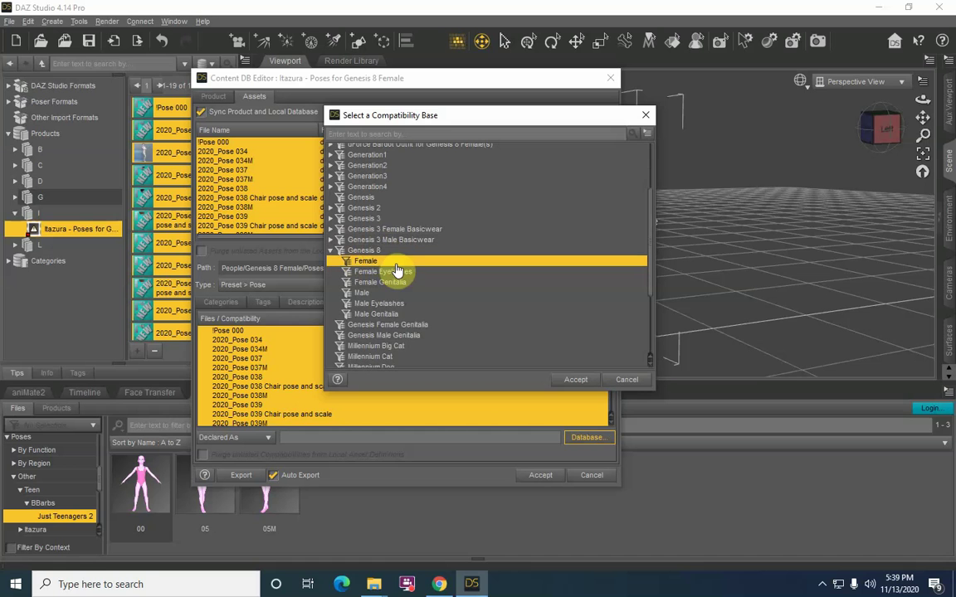
pyautogui.click(577, 381)
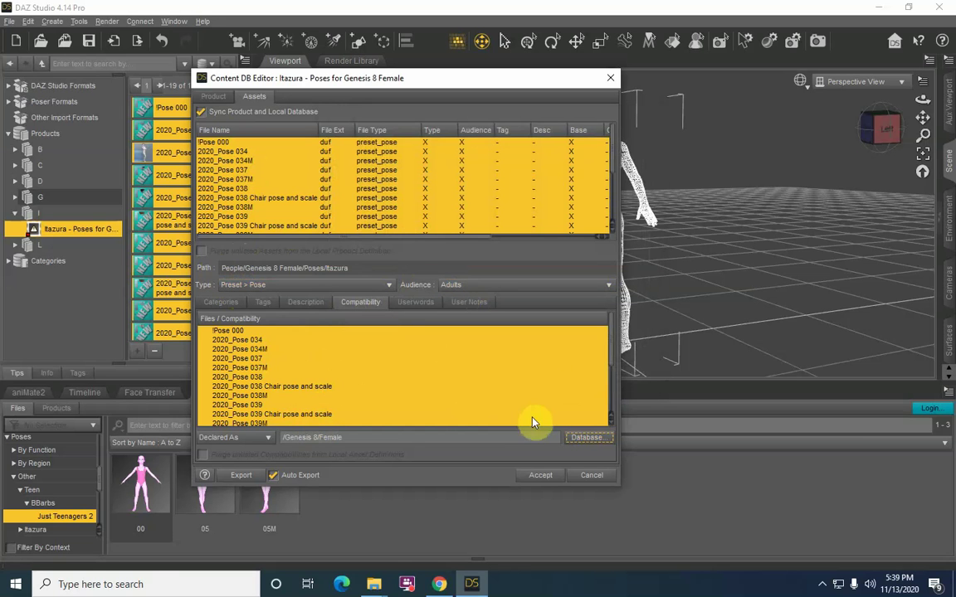
# Enter the product's store token in the Token field on the Product tab.
pyautogui.click(219, 98)
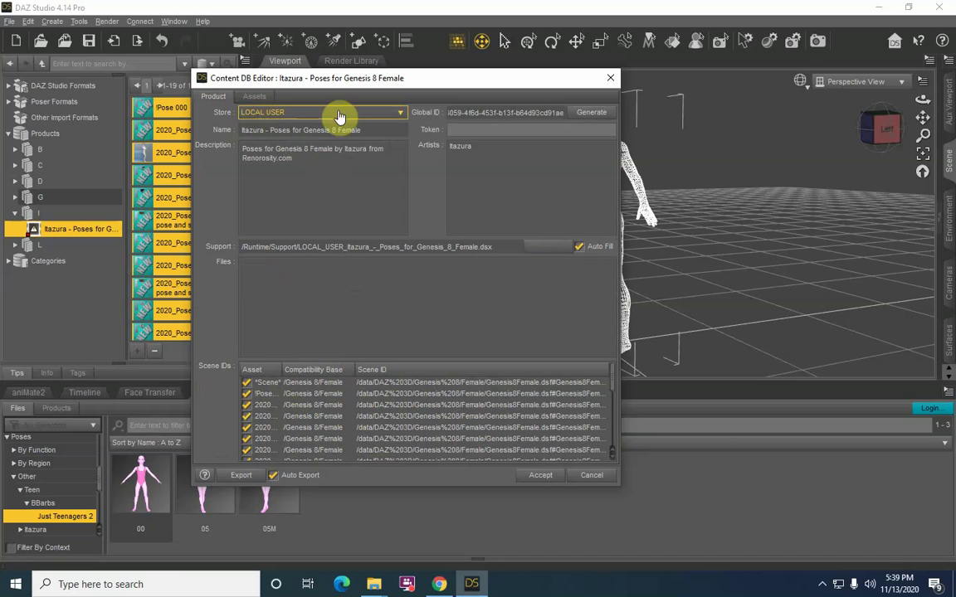
pyautogui.click(455, 129)
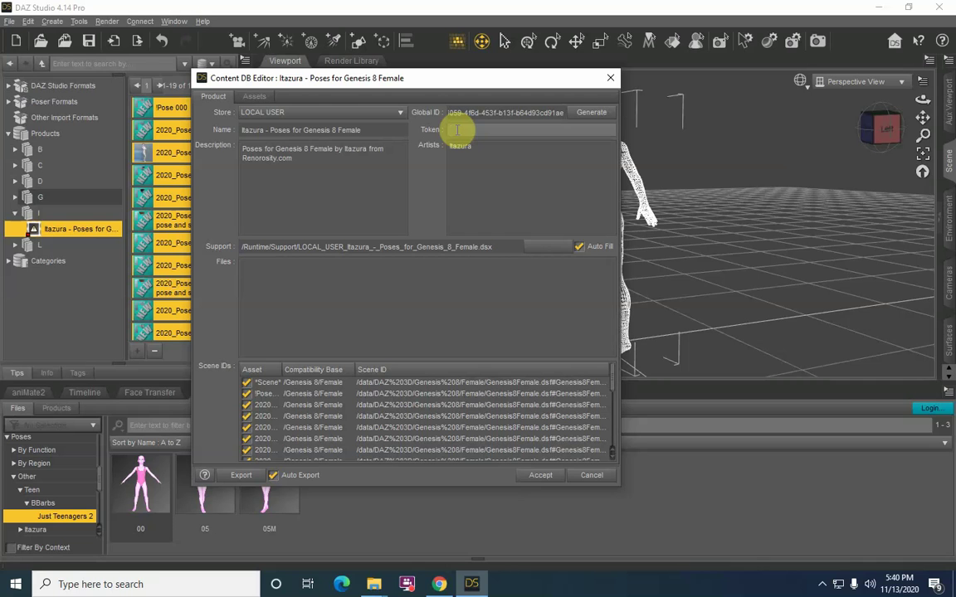
pyautogui.write('RENDO000002')
# Accept the changes to export the Itazura metadata and acknowledge Export Complete.
pyautogui.moveTo(326, 82); pyautogui.dragTo(376, 32)
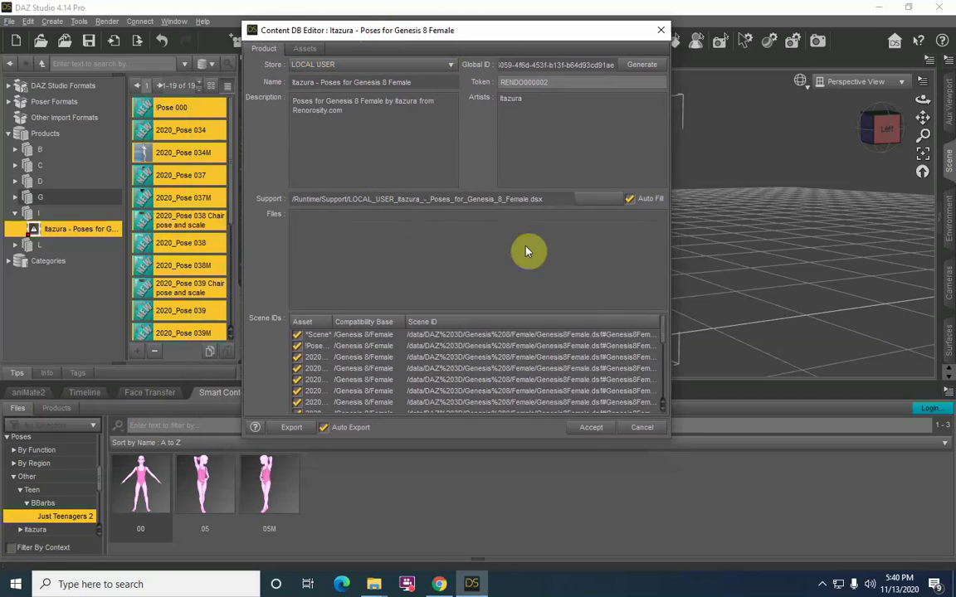
pyautogui.click(588, 430)
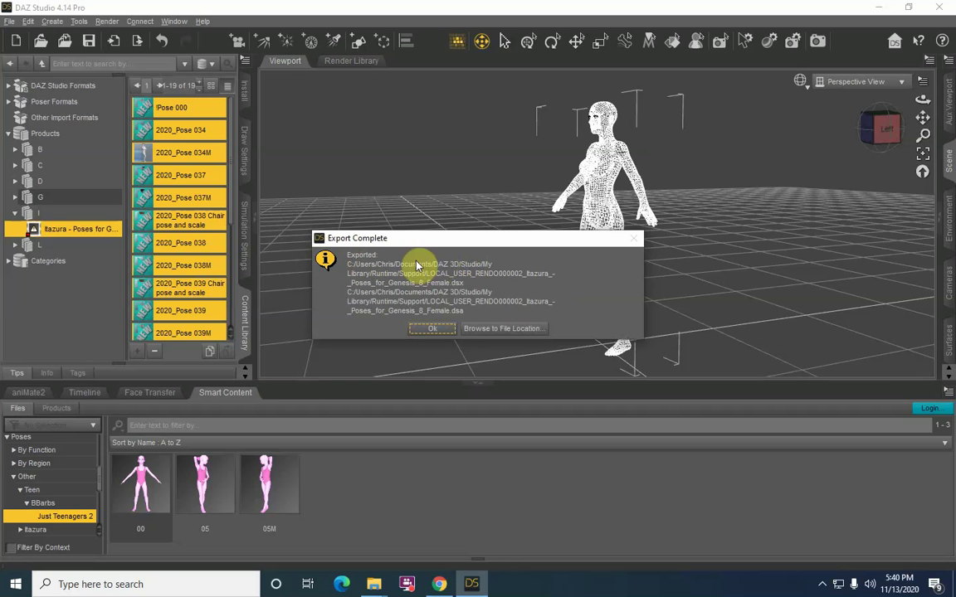
pyautogui.click(432, 329)
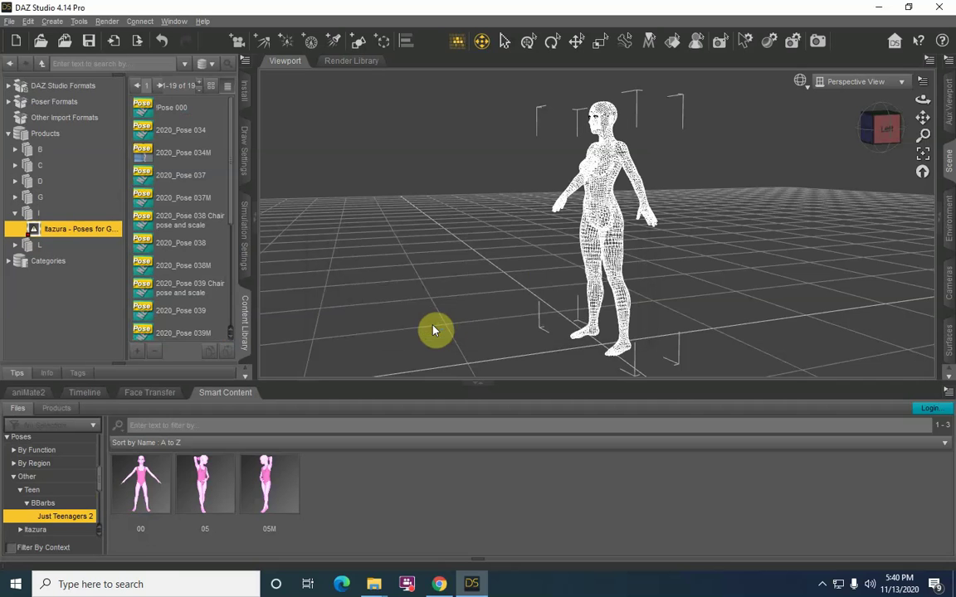
# Show the Itazura Adult poses under Poses > Other > Itazura in Smart Content.
pyautogui.click(9, 134)
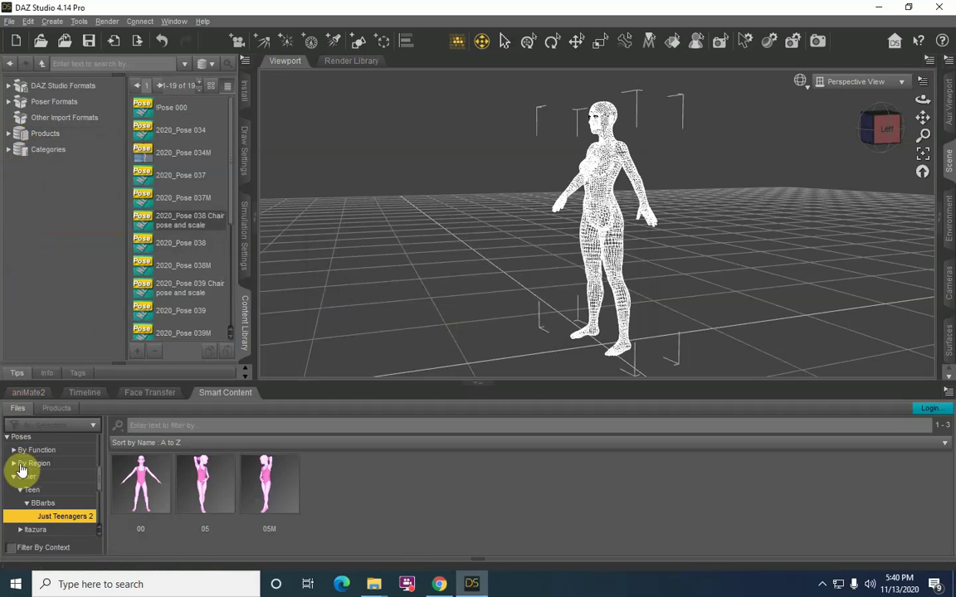
pyautogui.click(24, 479)
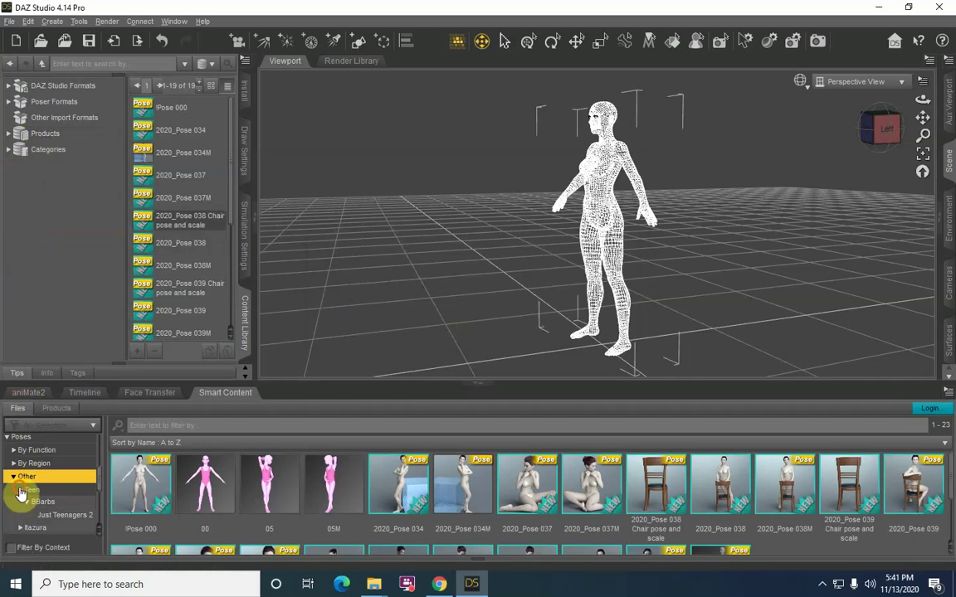
pyautogui.click(21, 491)
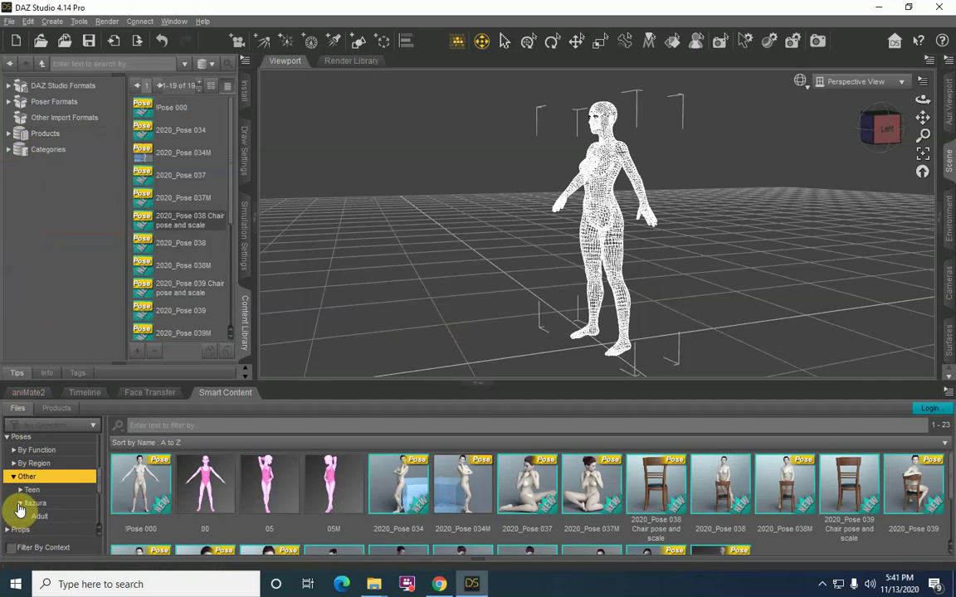
pyautogui.click(20, 503)
pyautogui.click(39, 517)
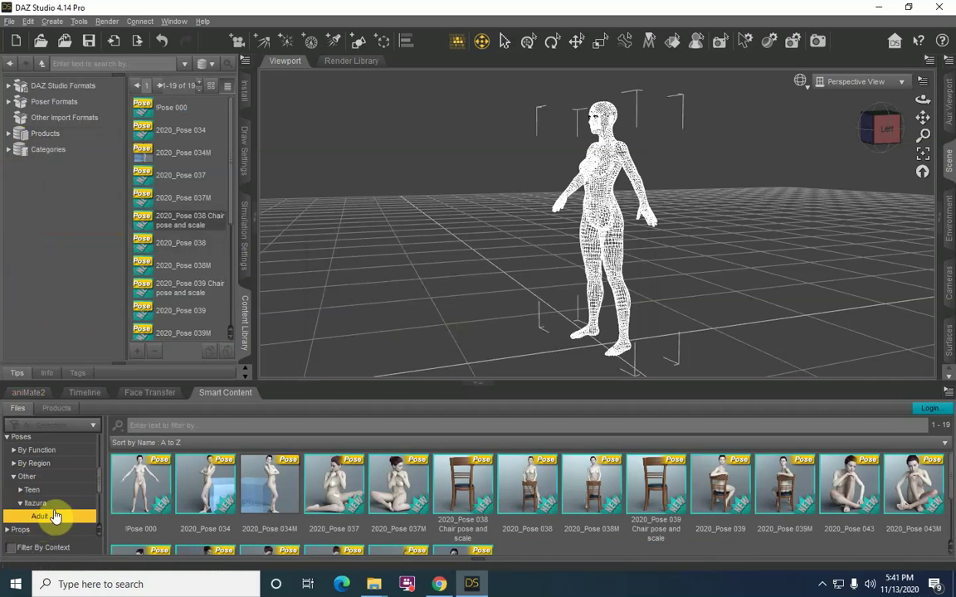
# Apply 2020_Pose 034M and 2020_Pose 034, then reset the figure with !Pose 000.
pyautogui.doubleClick(282, 477)
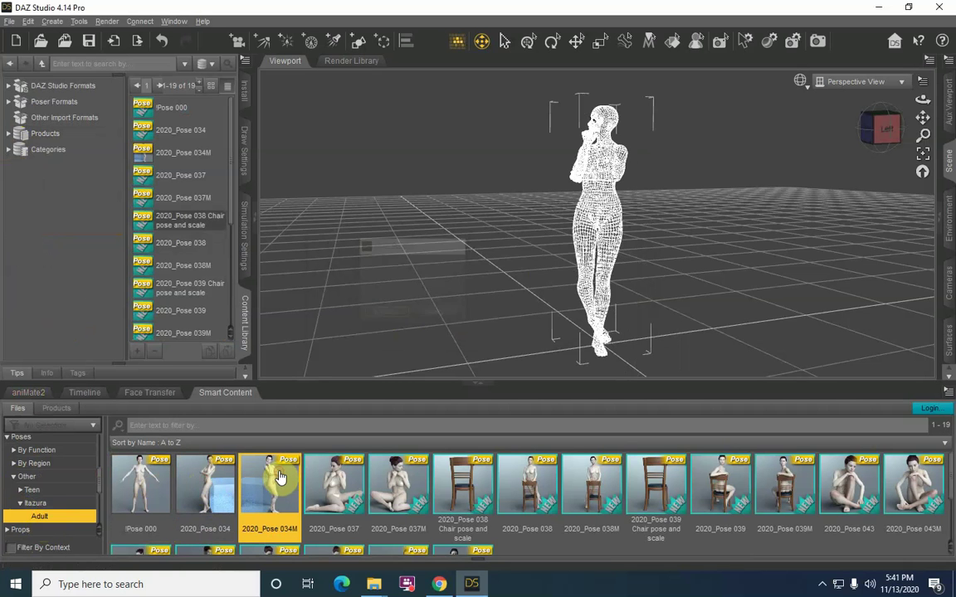
pyautogui.doubleClick(206, 486)
pyautogui.scroll(-2, 206, 482)
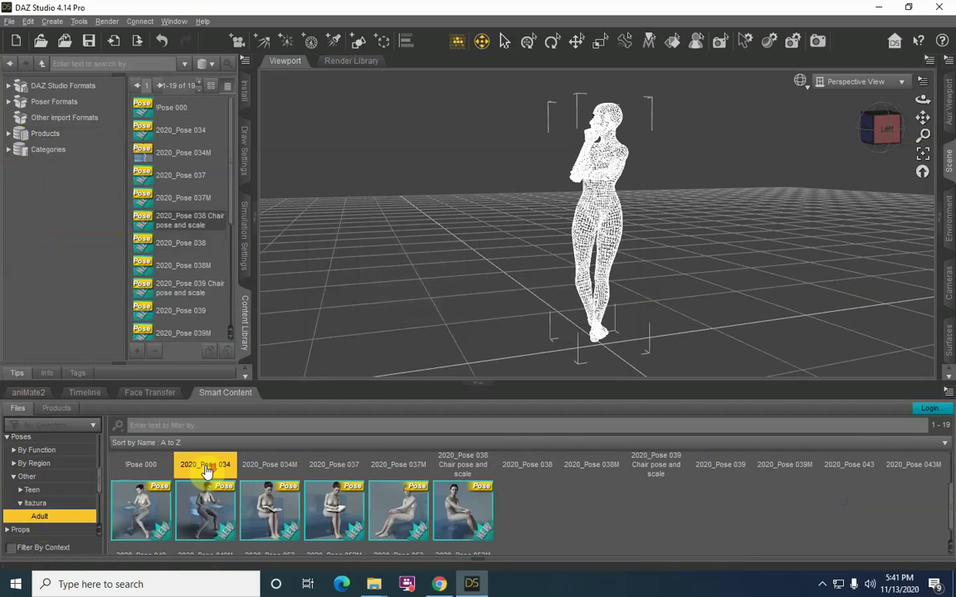
pyautogui.scroll(2, 205, 473)
pyautogui.doubleClick(141, 483)
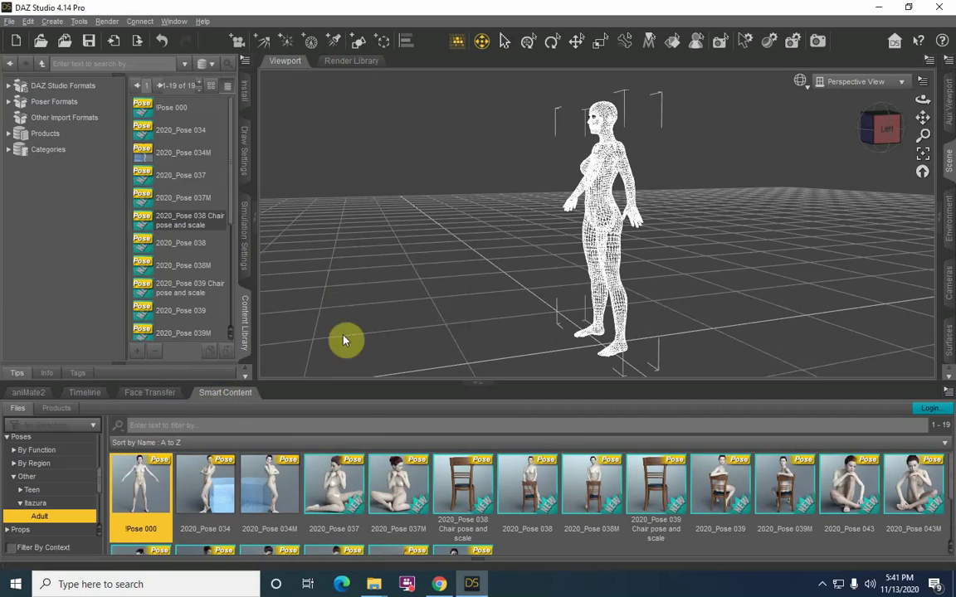
pyautogui.moveTo(373, 584)
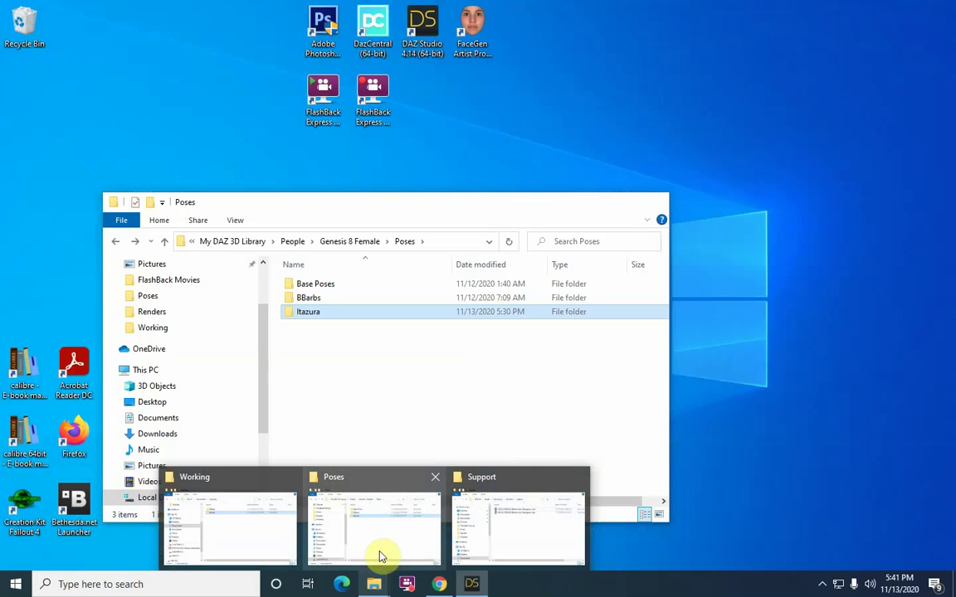
# Confirm both Itazura .dsa and .dsx files are in Runtime > Support, then minimise the window.
pyautogui.moveTo(478, 507)
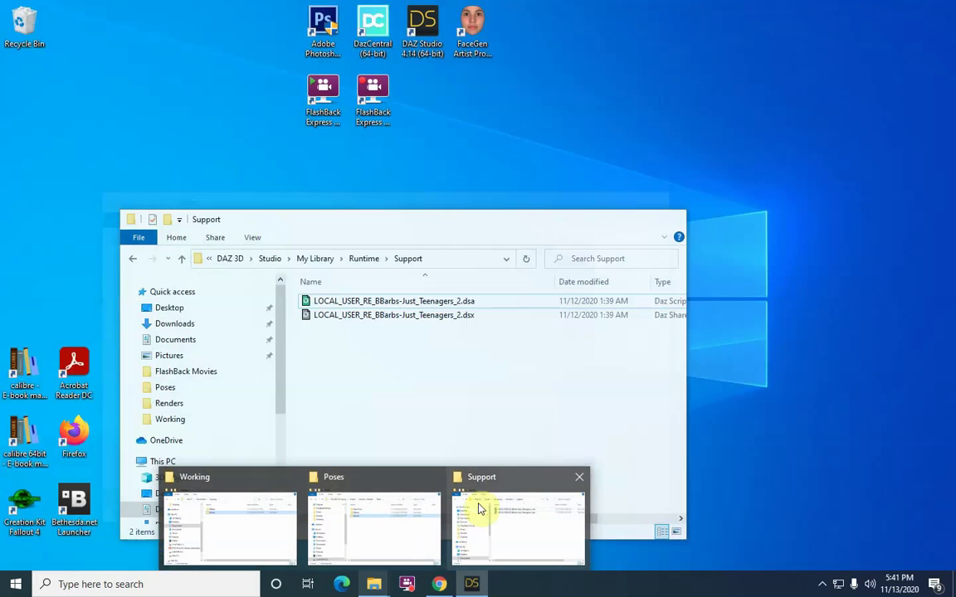
pyautogui.click(492, 487)
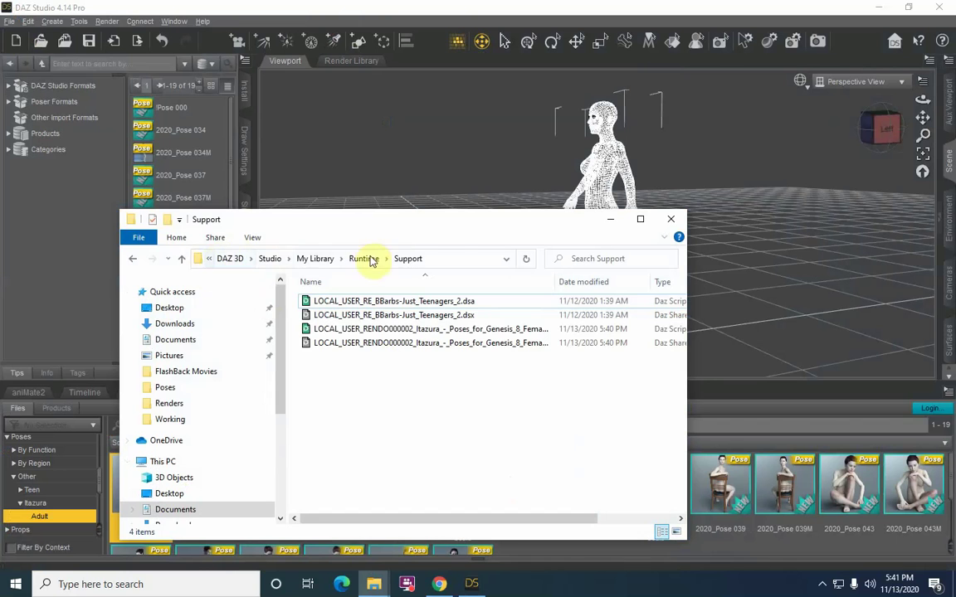
pyautogui.click(469, 259)
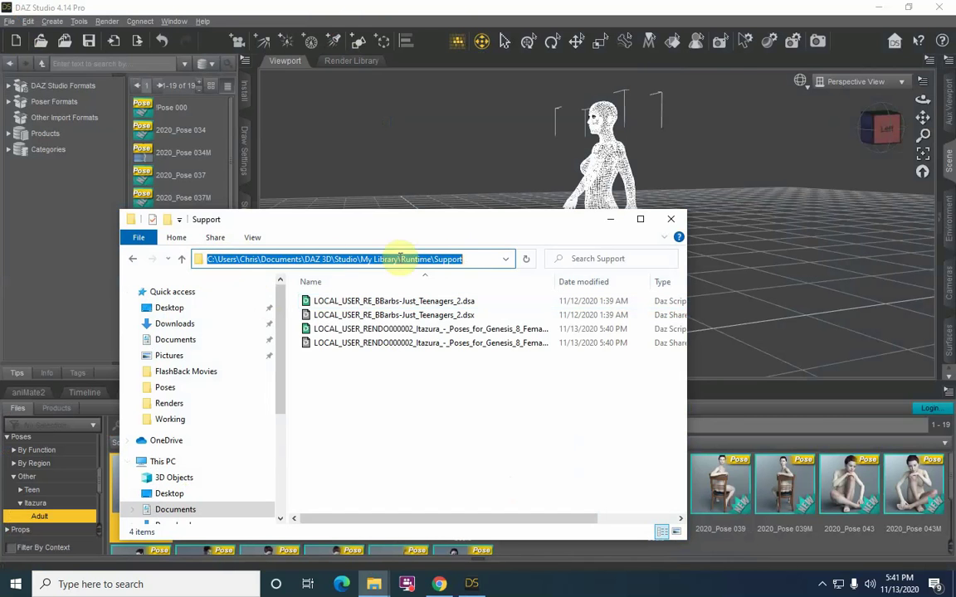
pyautogui.click(352, 399)
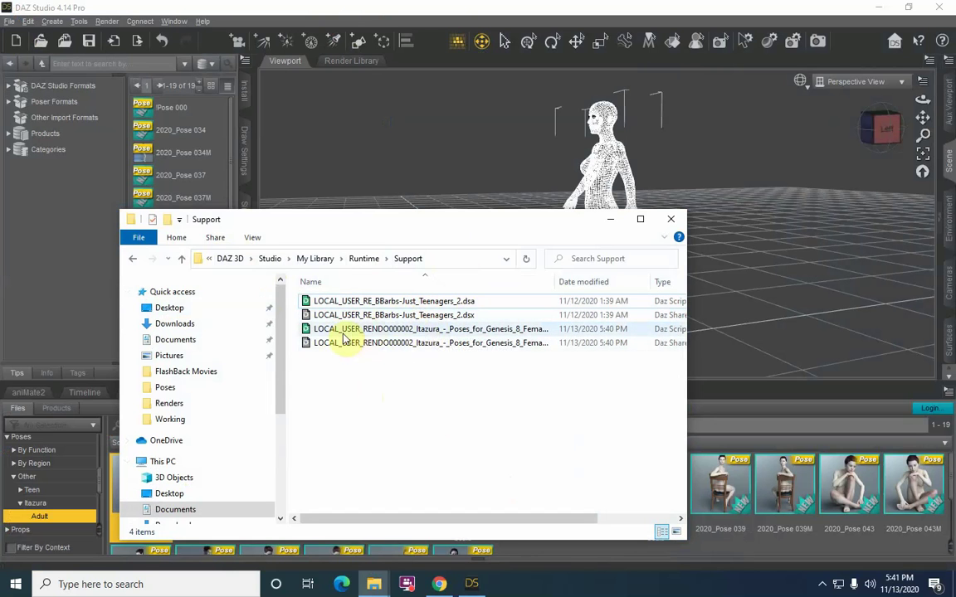
pyautogui.doubleClick(557, 285)
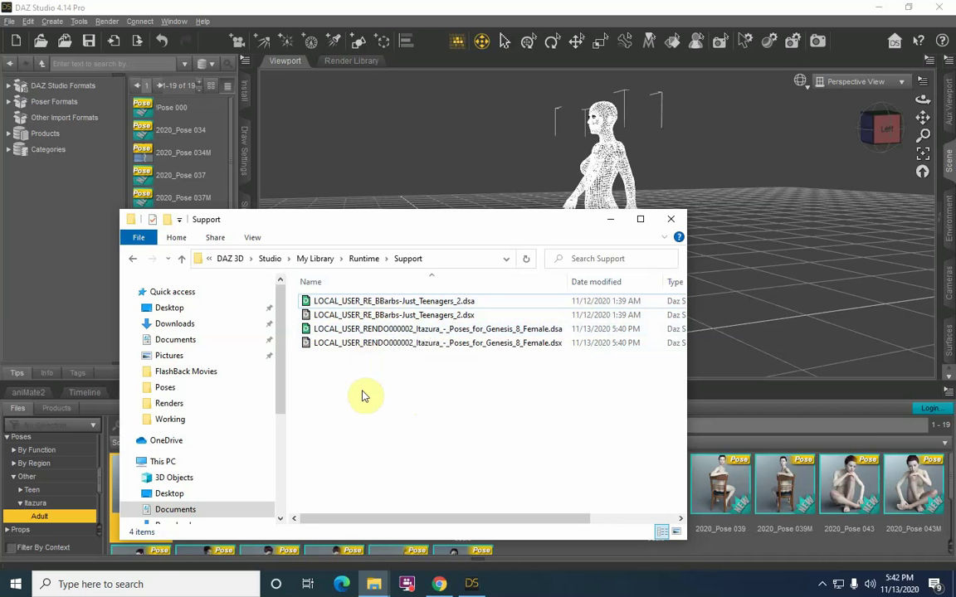
pyautogui.click(610, 220)
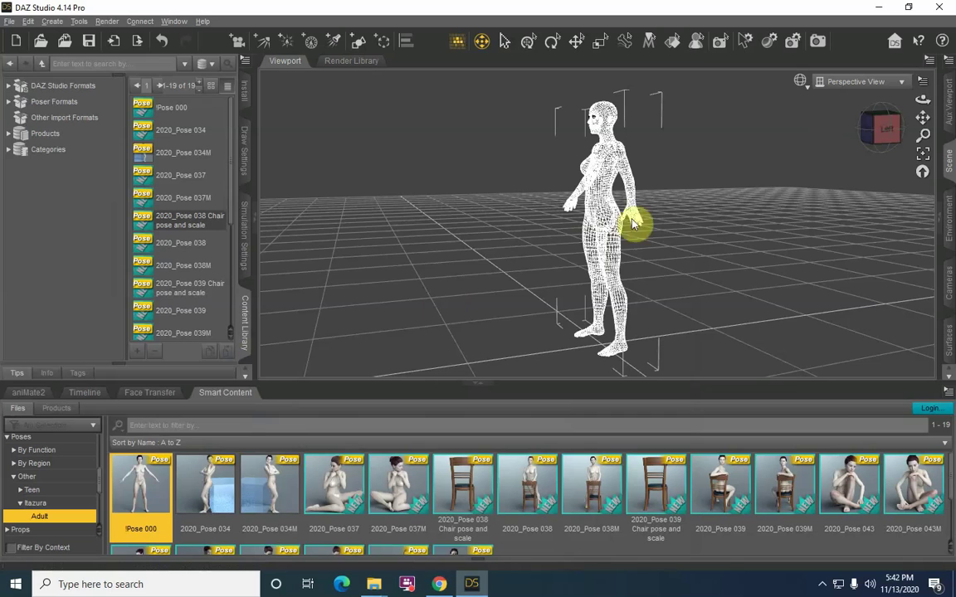
pyautogui.moveTo(146, 484); pyautogui.dragTo(732, 251)
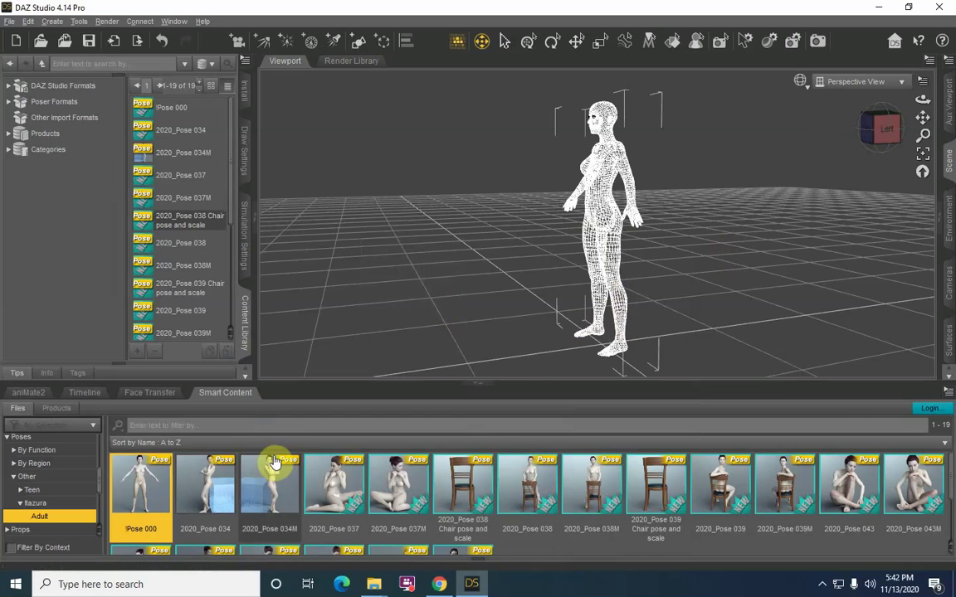
pyautogui.moveTo(290, 469)
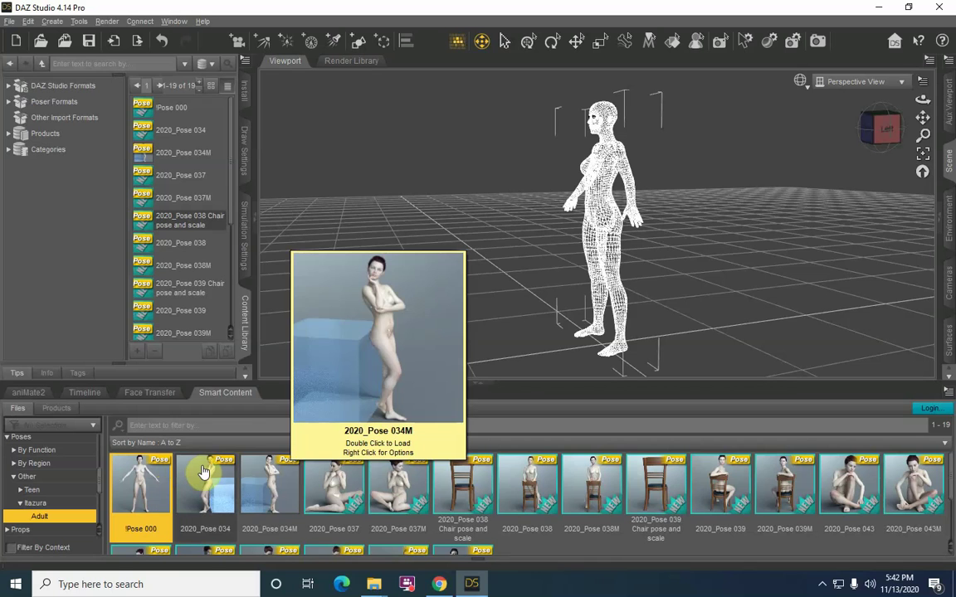
pyautogui.moveTo(204, 472)
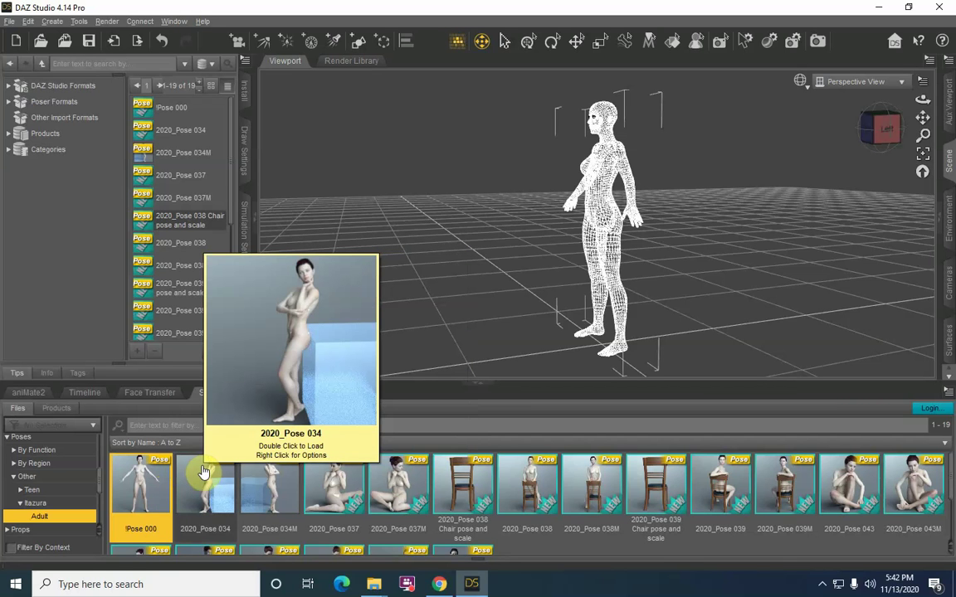